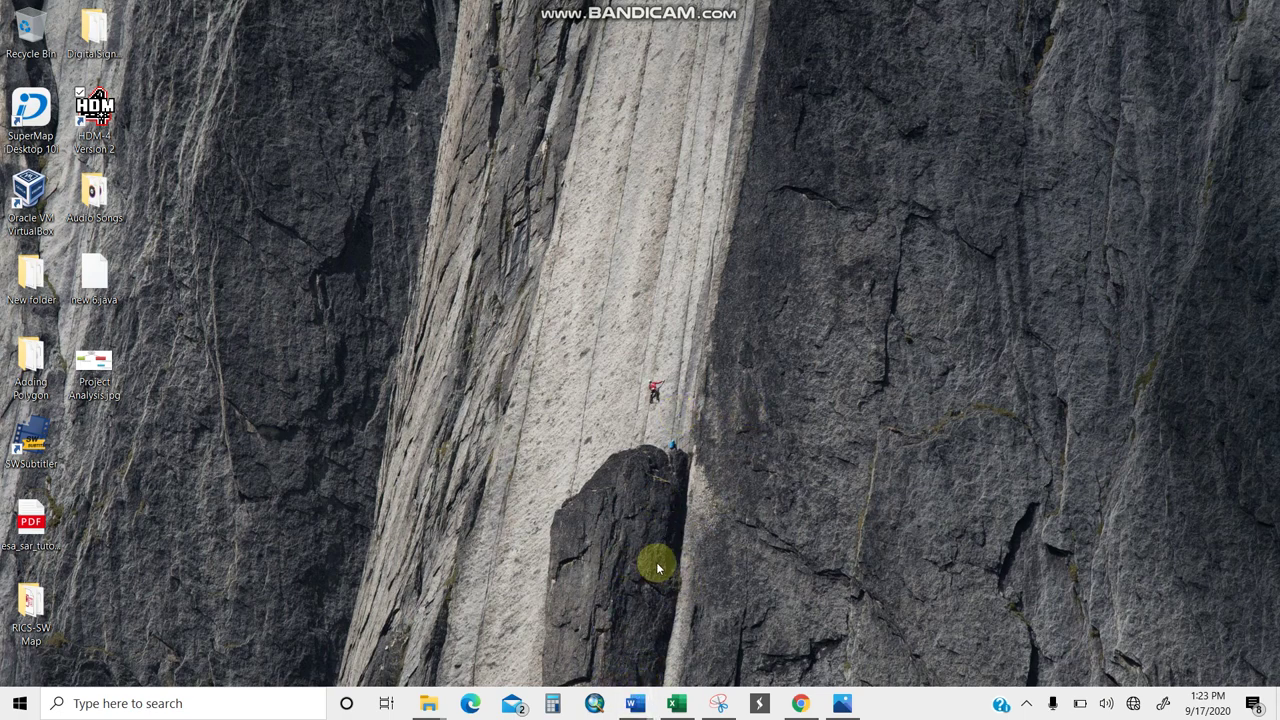
Switch to the Word document on HDM4 simple project analysis and examine the HDM-4 Study Synopsis diagram
{"action": "mouse_move", "coordinate": [634, 703]}
{"action": "left_click", "coordinate": [722, 622]}
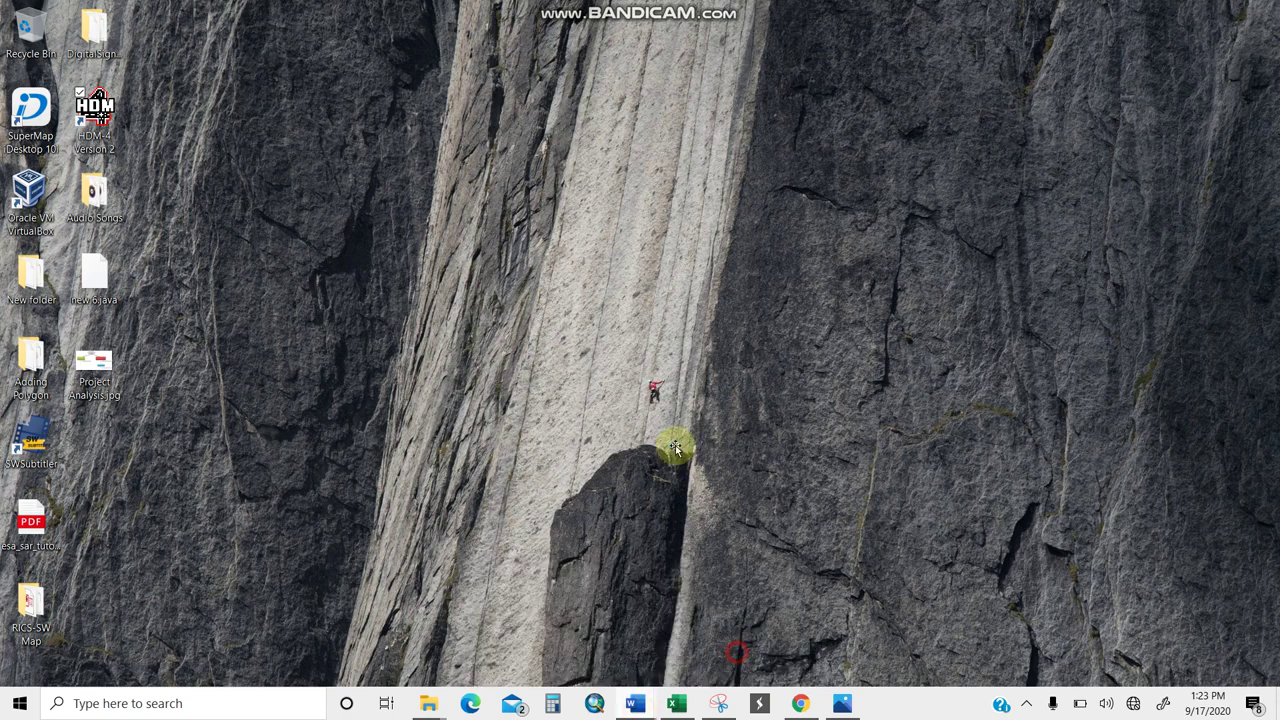
{"action": "left_click", "coordinate": [779, 229]}
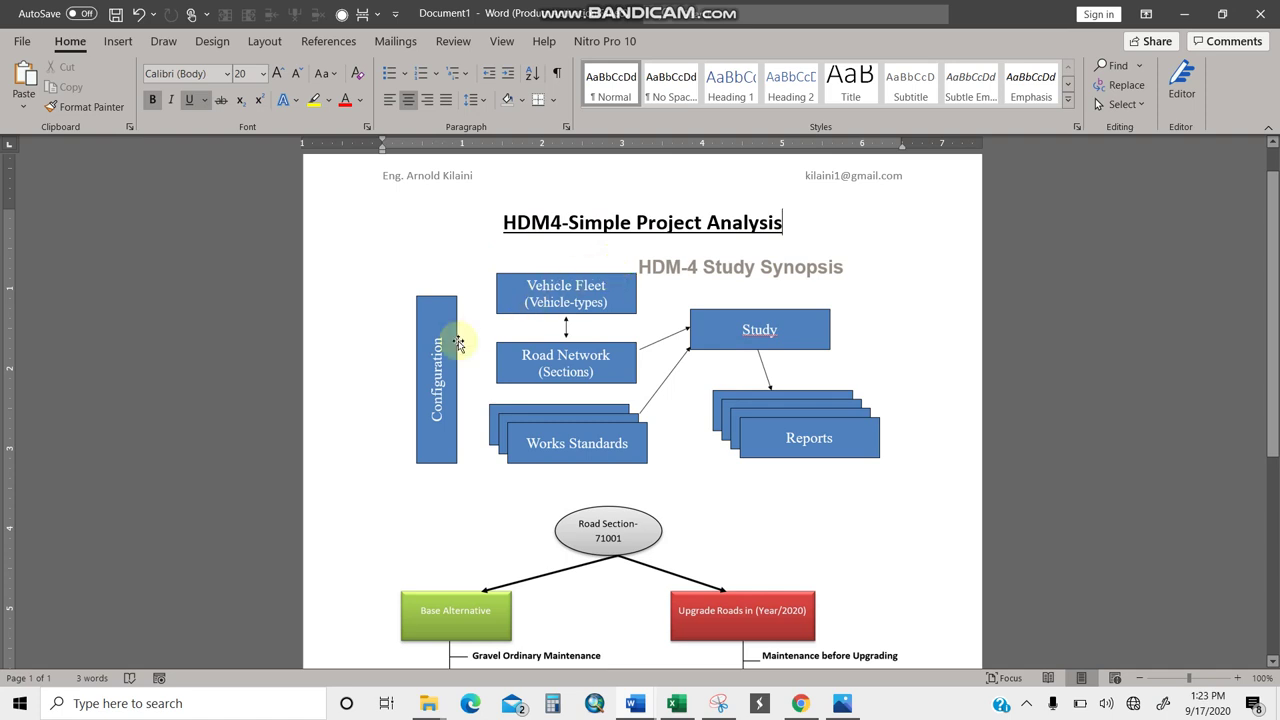
{"action": "left_click", "coordinate": [437, 383]}
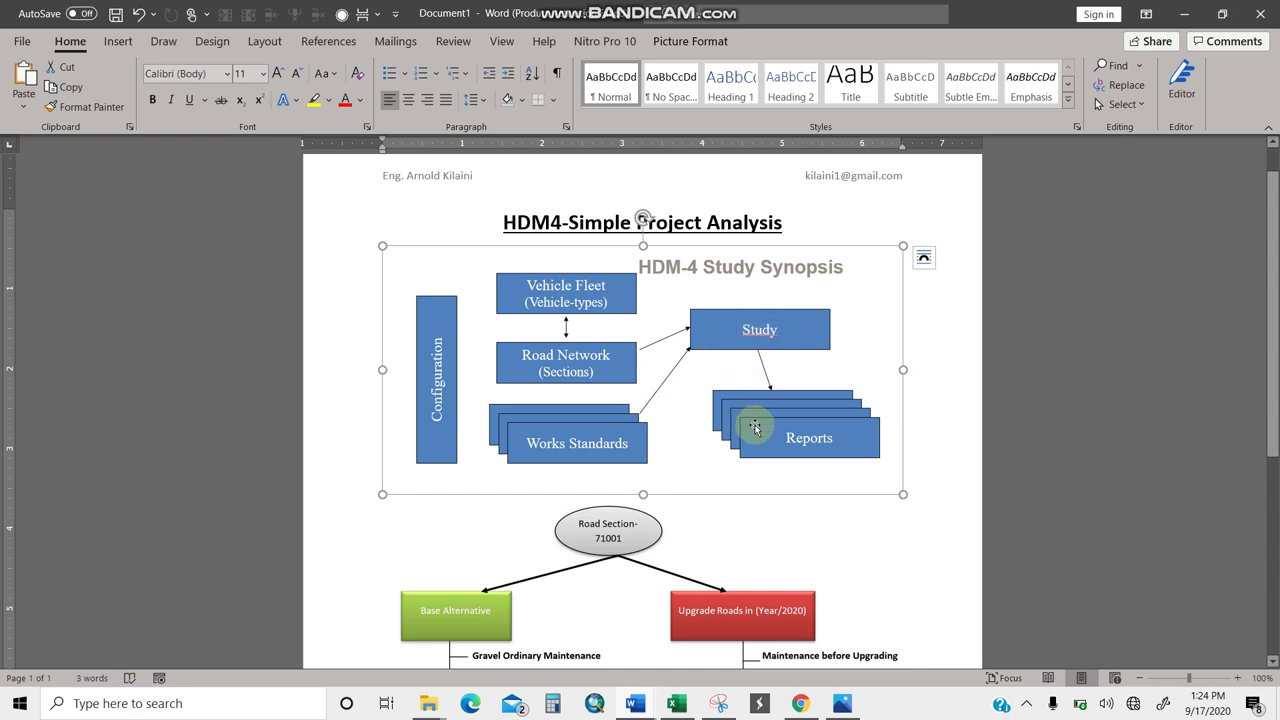
Return to the desktop and launch HDM-4 version 2
{"action": "left_click", "coordinate": [1277, 714]}
{"action": "double_click", "coordinate": [95, 118]}
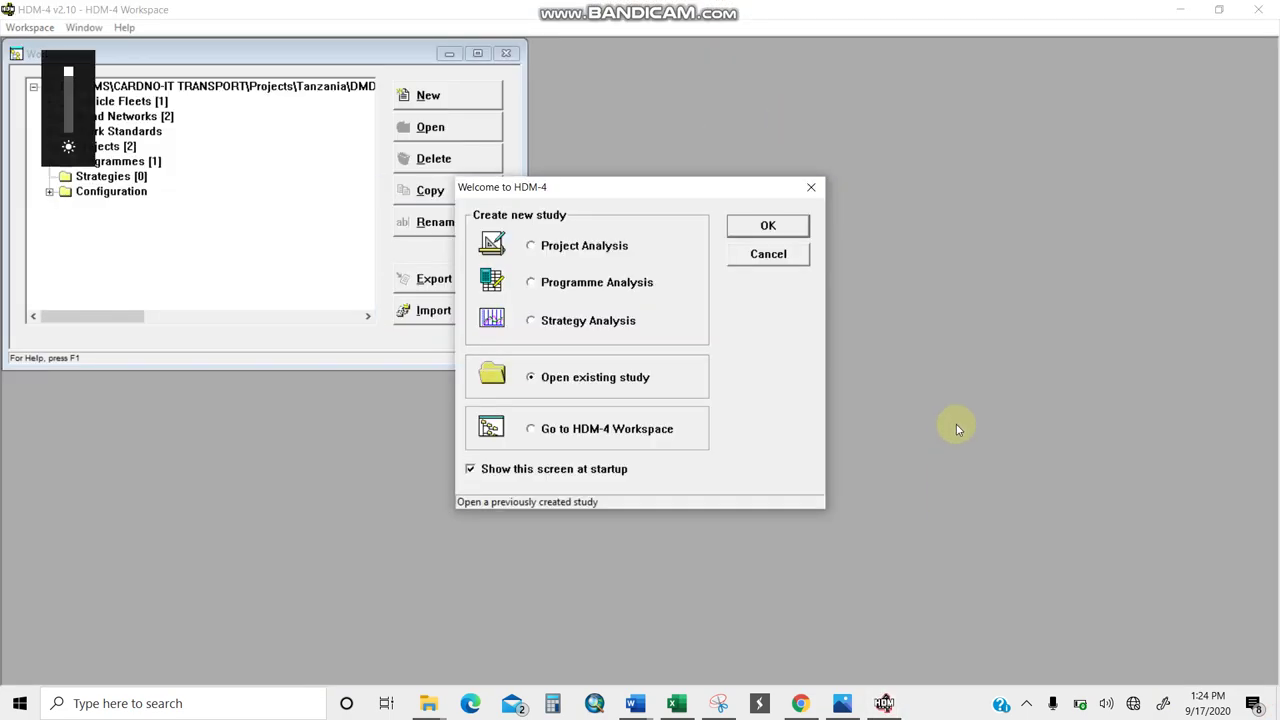
{"action": "left_click", "coordinate": [1022, 392]}
{"action": "left_click", "coordinate": [311, 218]}
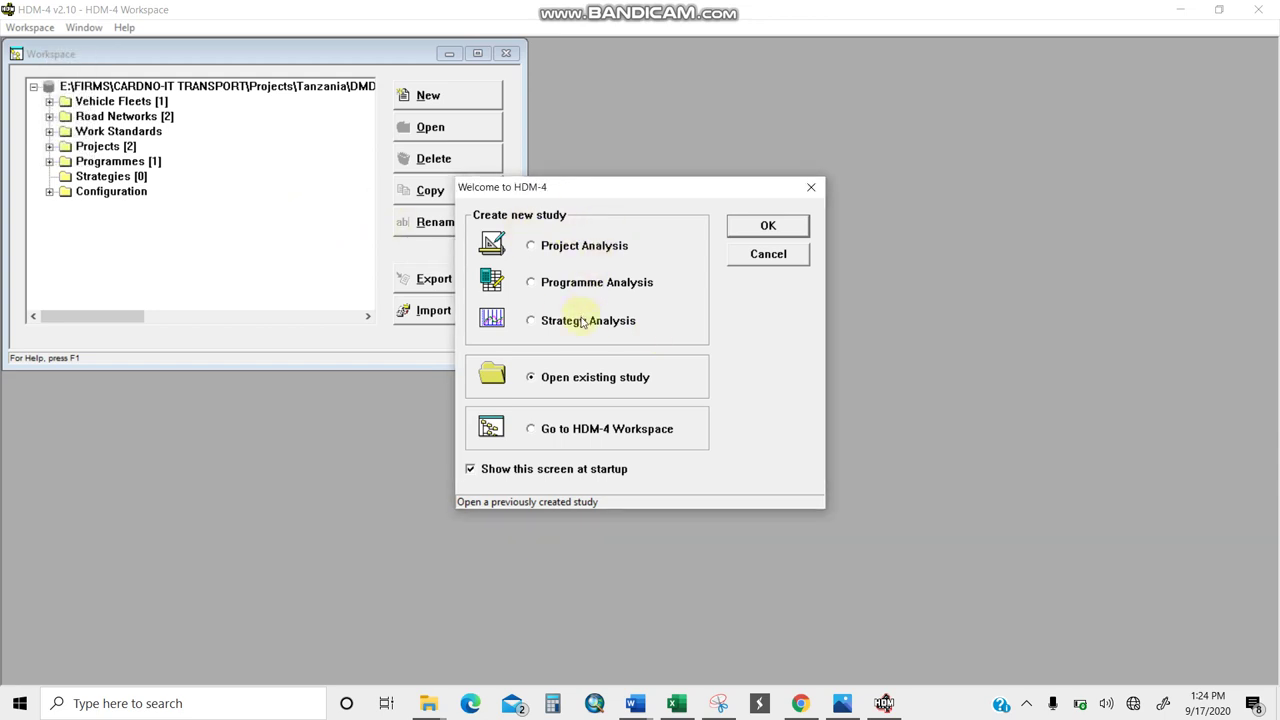
Start a new Project Analysis study from the welcome dialog
{"action": "left_click_drag", "start_coordinate": [613, 191], "coordinate": [930, 183]}
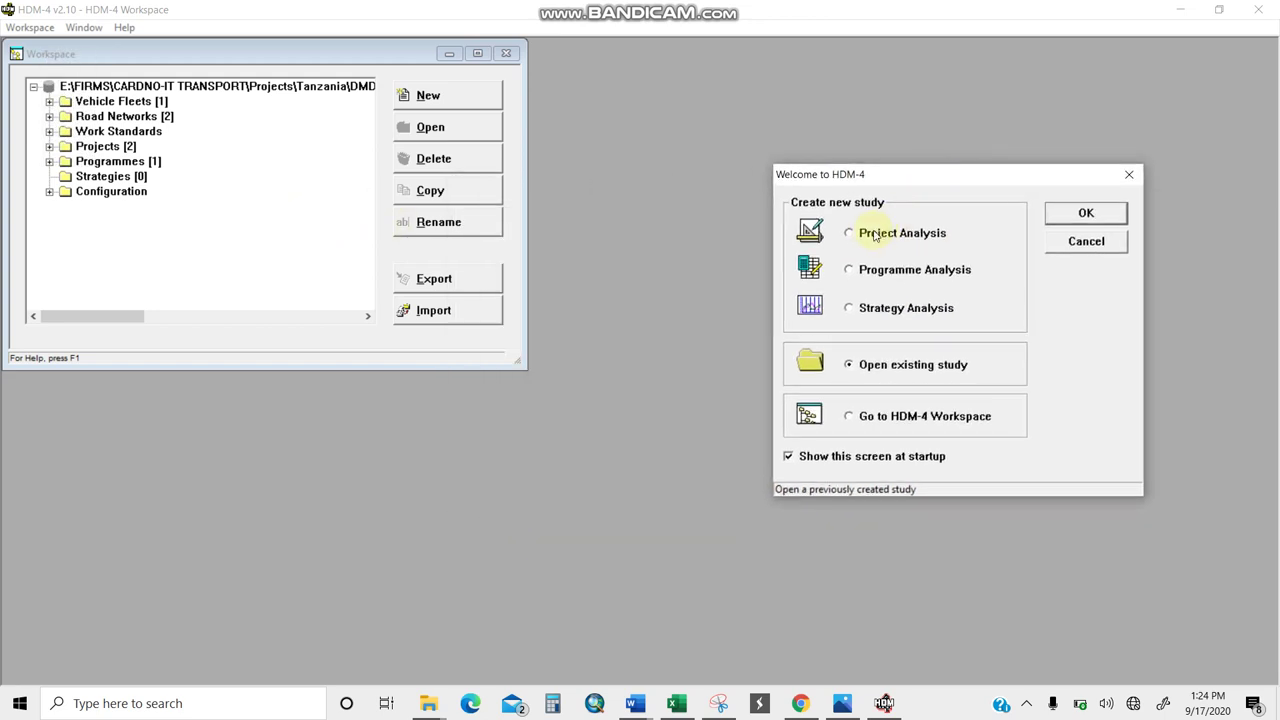
{"action": "left_click", "coordinate": [857, 233]}
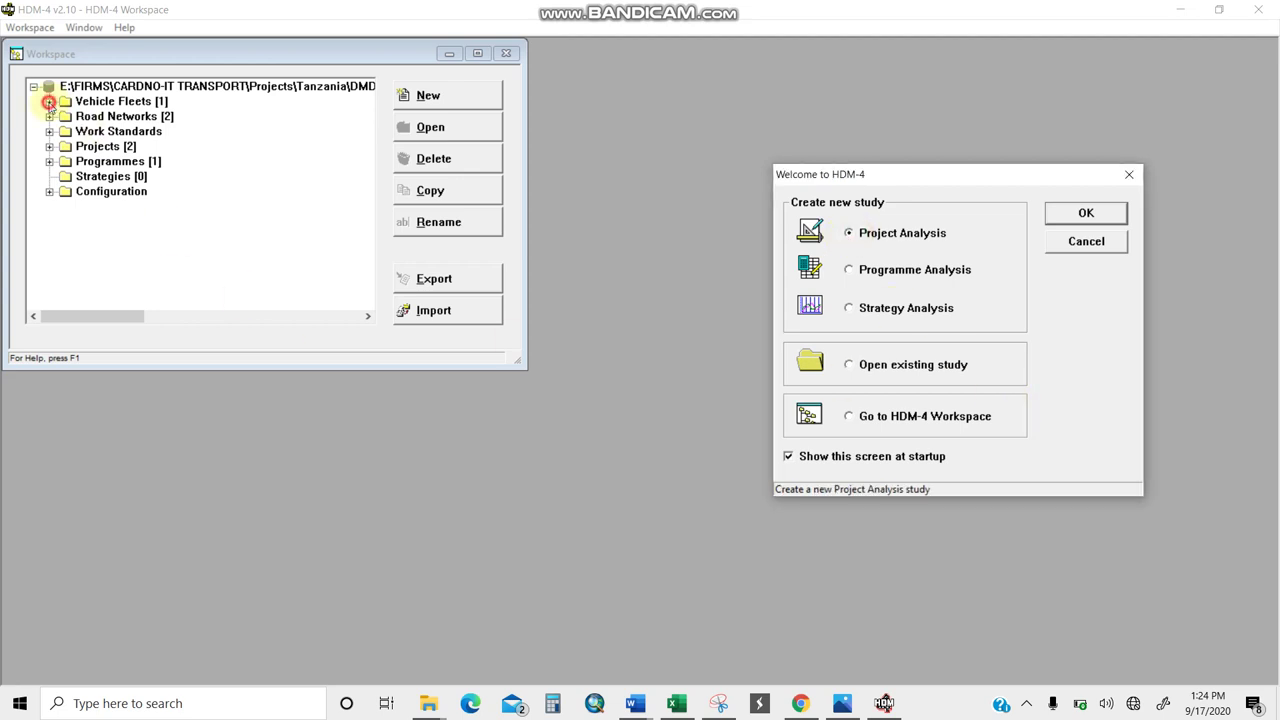
{"action": "mouse_move", "coordinate": [998, 174]}
{"action": "left_mouse_down"}
{"action": "mouse_move", "coordinate": [548, 137]}
{"action": "mouse_move", "coordinate": [656, 141]}
{"action": "left_mouse_up"}
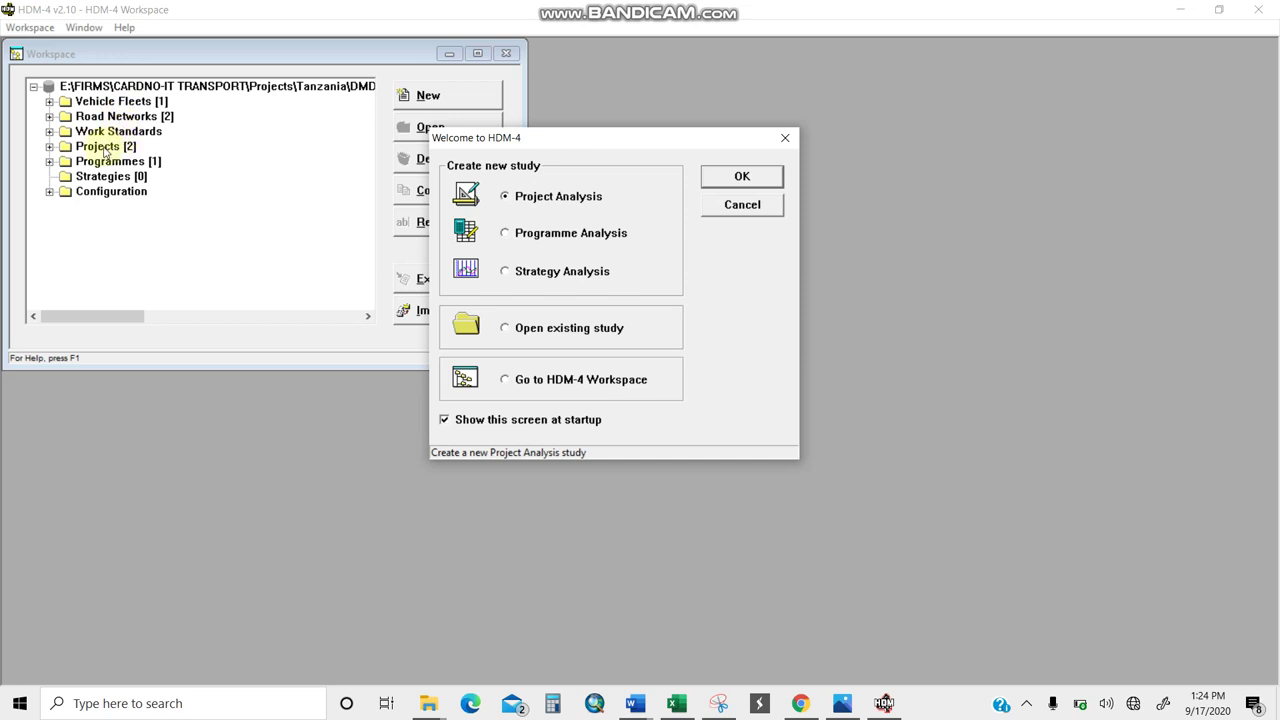
{"action": "left_click", "coordinate": [742, 176]}
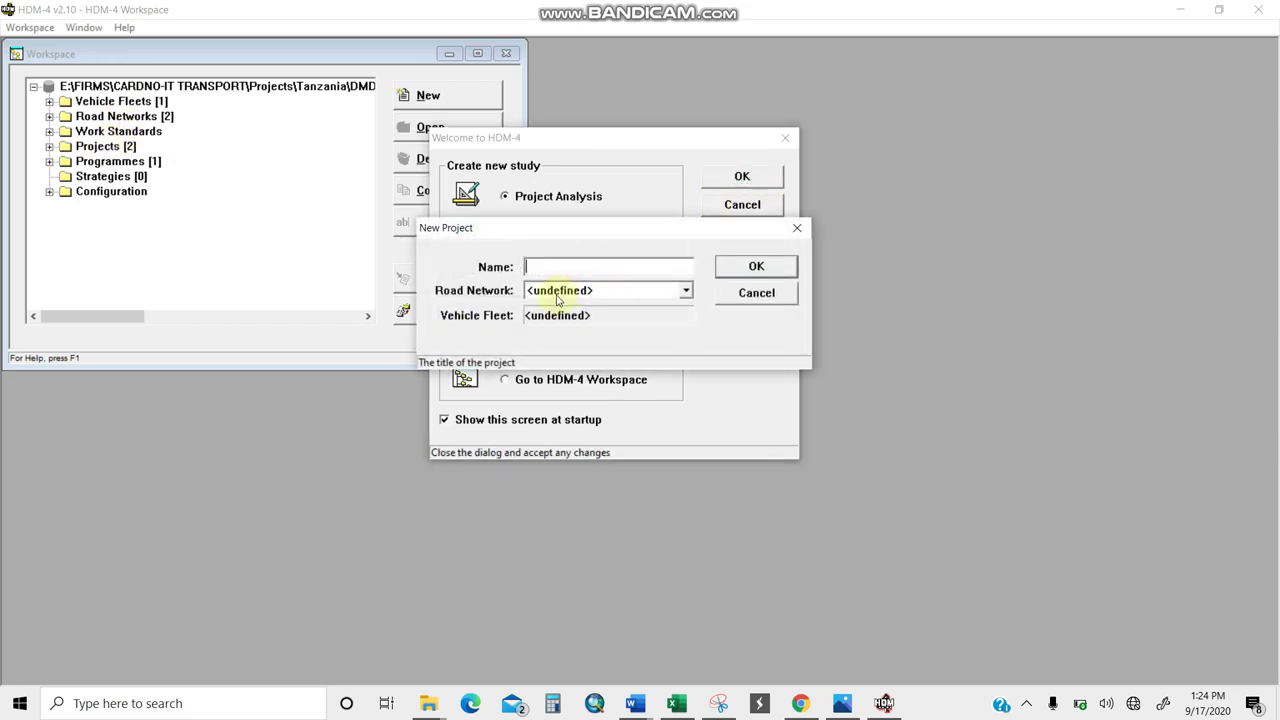
Create the project with the name Temeke, based on the Temeke Unpaved Roads network
{"action": "left_click", "coordinate": [555, 269]}
{"action": "type", "text": "Temeke"}
{"action": "left_click", "coordinate": [684, 290]}
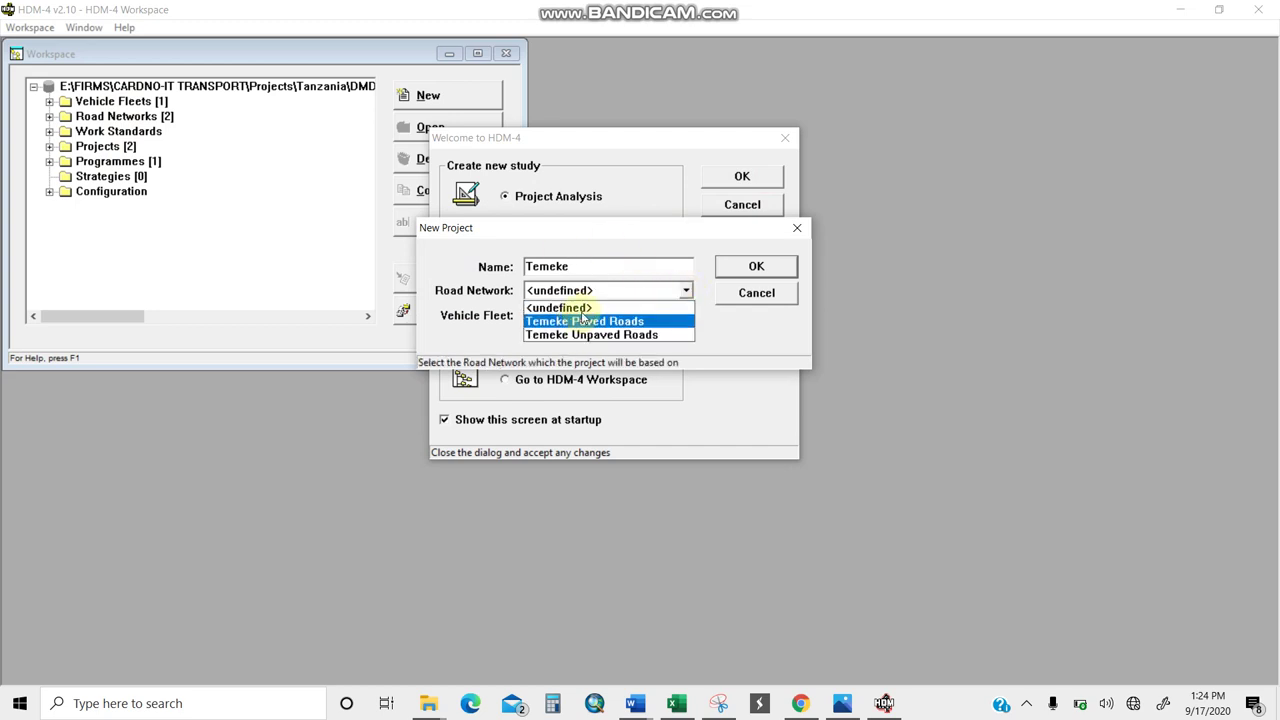
{"action": "left_click", "coordinate": [640, 336]}
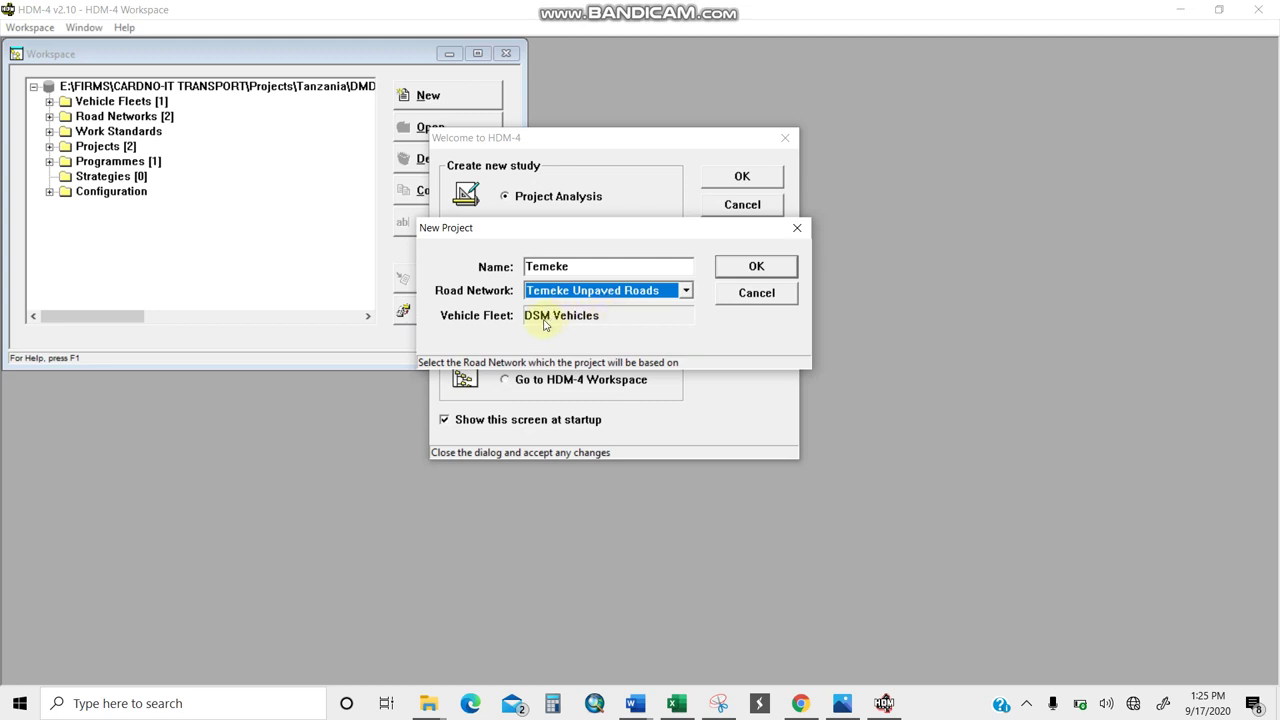
{"action": "left_click", "coordinate": [755, 266]}
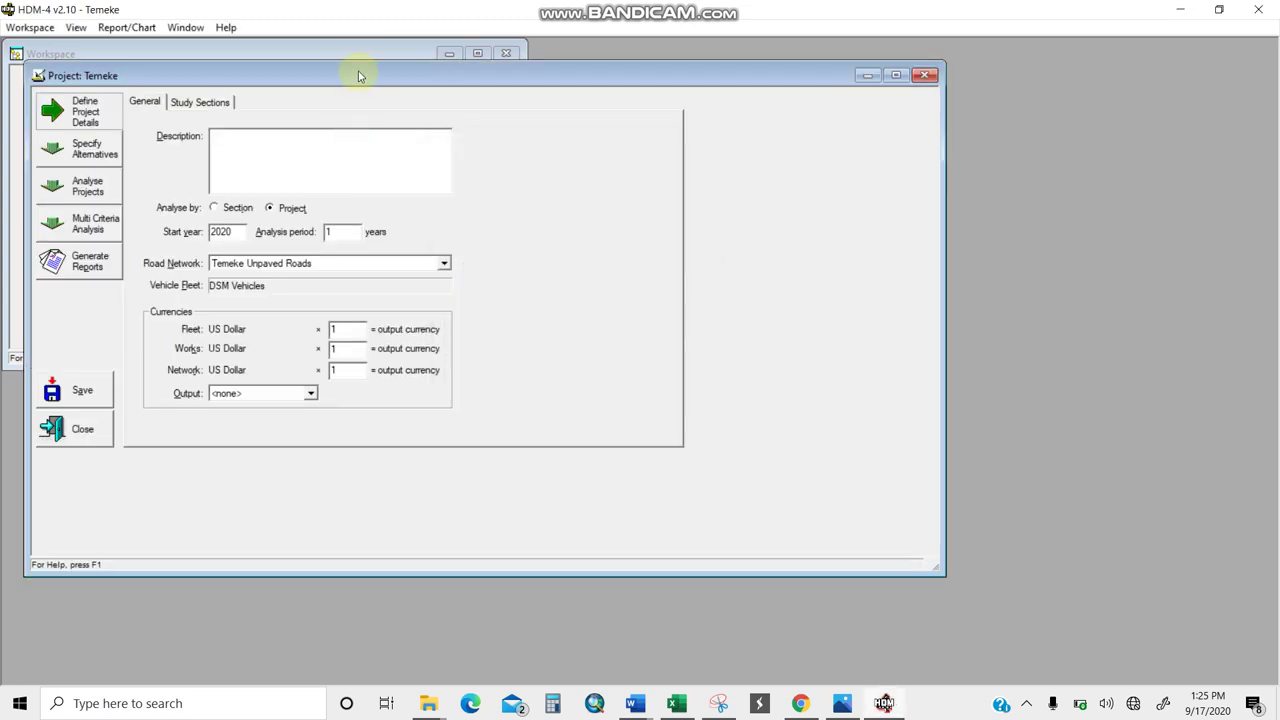
Describe the project as "Upgrading to Paved Roads" and set it to be analysed by section, accepting the MCA parameter reset
{"action": "left_click_drag", "start_coordinate": [357, 75], "coordinate": [590, 118]}
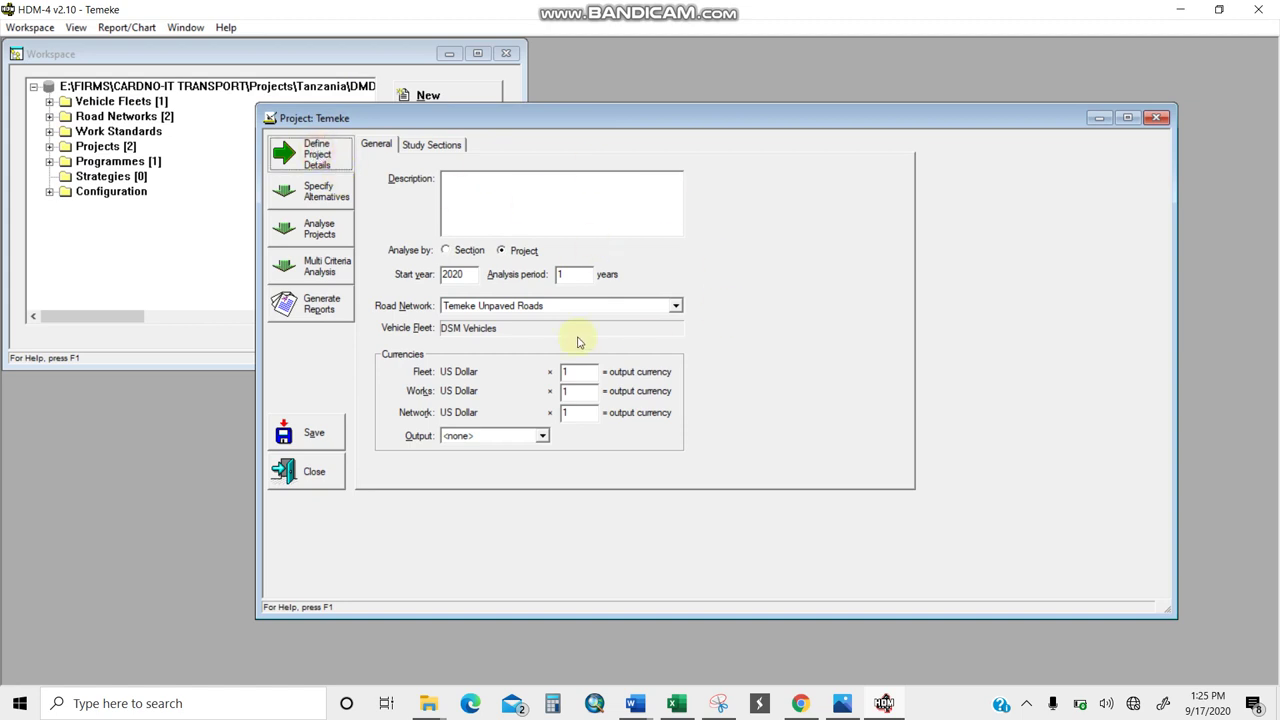
{"action": "left_click", "coordinate": [1136, 617]}
{"action": "left_click", "coordinate": [455, 183]}
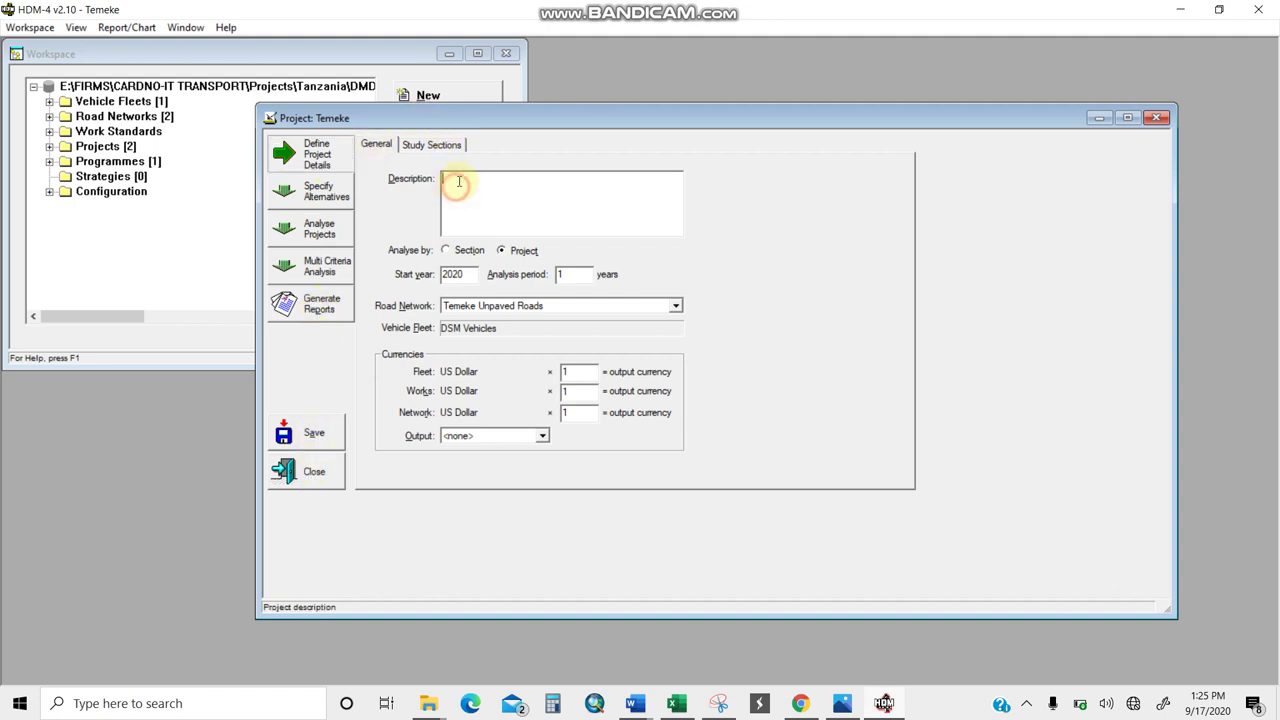
{"action": "type", "text": "Upgrading to Paved Roads"}
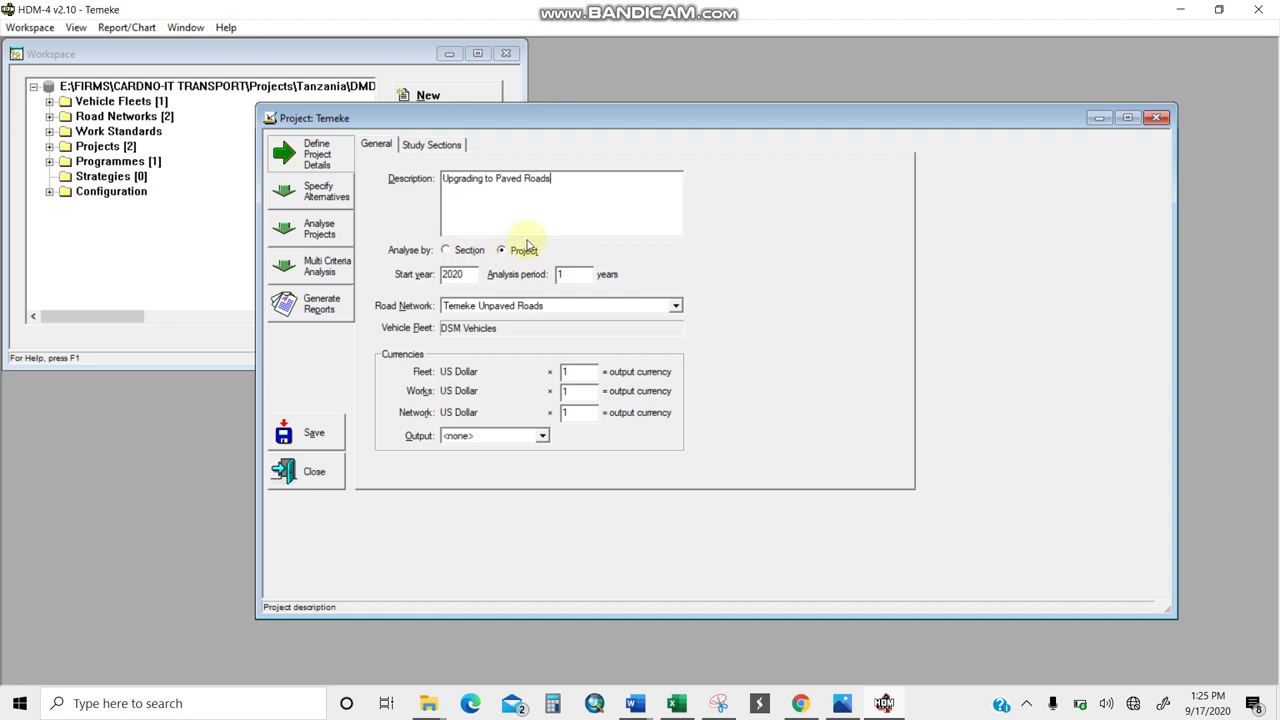
{"action": "left_click", "coordinate": [445, 250]}
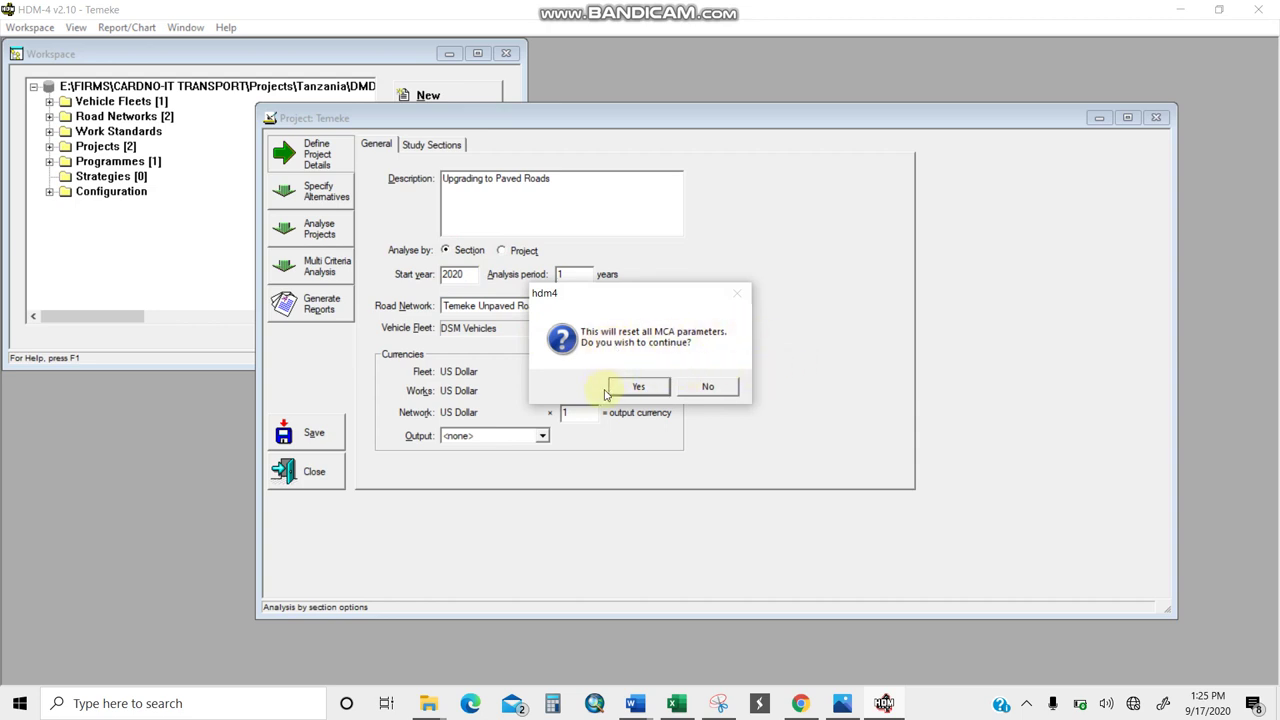
{"action": "left_click", "coordinate": [634, 387]}
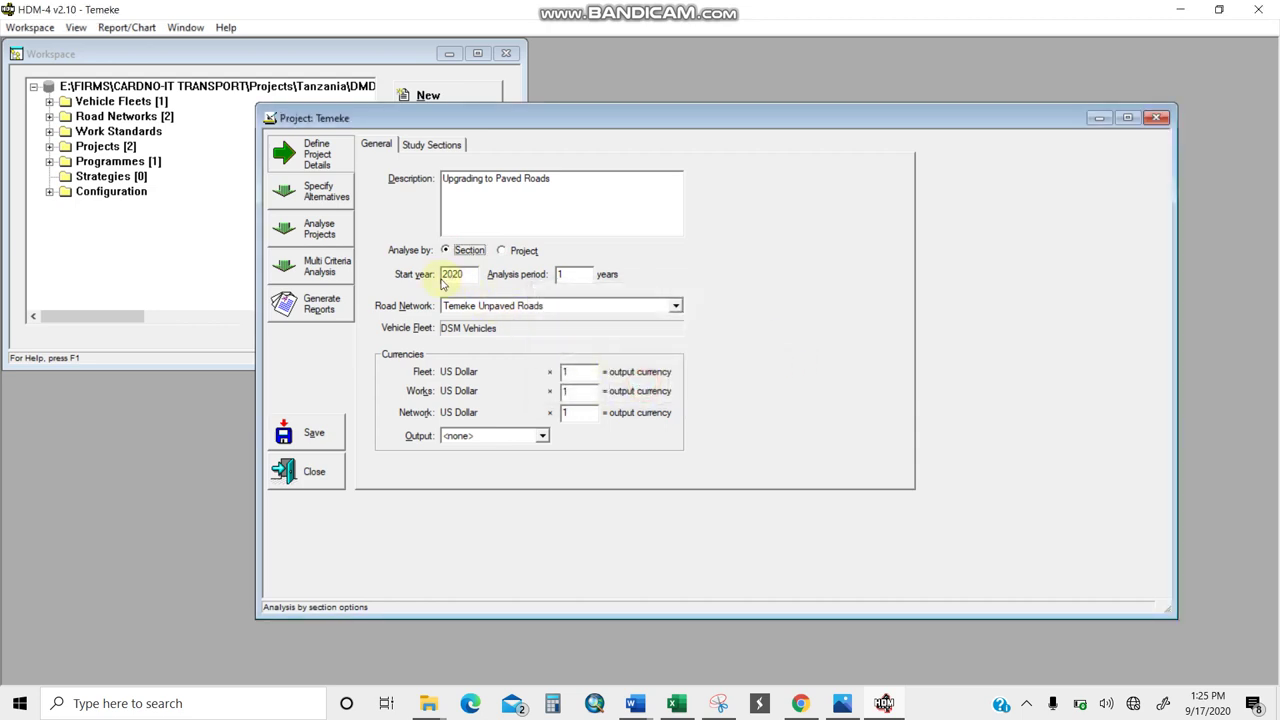
Set the analysis period to 20 years, keeping 2020 as start year and Temeke Unpaved Roads as road network
{"action": "left_click", "coordinate": [466, 273]}
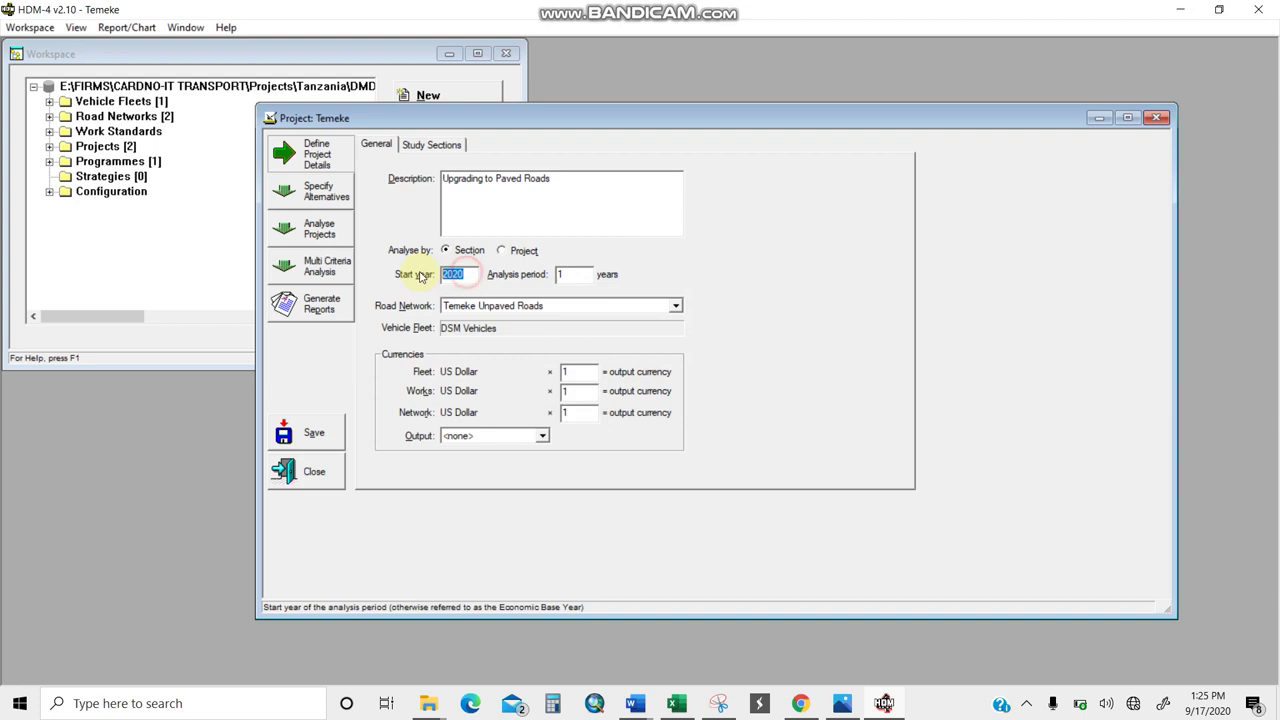
{"action": "left_click", "coordinate": [566, 274]}
{"action": "type", "text": "15"}
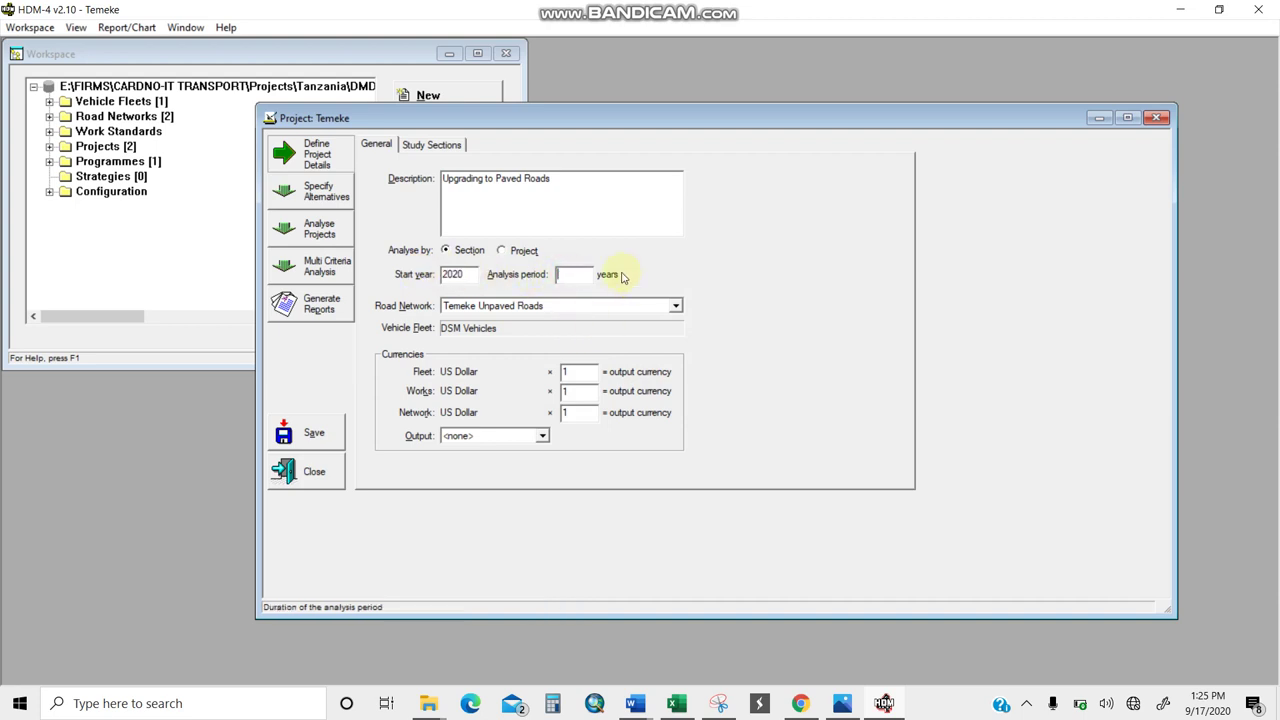
{"action": "type", "text": "20"}
{"action": "left_click", "coordinate": [675, 306]}
{"action": "left_click", "coordinate": [675, 306]}
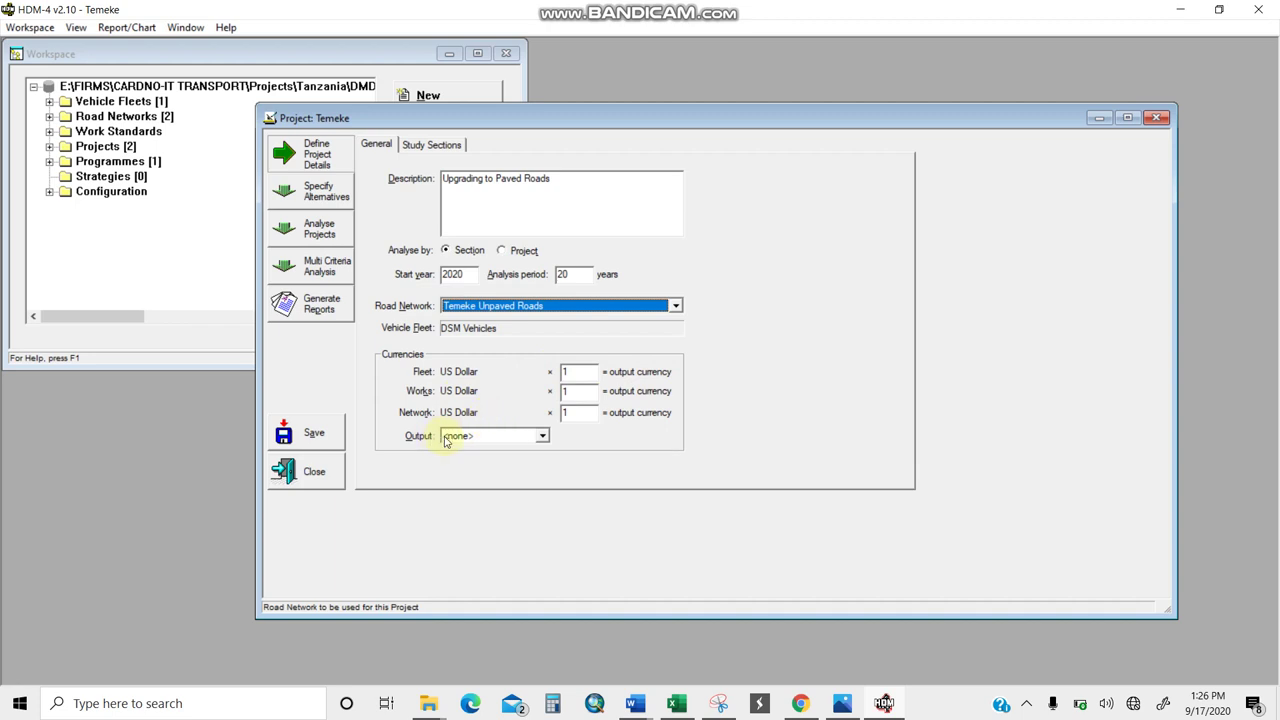
Set the project's output currency to US Dollar
{"action": "left_click", "coordinate": [543, 436]}
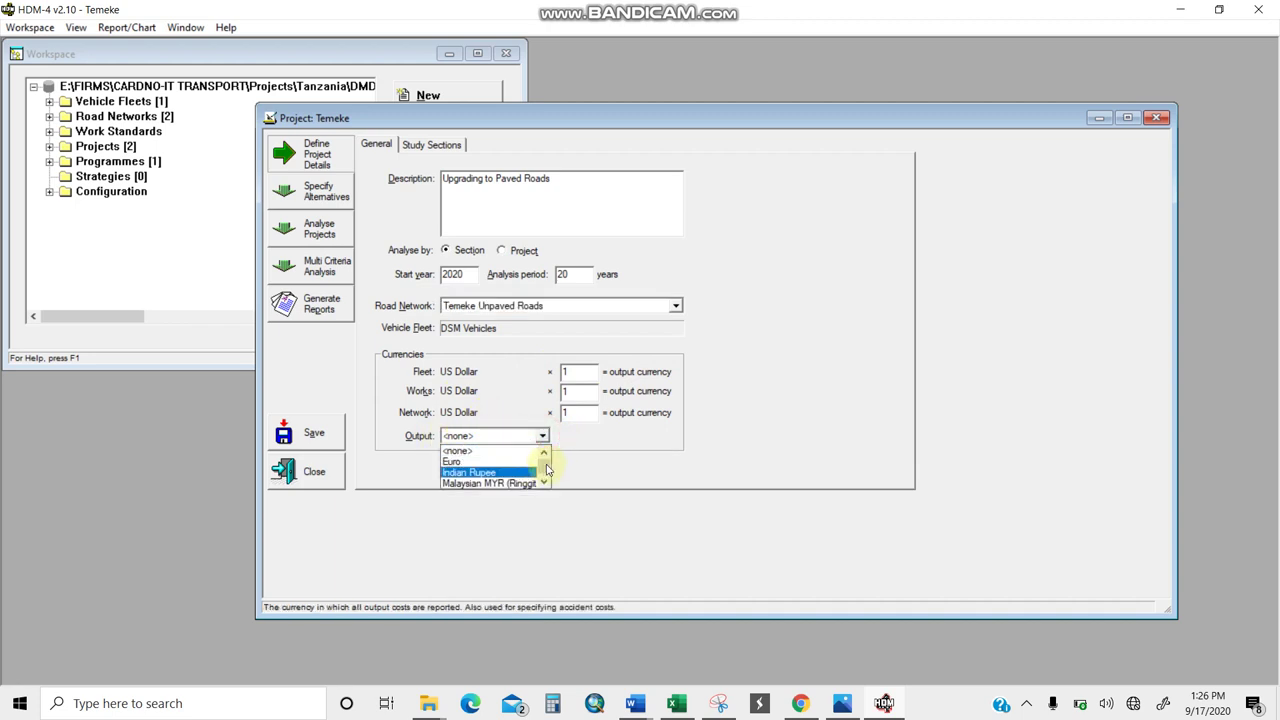
{"action": "left_click", "coordinate": [546, 470]}
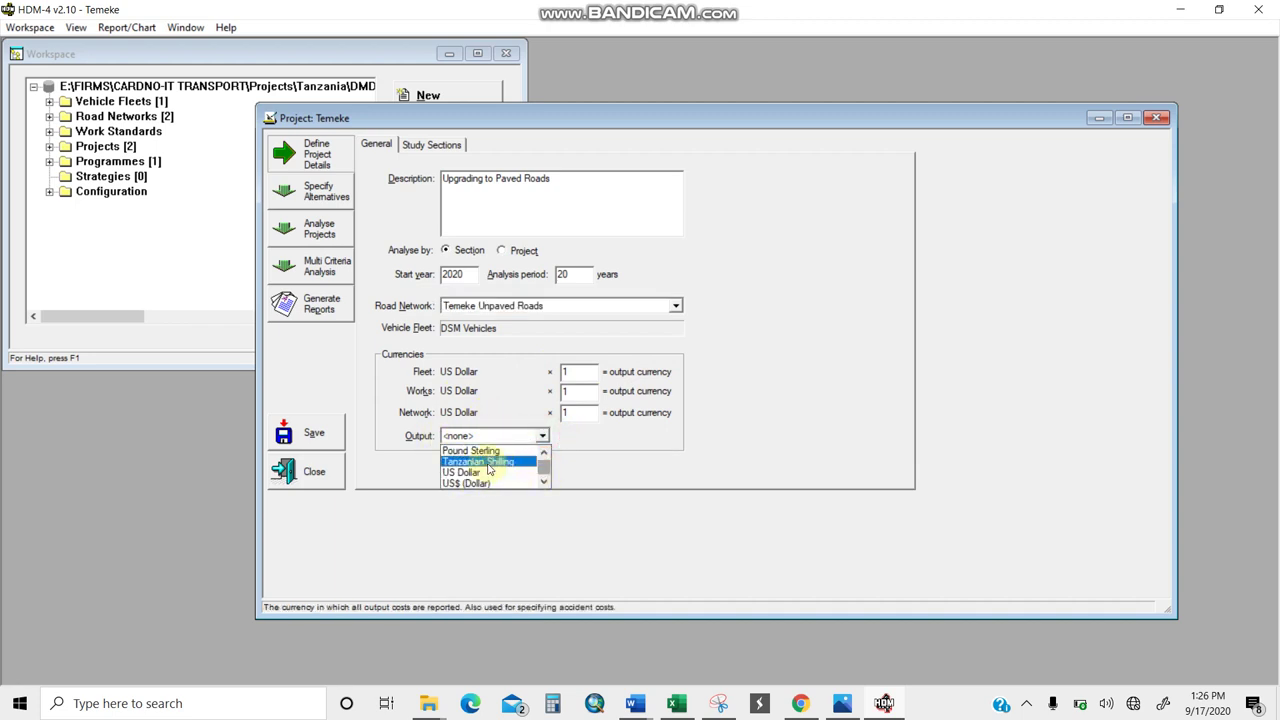
{"action": "left_click", "coordinate": [504, 474]}
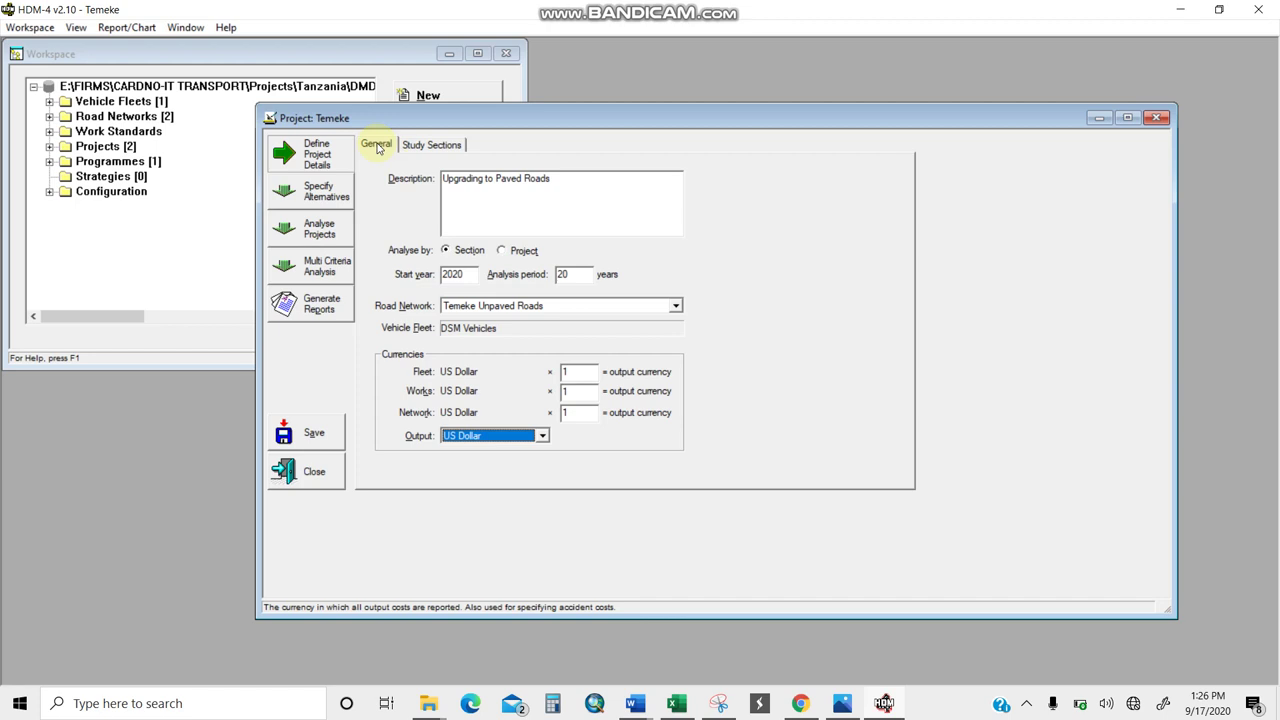
Include road sections 73999, 73998, 73997 and 73996 in the study sections
{"action": "left_click", "coordinate": [430, 146]}
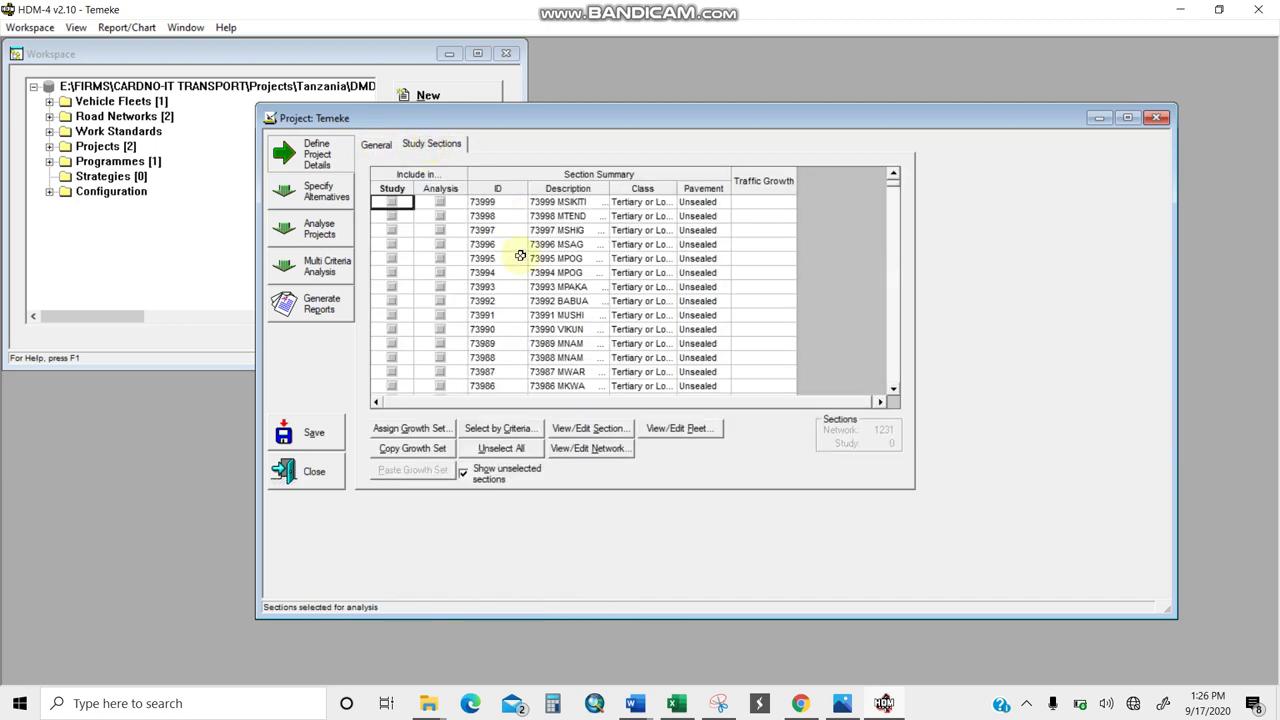
{"action": "left_click", "coordinate": [892, 190]}
{"action": "left_click", "coordinate": [391, 202]}
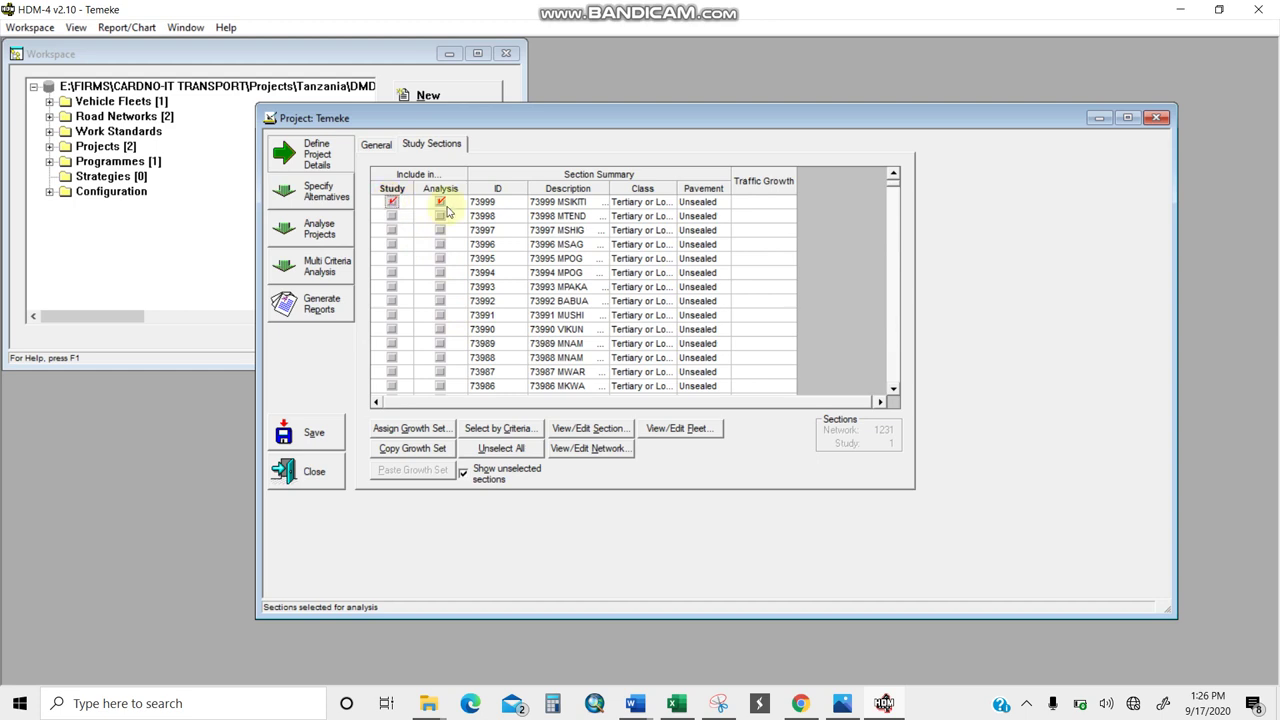
{"action": "left_click", "coordinate": [391, 216]}
{"action": "left_click", "coordinate": [391, 230]}
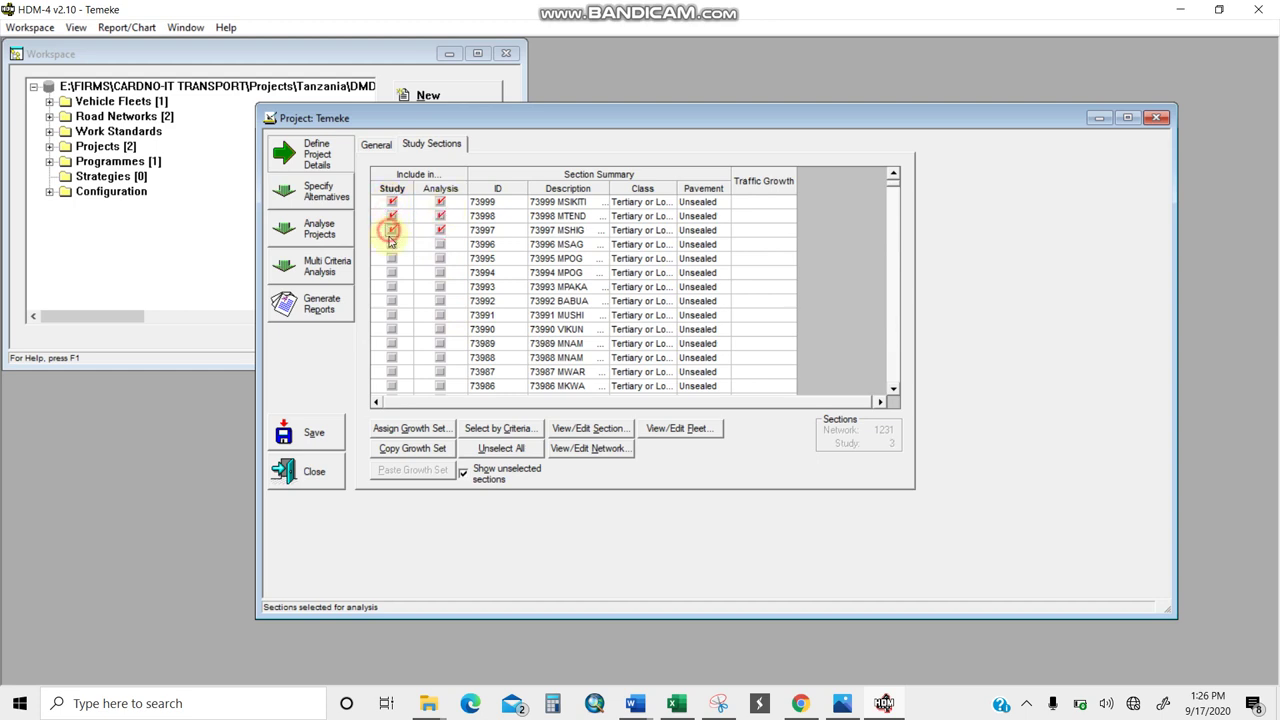
{"action": "left_click", "coordinate": [391, 244]}
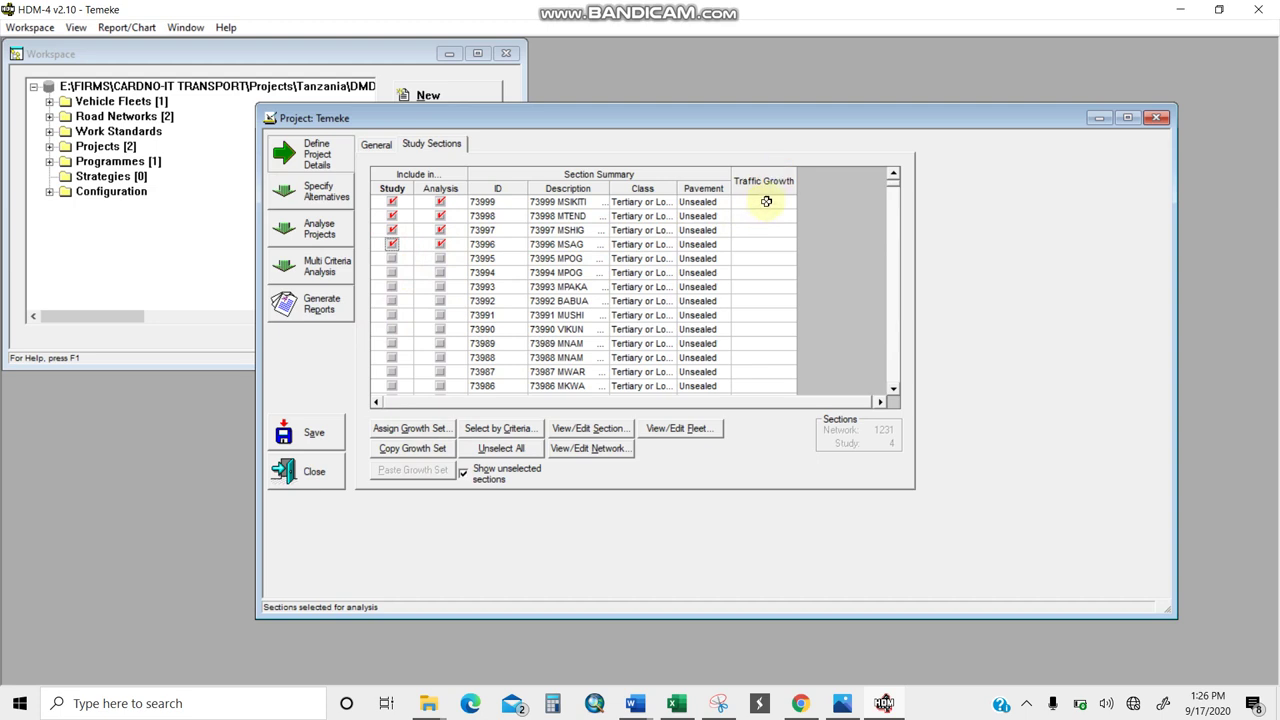
Assign the DSM_Growth set as the traffic growth for section 73999
{"action": "left_click", "coordinate": [766, 201]}
{"action": "double_click", "coordinate": [766, 201]}
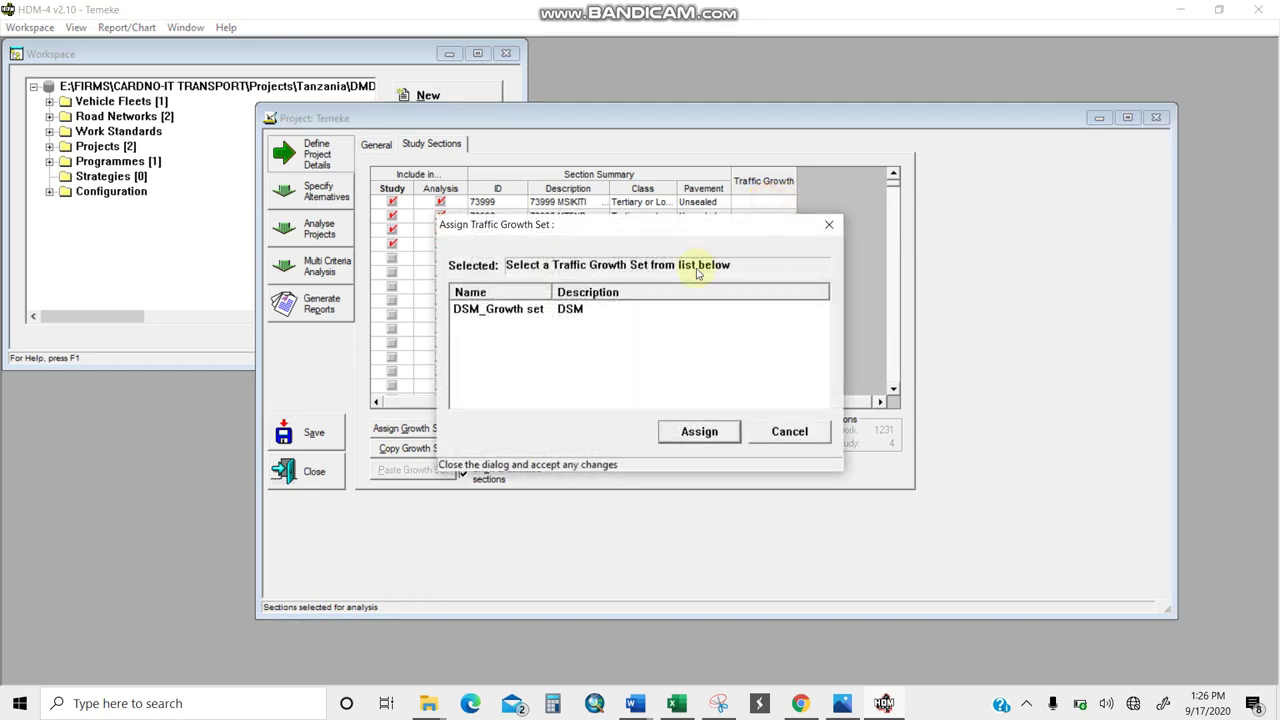
{"action": "left_click", "coordinate": [575, 312]}
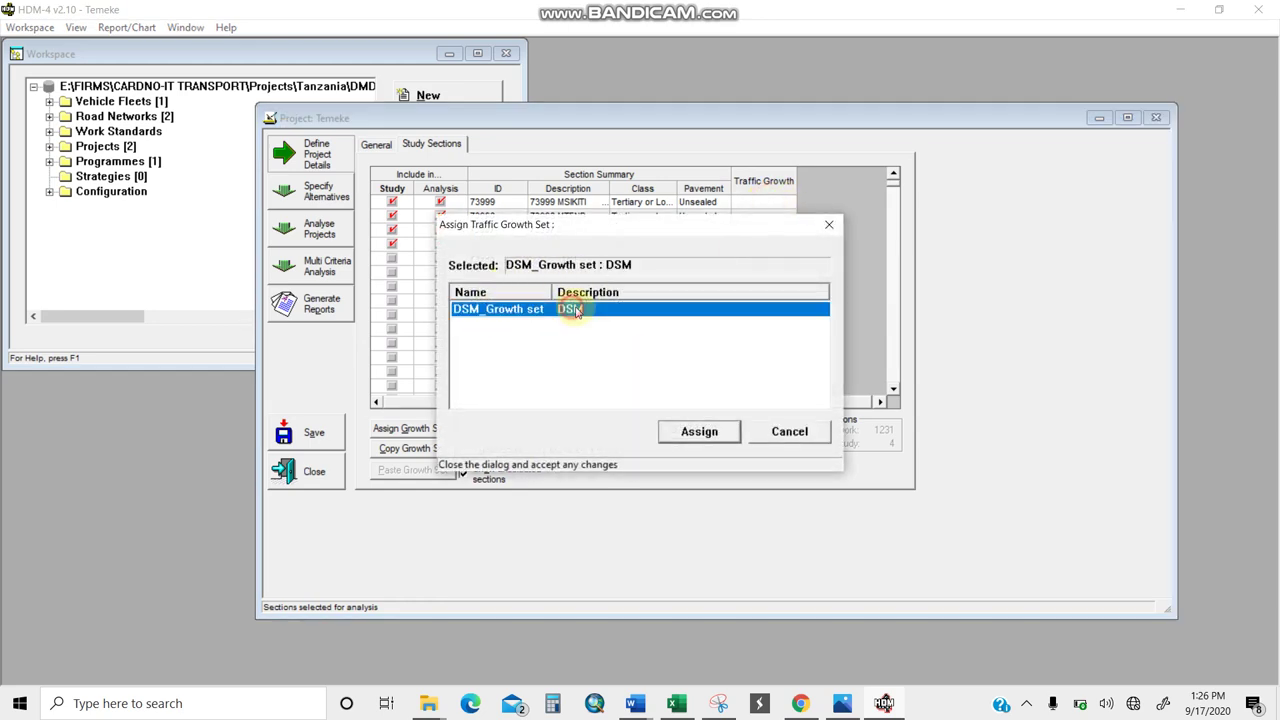
{"action": "left_click", "coordinate": [699, 431]}
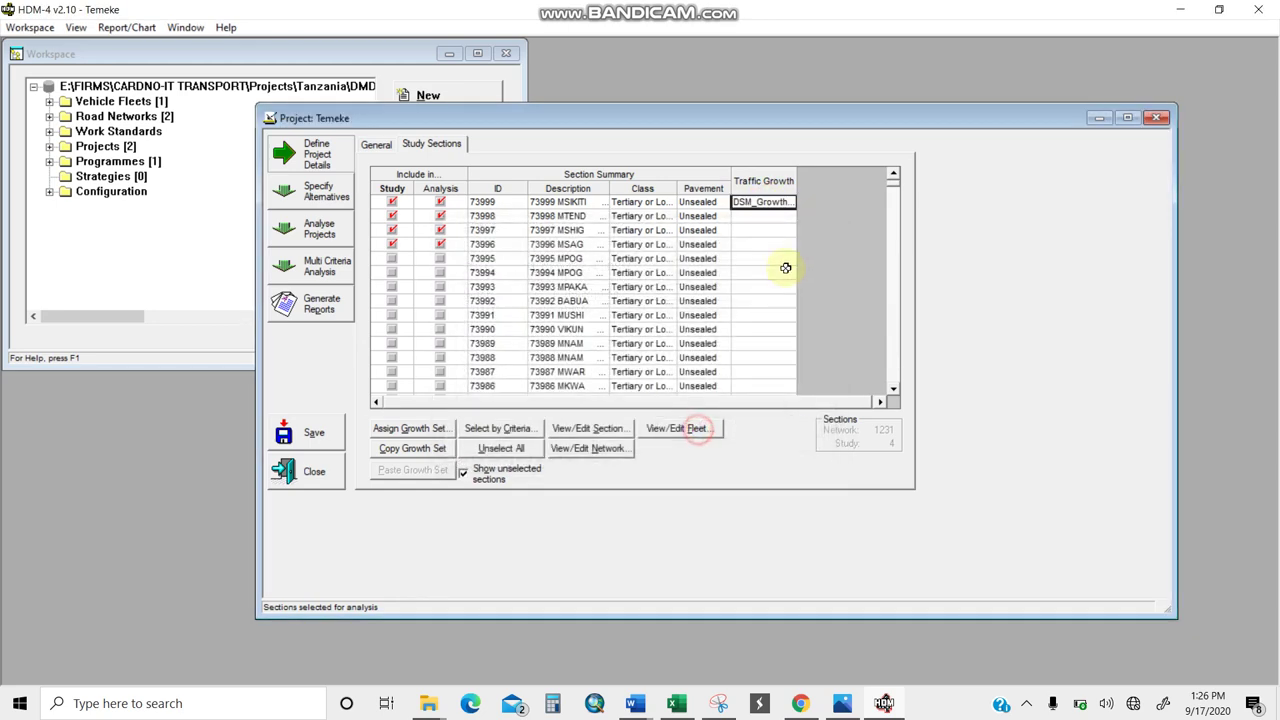
Hide the unselected sections so that only the chosen study sections are listed
{"action": "left_click", "coordinate": [748, 218]}
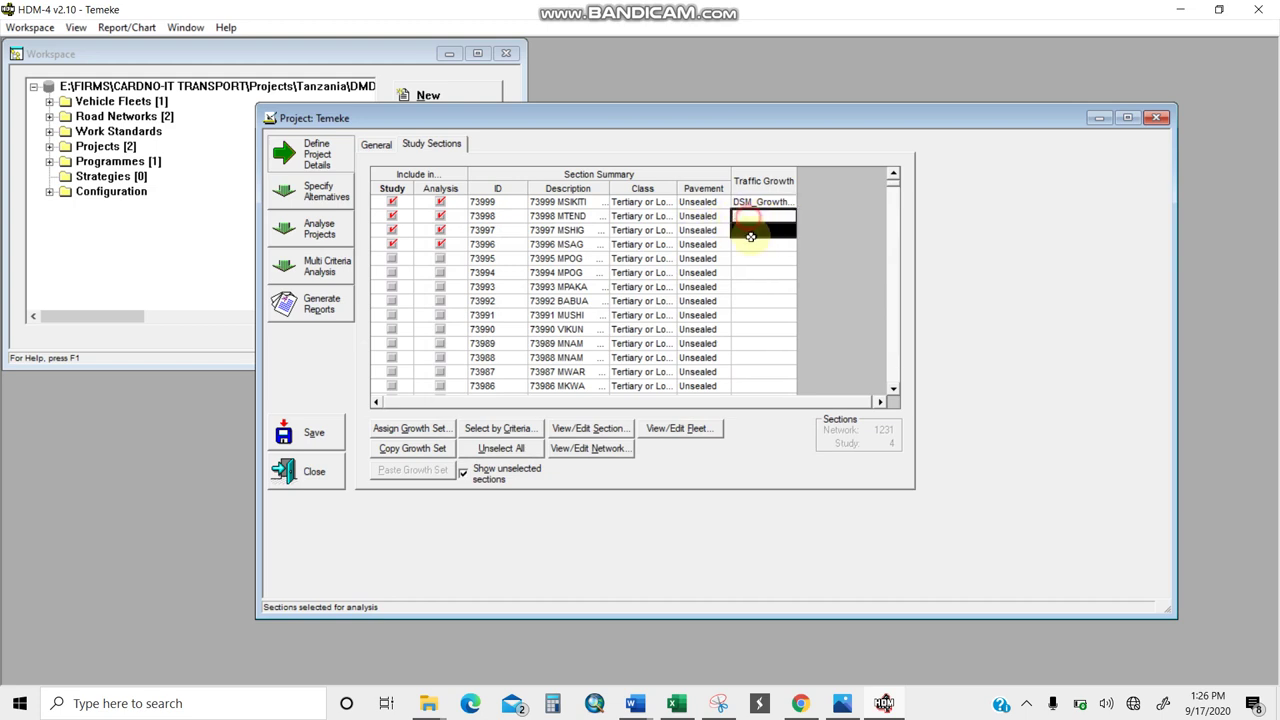
{"action": "left_click", "coordinate": [769, 218]}
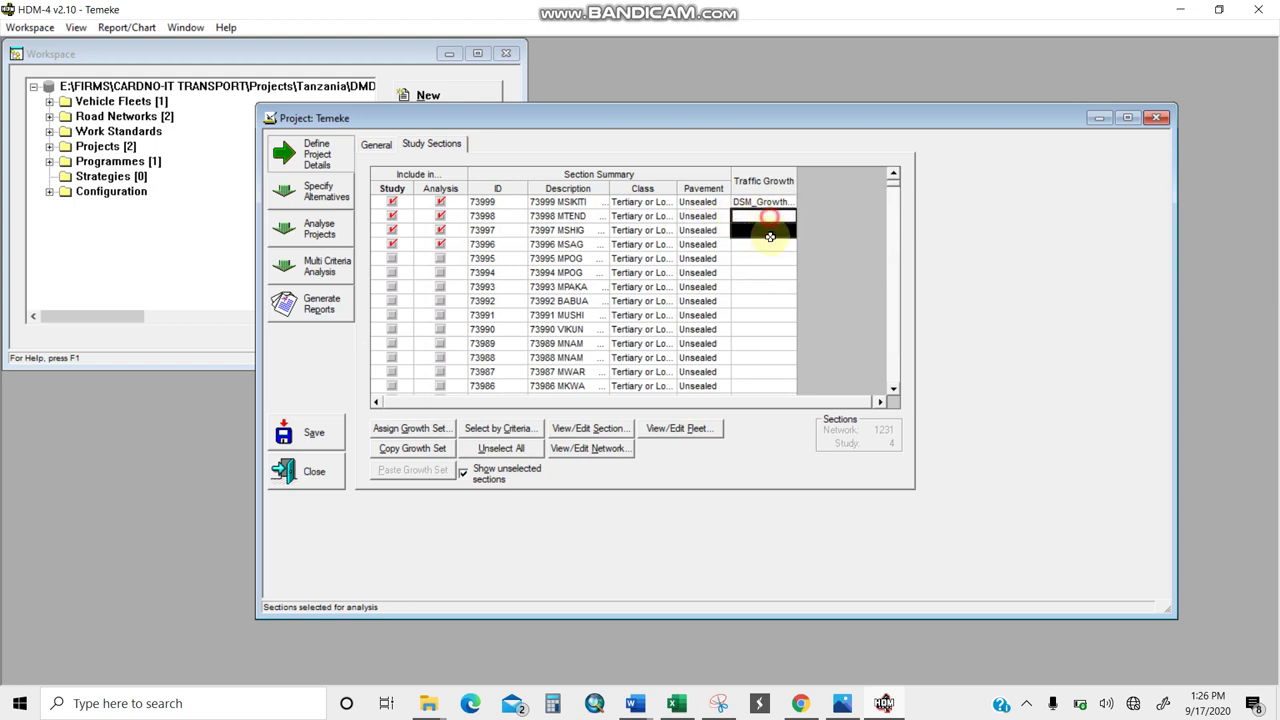
{"action": "left_click", "coordinate": [754, 218]}
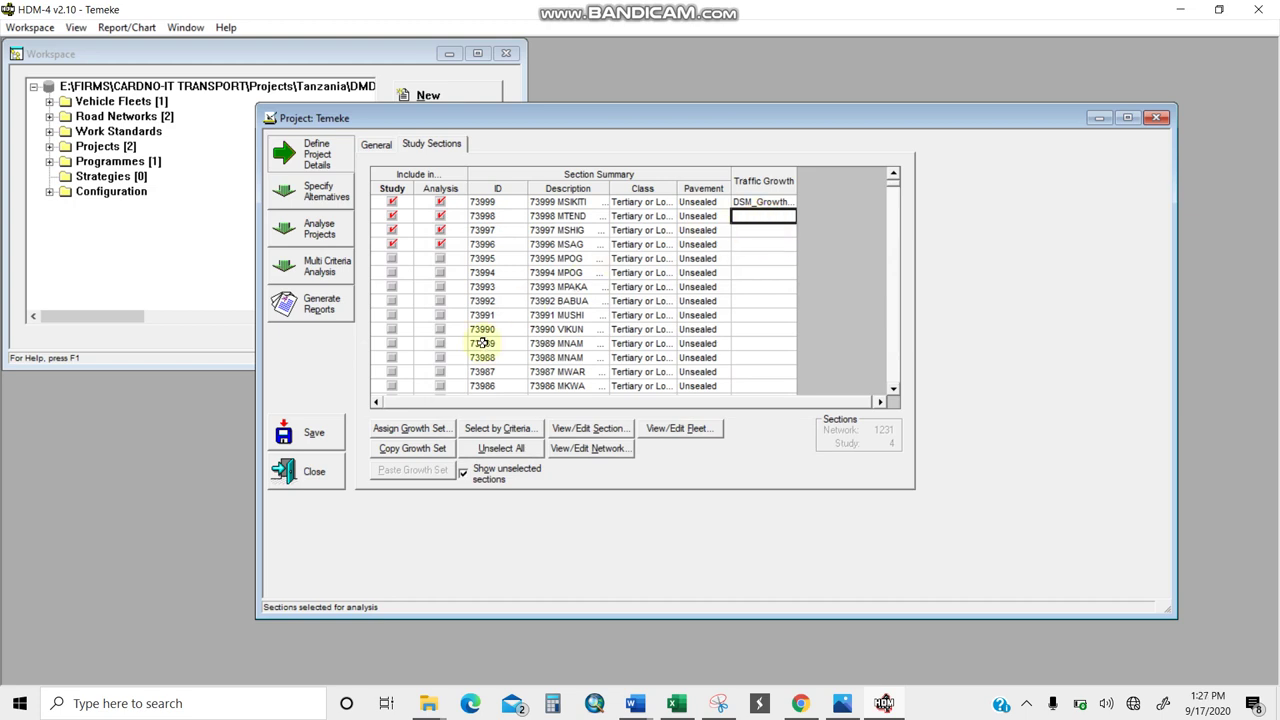
{"action": "left_click", "coordinate": [463, 475]}
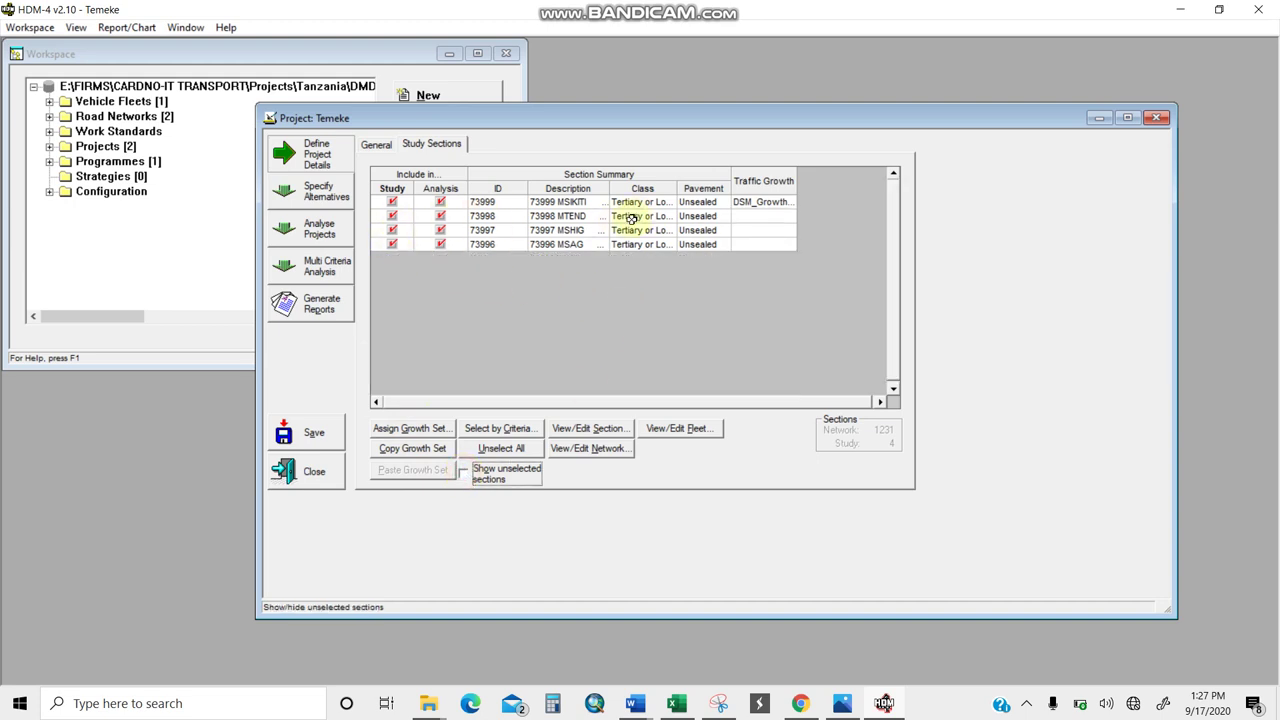
Copy the traffic growth set of section 73999 to sections 73998, 73997 and 73996
{"action": "left_click", "coordinate": [771, 202]}
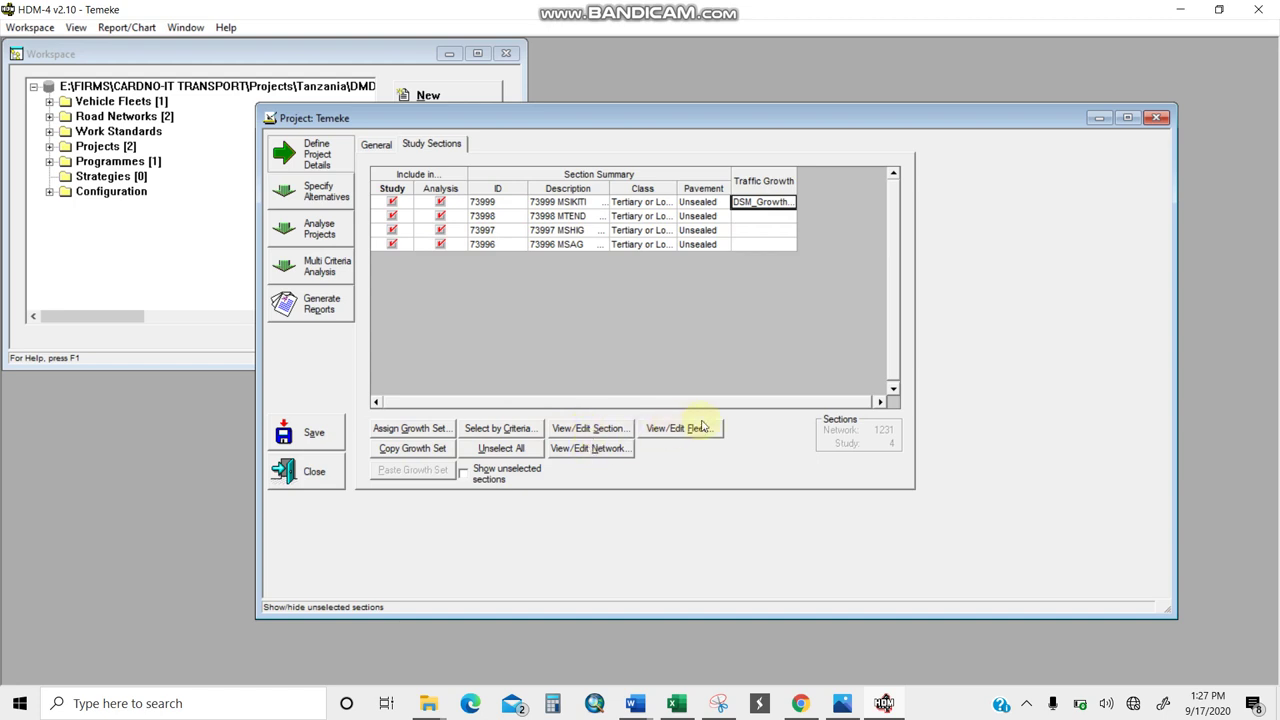
{"action": "left_click", "coordinate": [413, 448]}
{"action": "left_click_drag", "start_coordinate": [769, 216], "coordinate": [769, 241]}
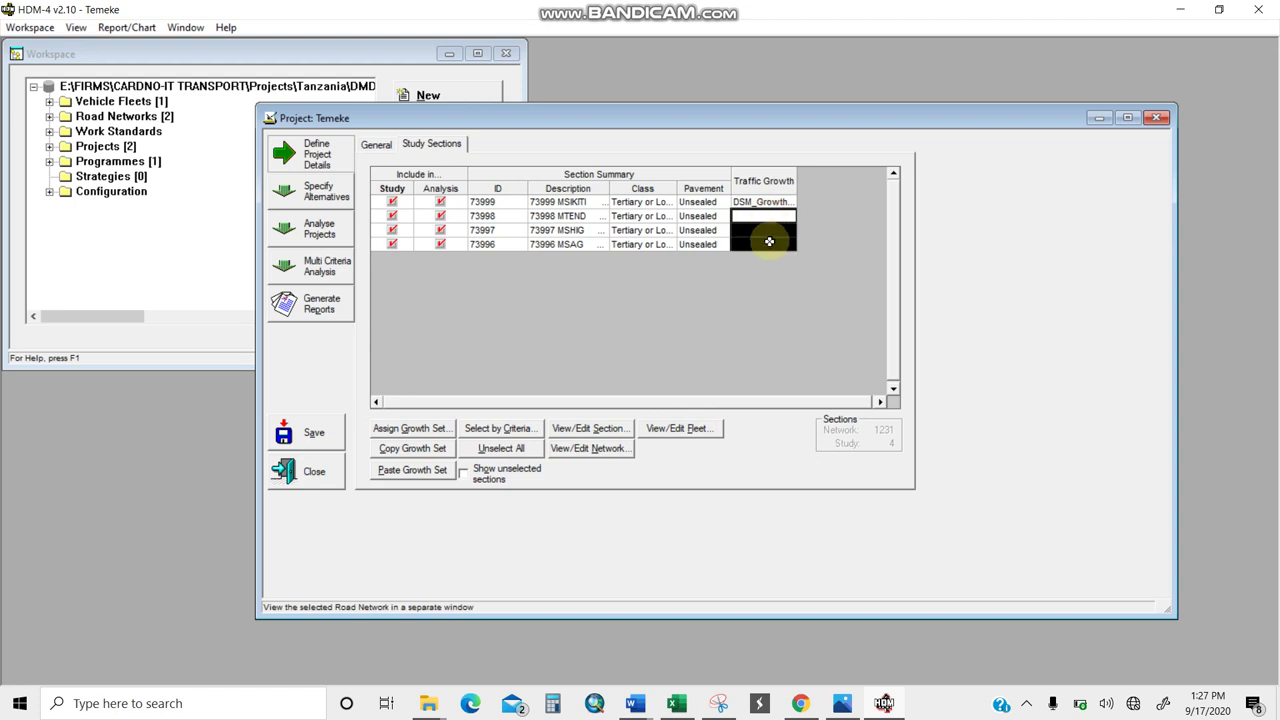
{"action": "left_click", "coordinate": [412, 470]}
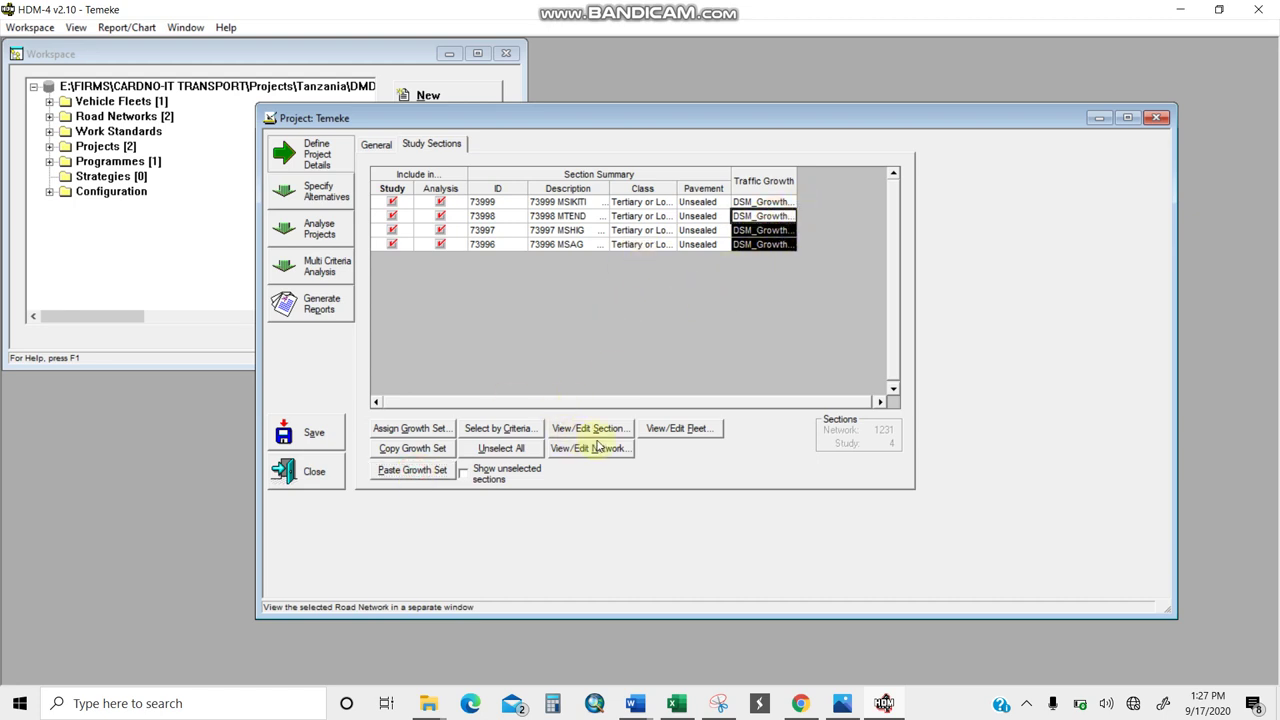
Examine section 73999's definition, geometry, pavement and condition data, including length, altitude, gravel thickness and roughness, and close its details
{"action": "left_click", "coordinate": [556, 202]}
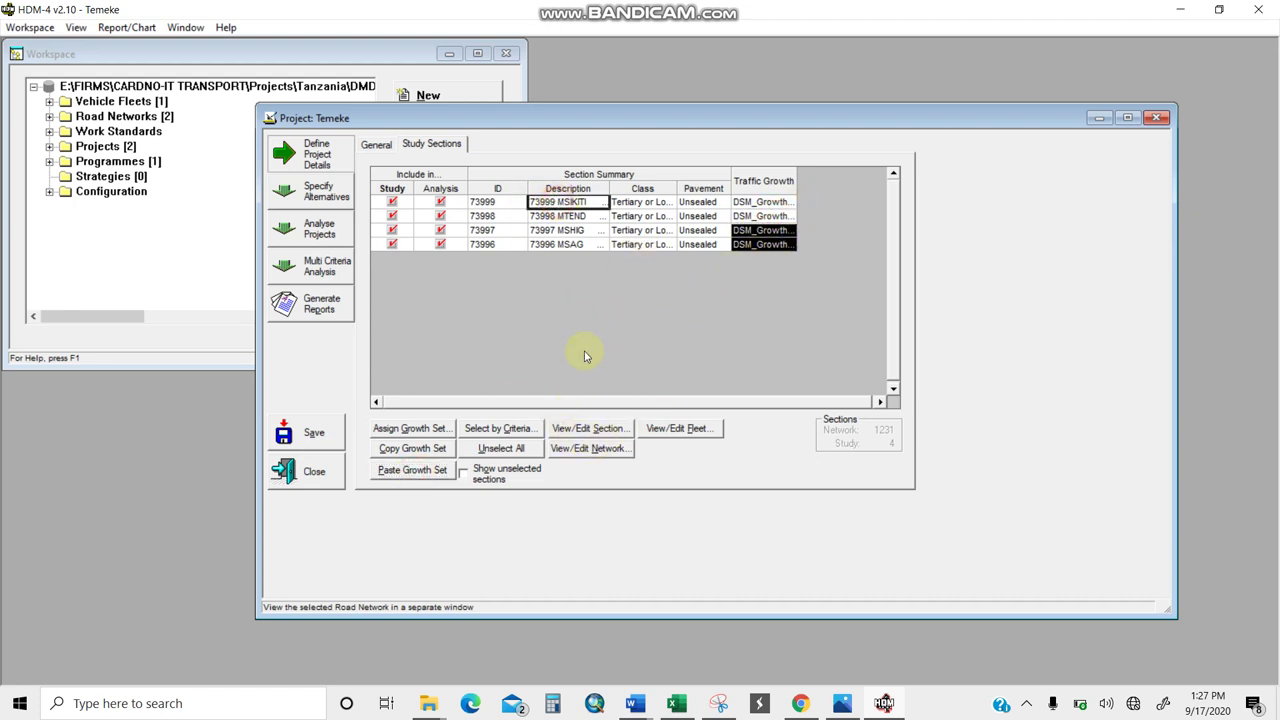
{"action": "double_click", "coordinate": [582, 206]}
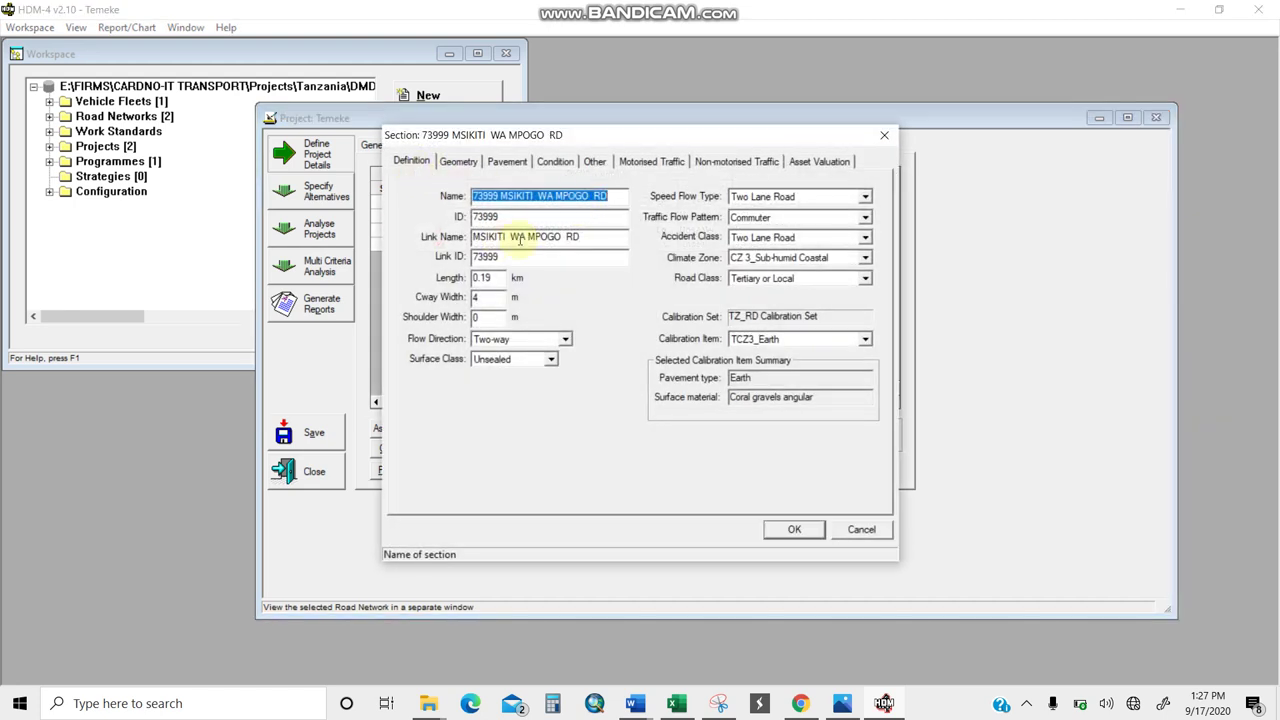
{"action": "left_click", "coordinate": [498, 282]}
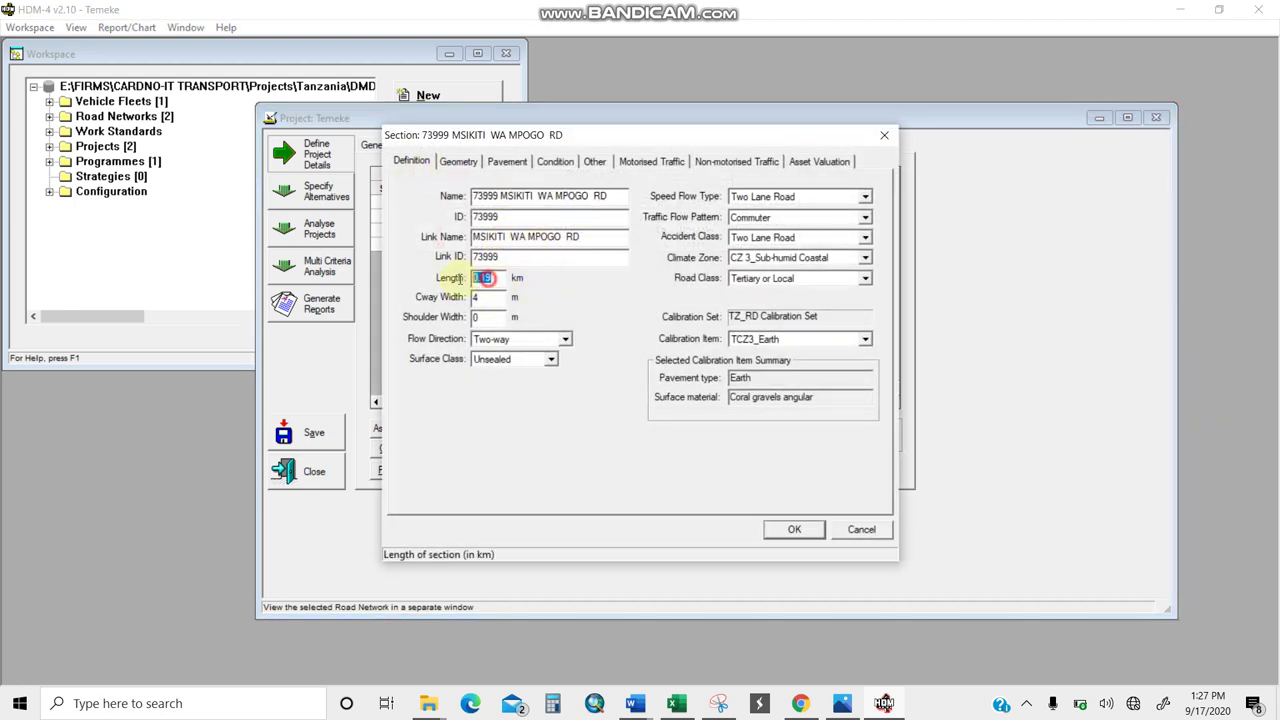
{"action": "left_click", "coordinate": [460, 163]}
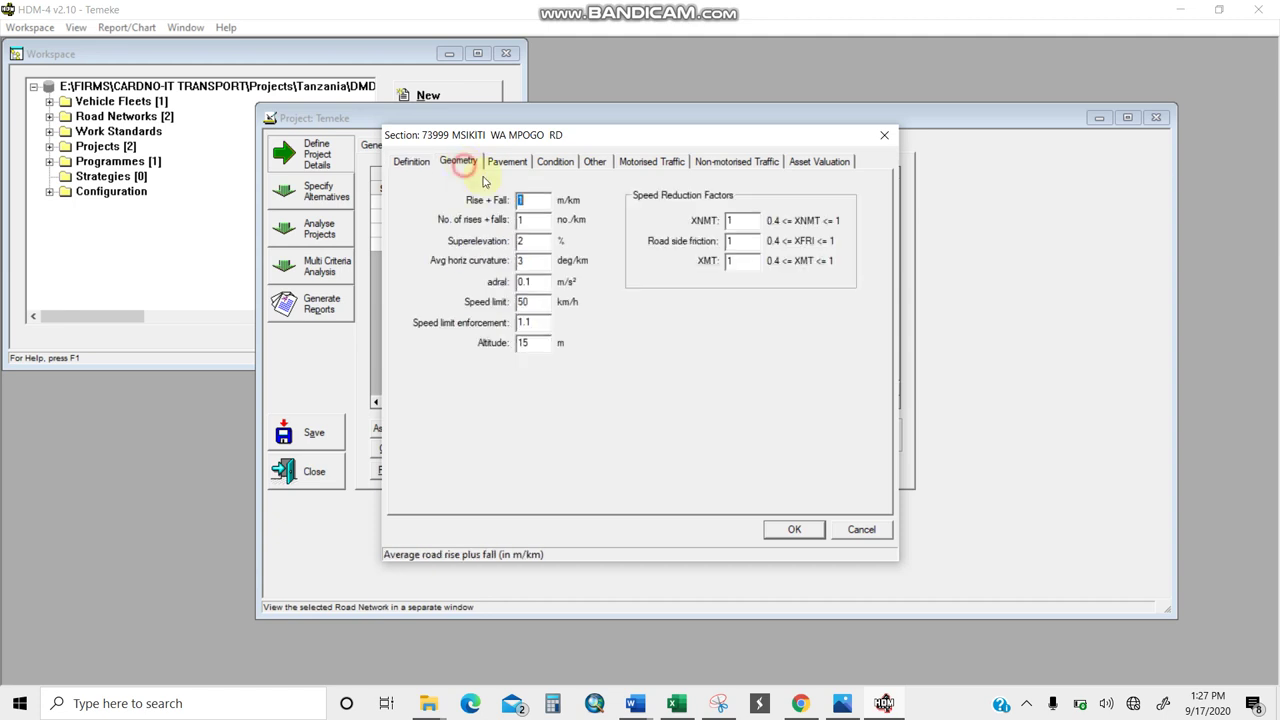
{"action": "left_click", "coordinate": [533, 345]}
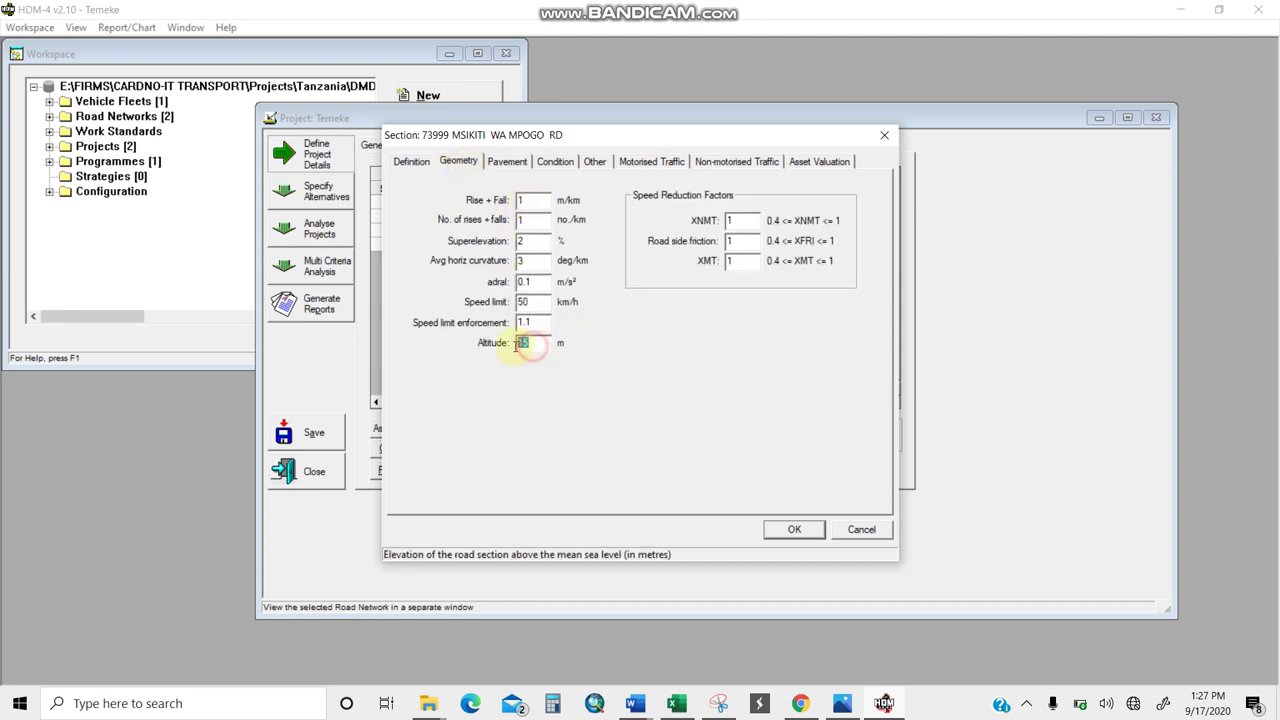
{"action": "left_click", "coordinate": [506, 164]}
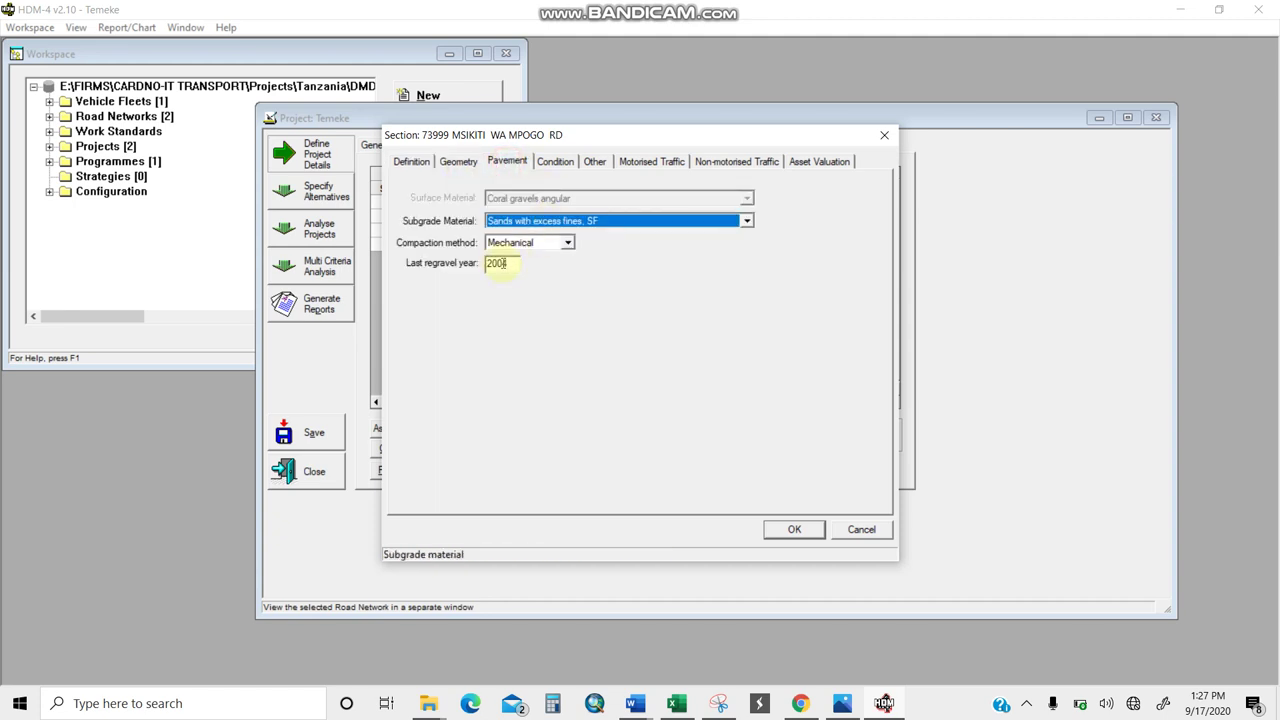
{"action": "left_click", "coordinate": [553, 162]}
{"action": "left_click", "coordinate": [541, 222]}
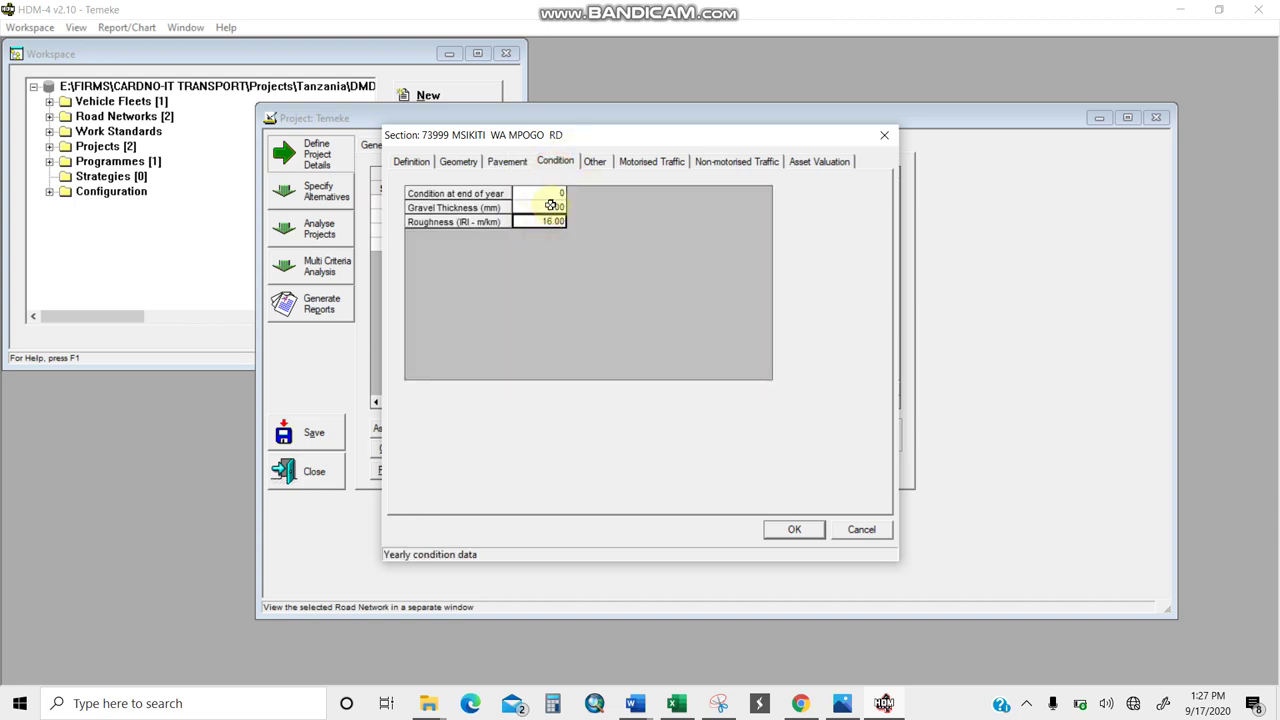
{"action": "left_click", "coordinate": [555, 208]}
{"action": "left_click", "coordinate": [884, 135]}
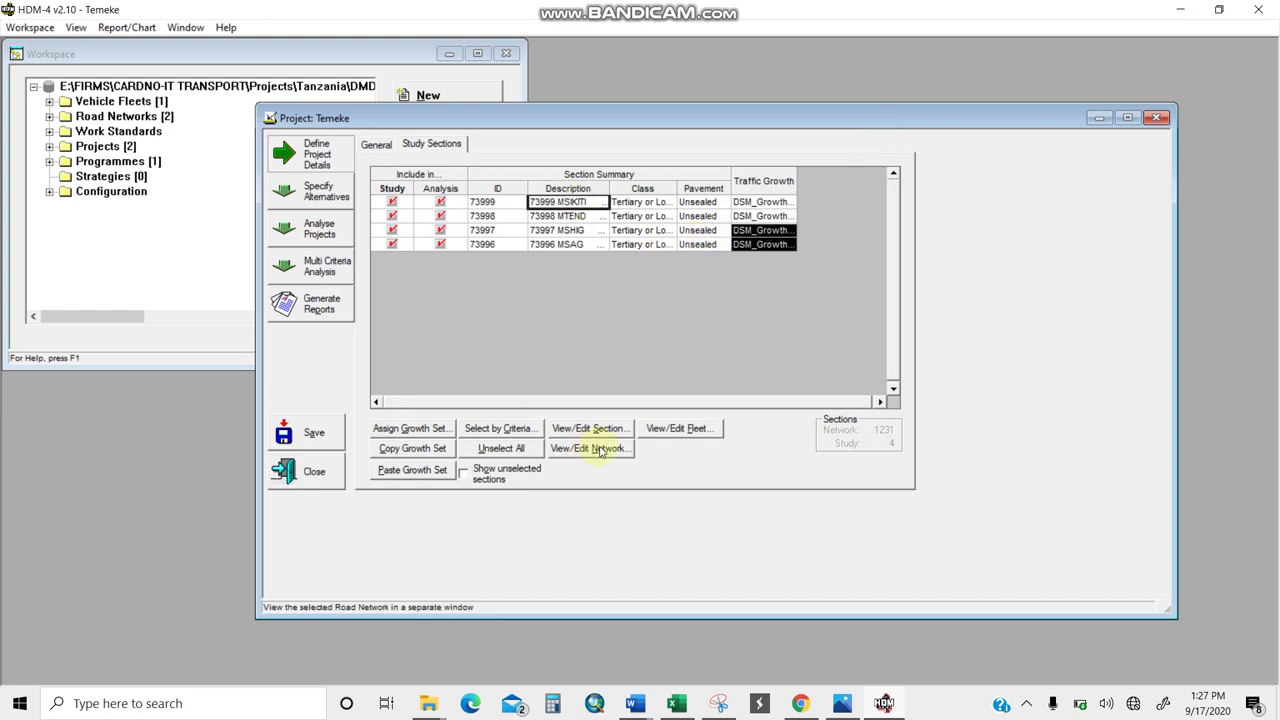
View the Temeke Unpaved Roads network table and the attributes of section 73999, closing each one
{"action": "left_click", "coordinate": [600, 450]}
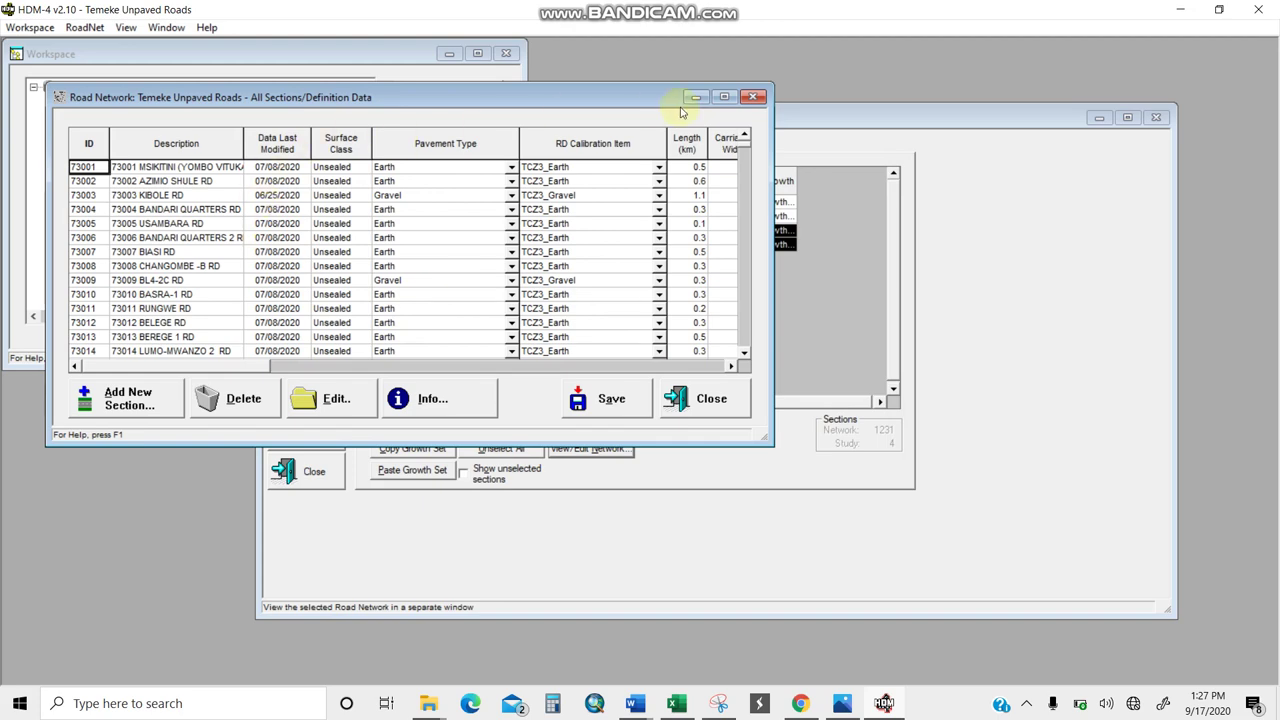
{"action": "left_click", "coordinate": [754, 96]}
{"action": "left_click", "coordinate": [598, 428]}
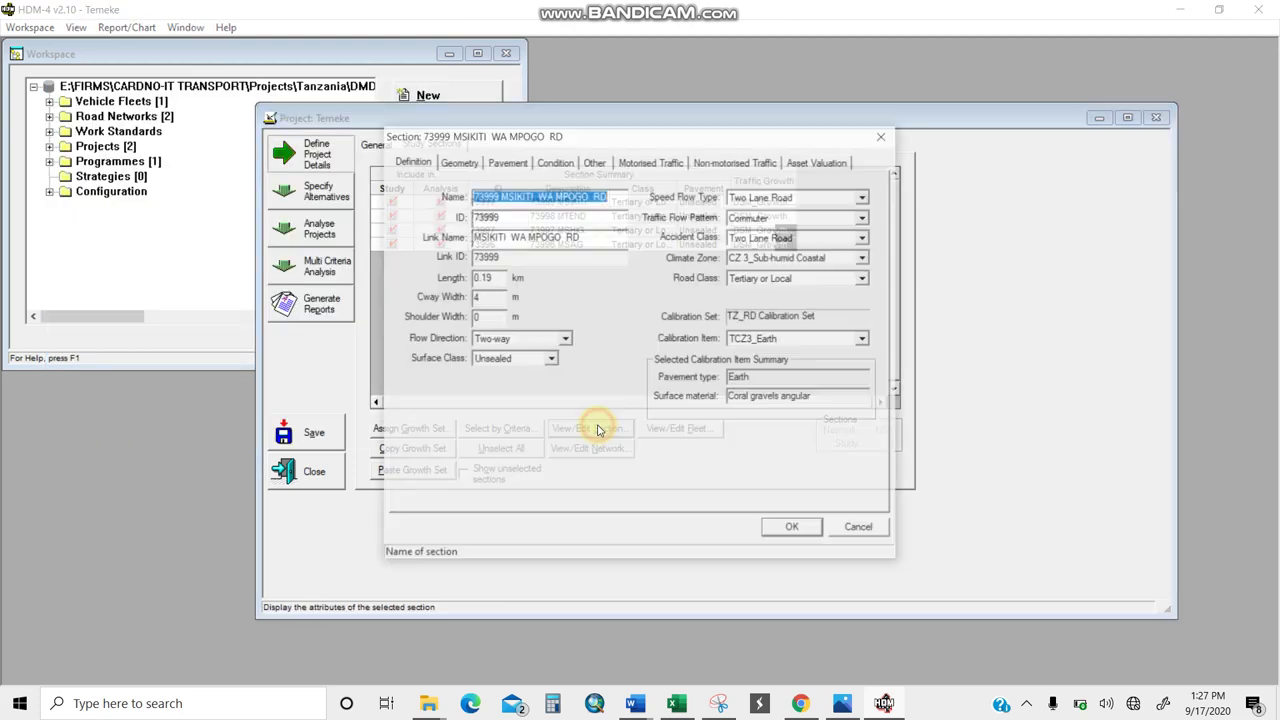
{"action": "left_click_drag", "start_coordinate": [711, 130], "coordinate": [676, 299]}
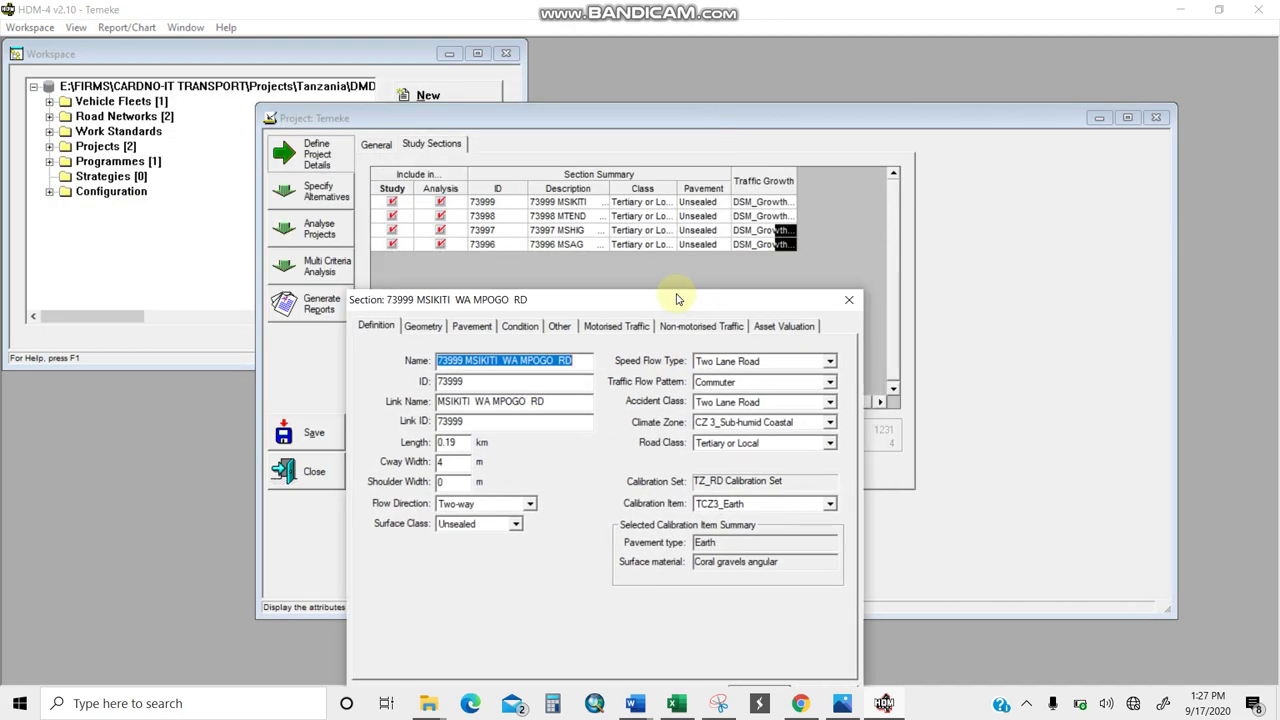
{"action": "left_click", "coordinate": [848, 299]}
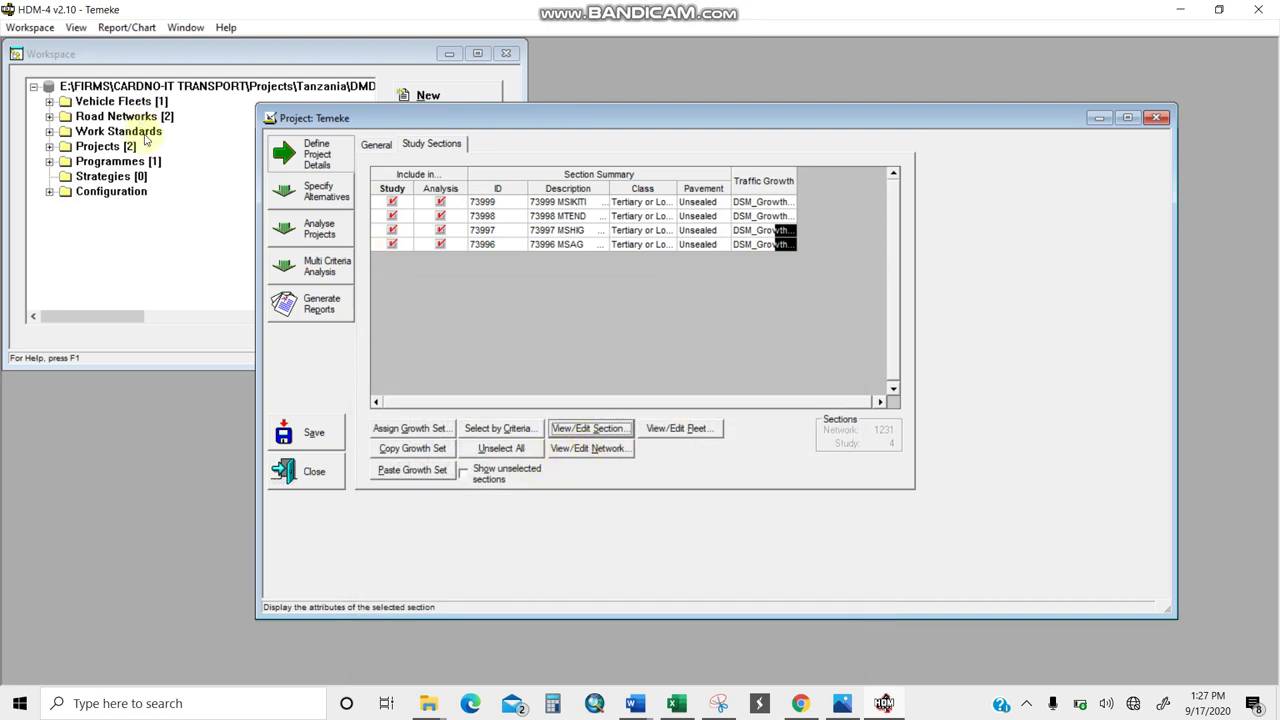
Review the vehicle types and traffic growth sets of the DSM Vehicles fleet, and close the fleet
{"action": "left_click", "coordinate": [675, 429]}
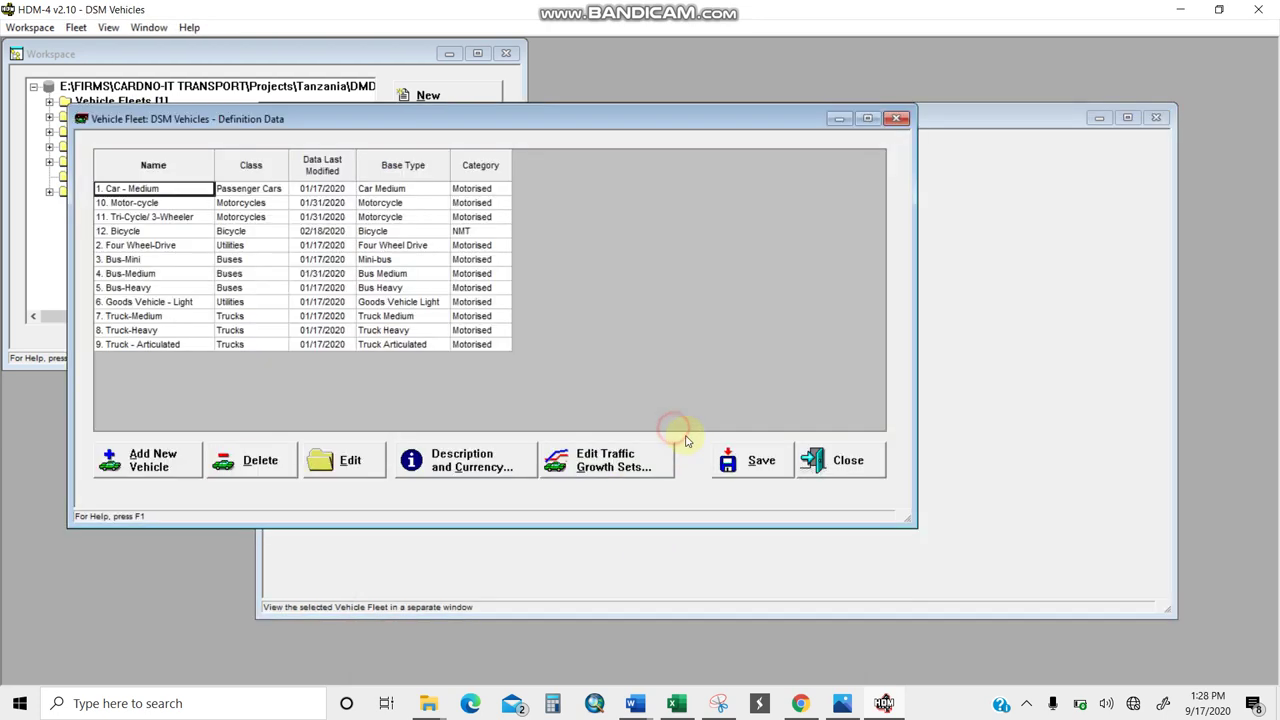
{"action": "left_click", "coordinate": [127, 232]}
{"action": "left_click", "coordinate": [158, 259]}
{"action": "left_click", "coordinate": [140, 273]}
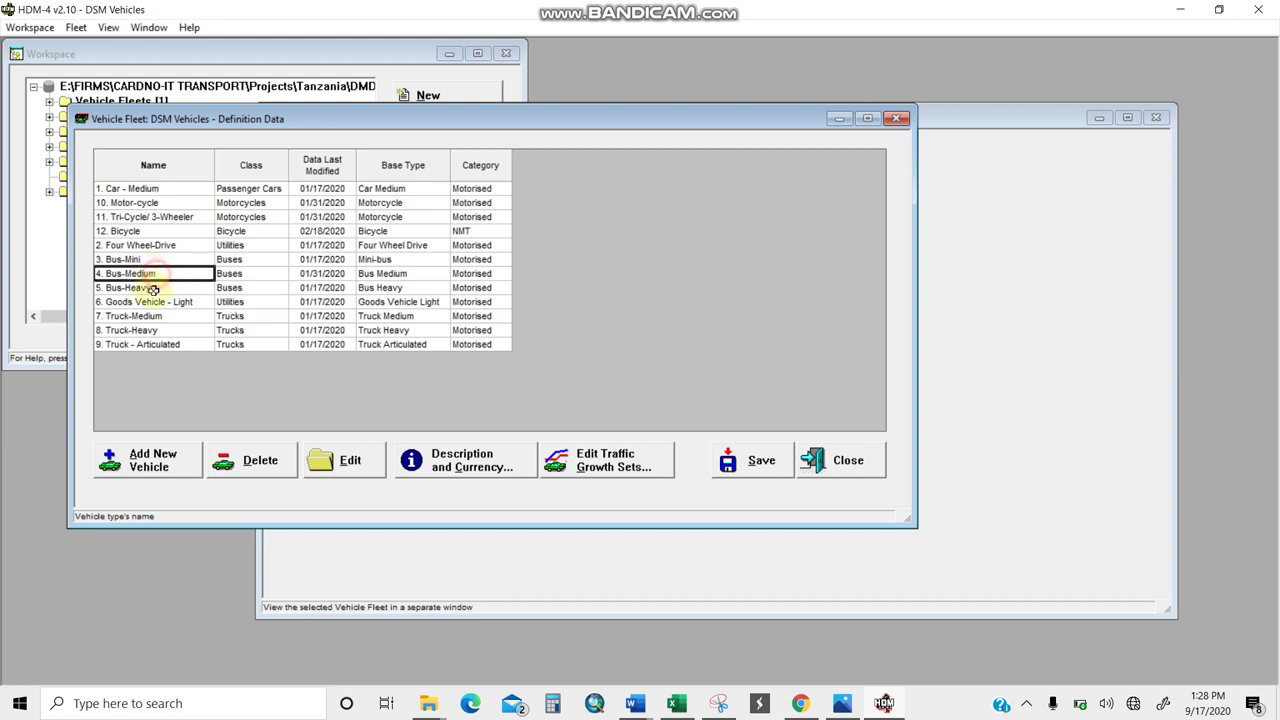
{"action": "left_click", "coordinate": [157, 301]}
{"action": "left_click", "coordinate": [158, 316]}
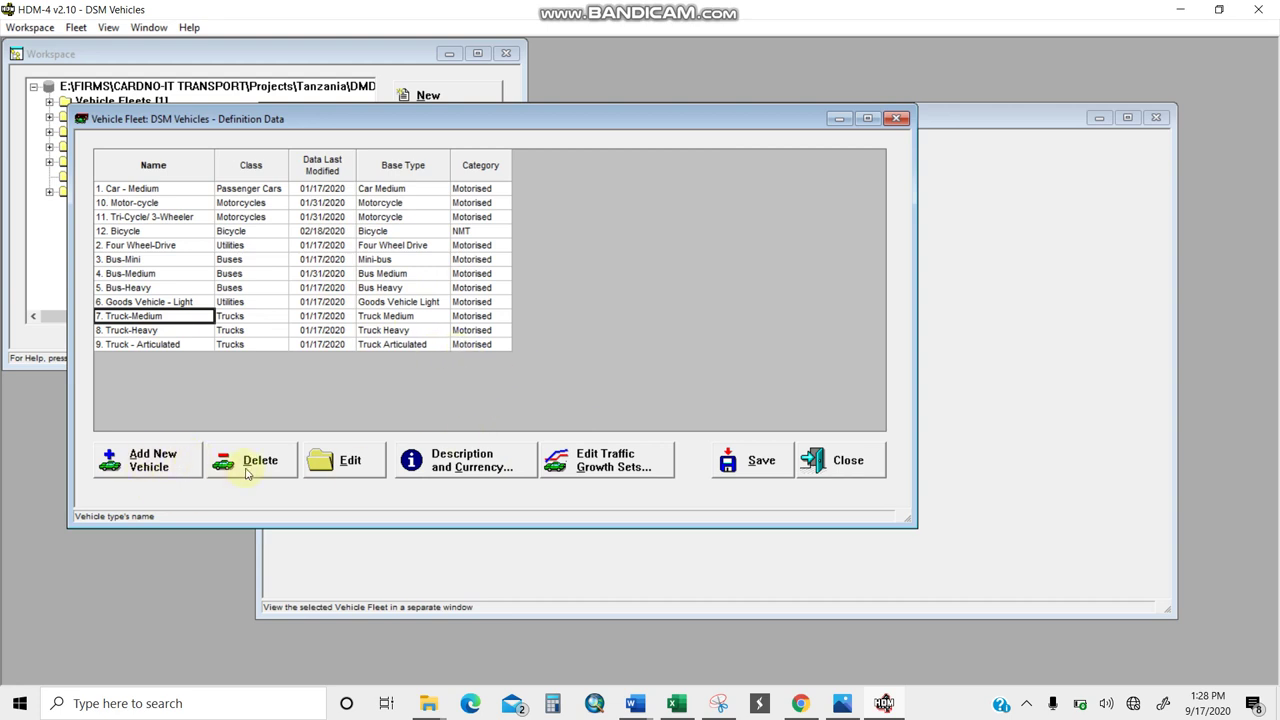
{"action": "left_click", "coordinate": [659, 467]}
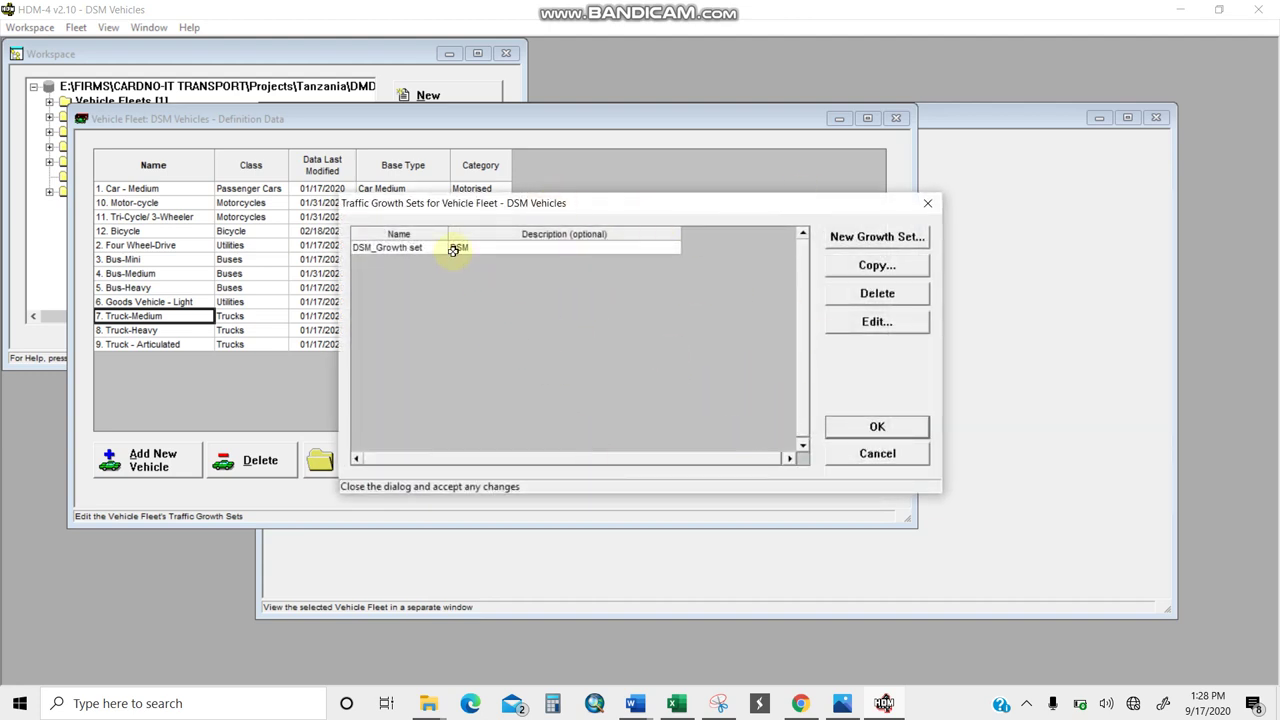
{"action": "left_click", "coordinate": [927, 203]}
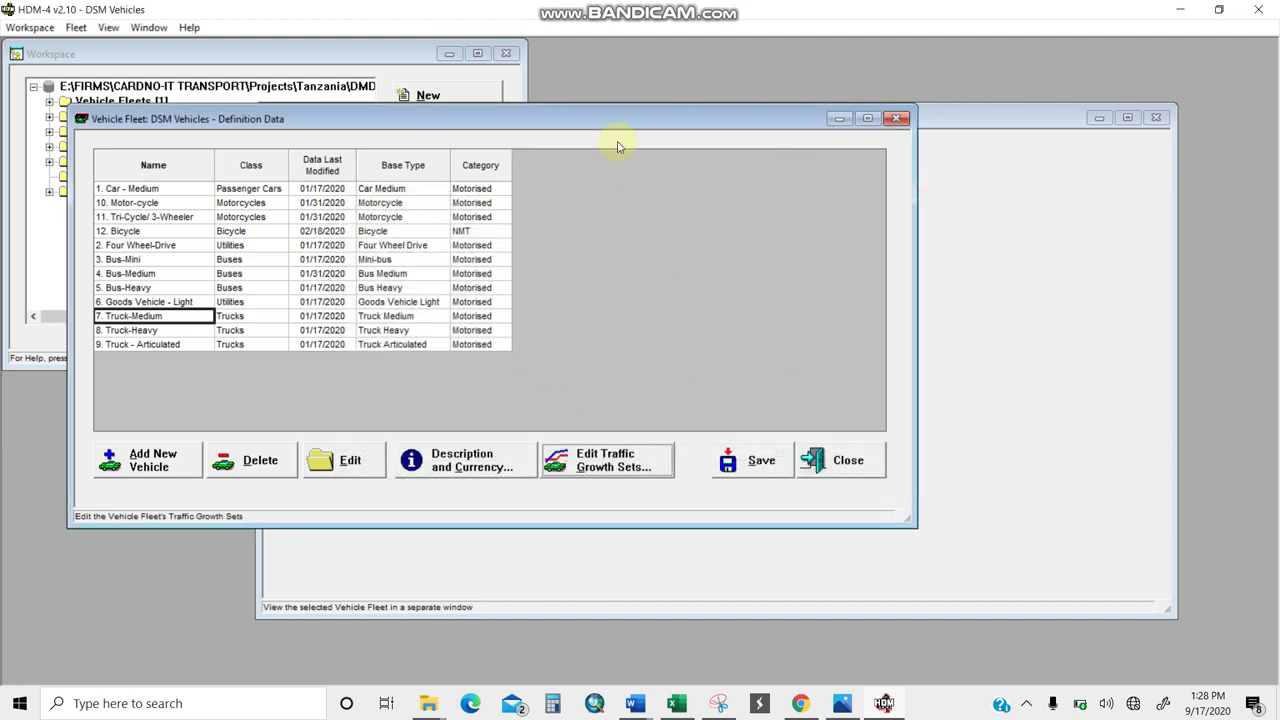
{"action": "left_click", "coordinate": [897, 119]}
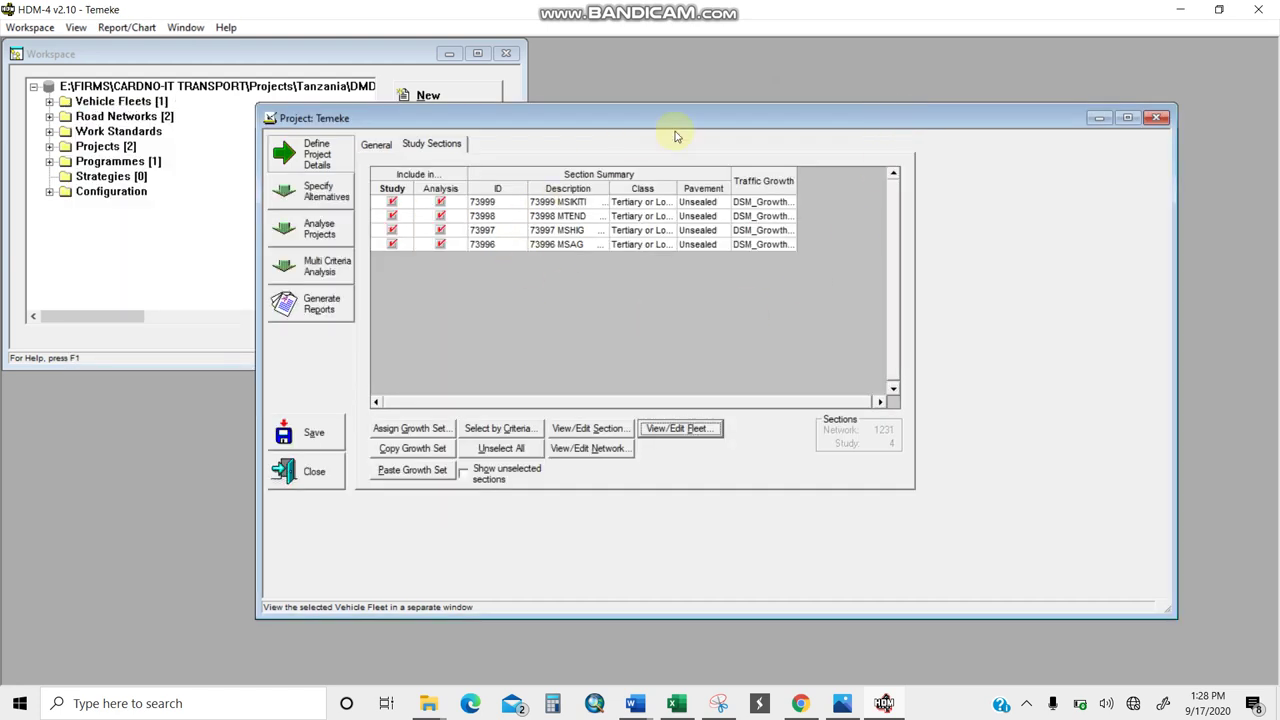
Recheck the project's general details and return to its study sections
{"action": "left_click_drag", "start_coordinate": [706, 119], "coordinate": [656, 103]}
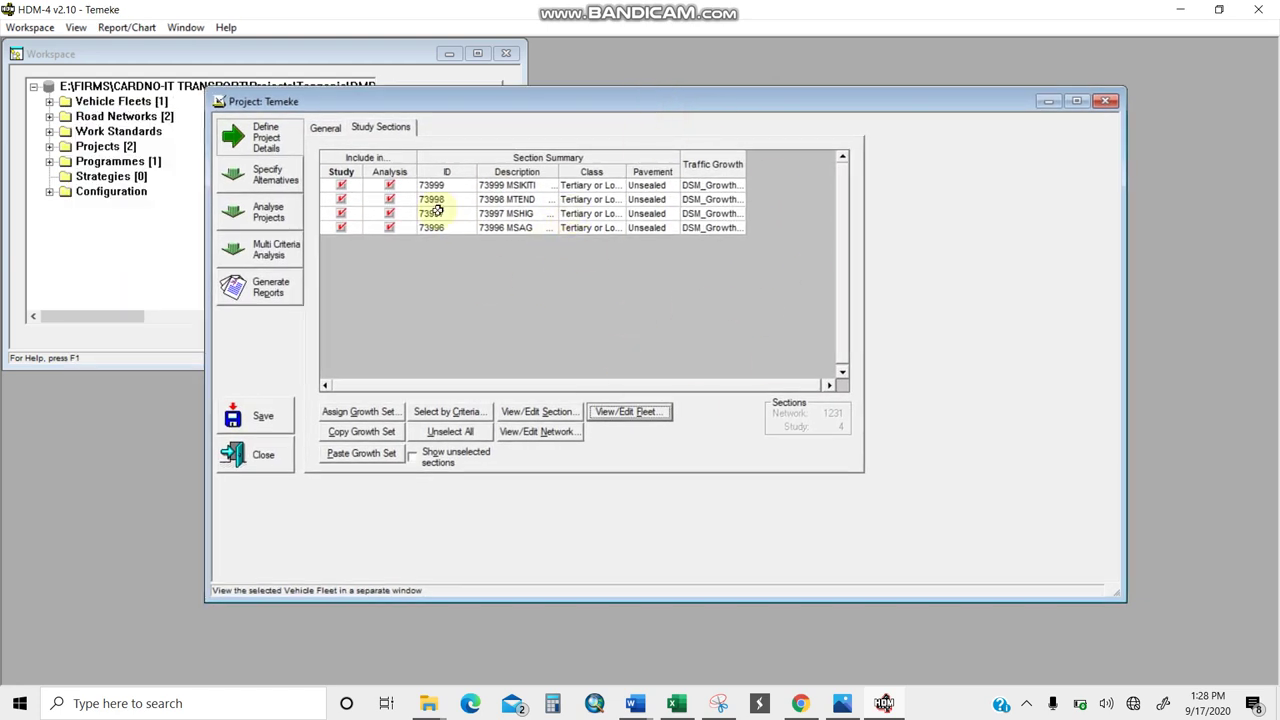
{"action": "left_click", "coordinate": [325, 128]}
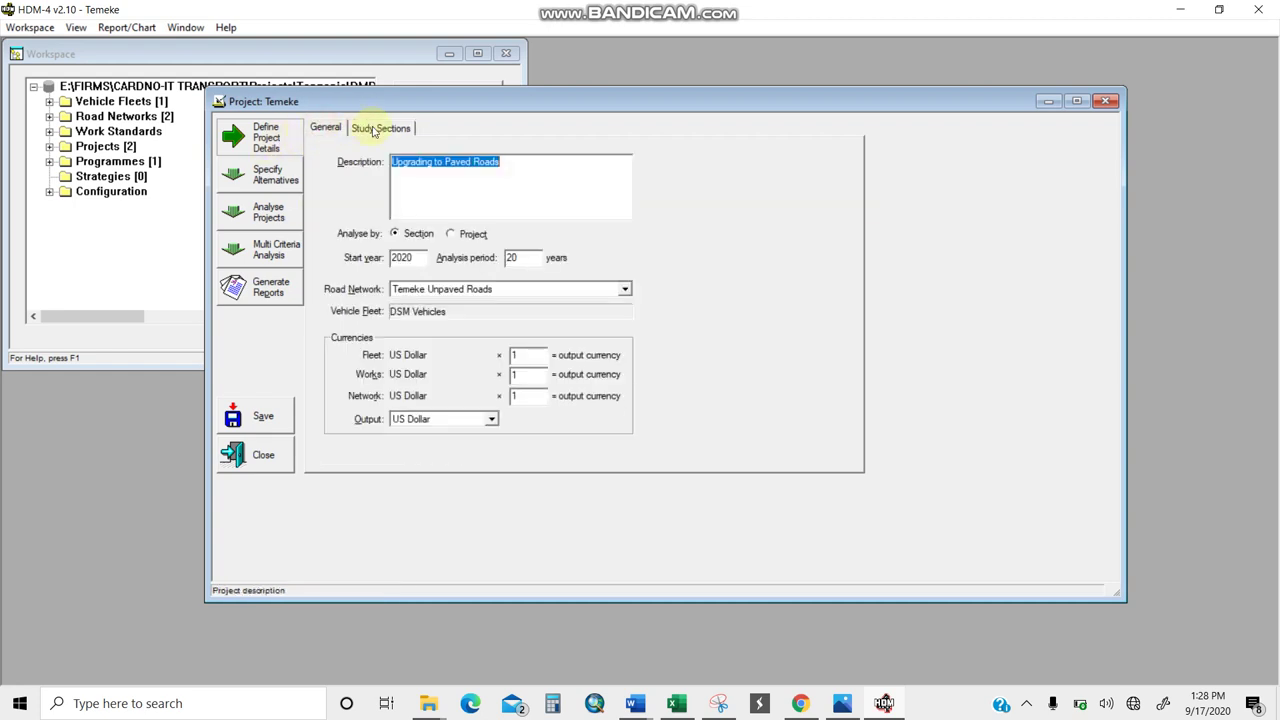
{"action": "left_click", "coordinate": [365, 127]}
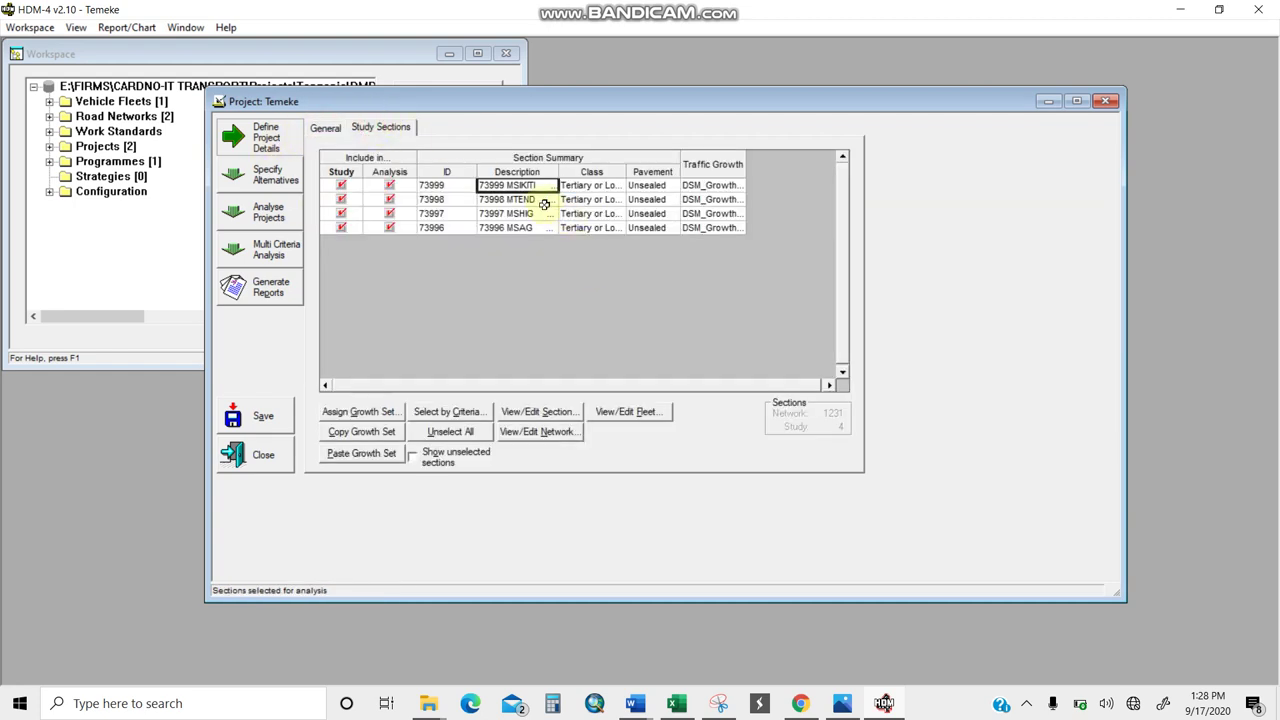
Start adding a new section alternative for section 73999 in the project's alternatives
{"action": "left_click", "coordinate": [266, 176]}
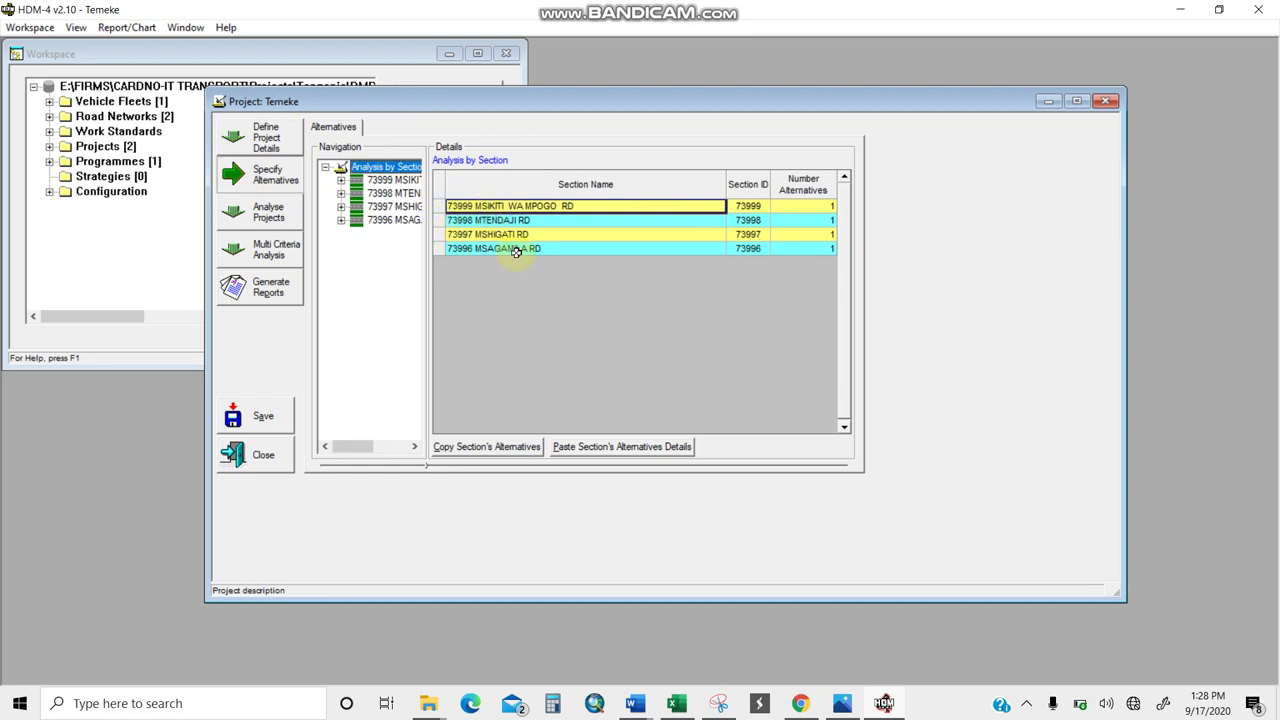
{"action": "left_click", "coordinate": [388, 180]}
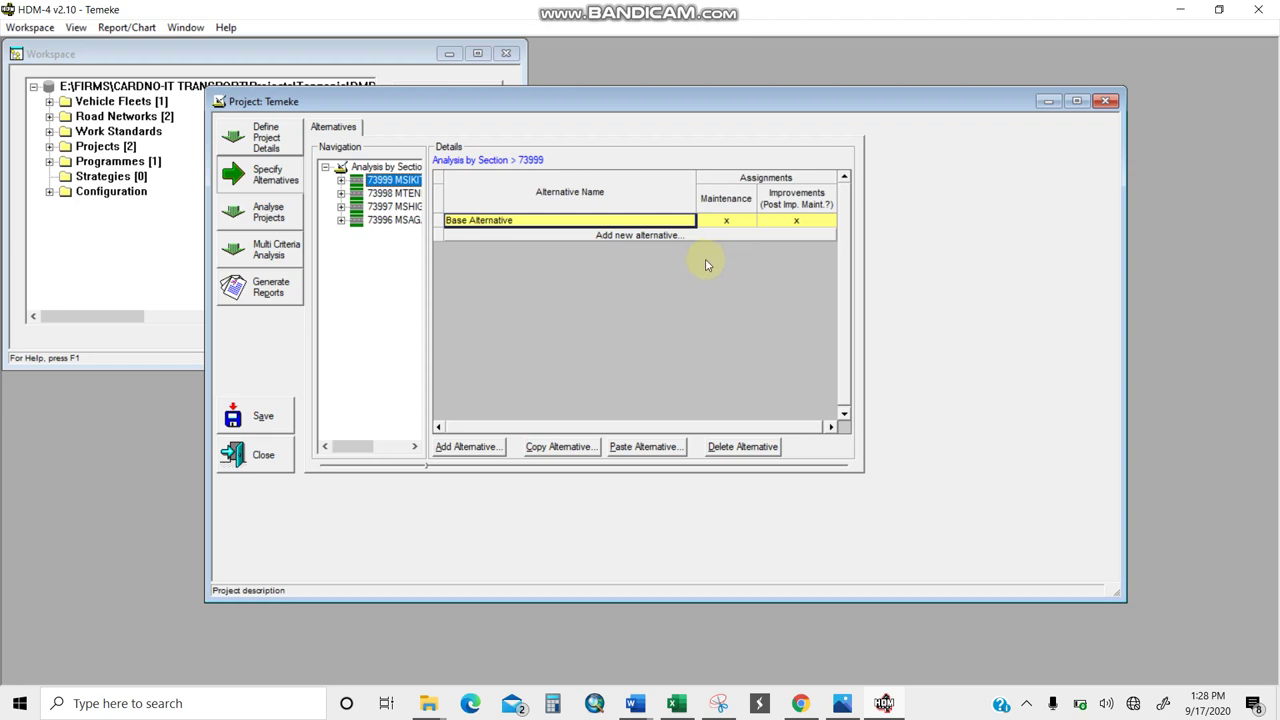
{"action": "double_click", "coordinate": [652, 236]}
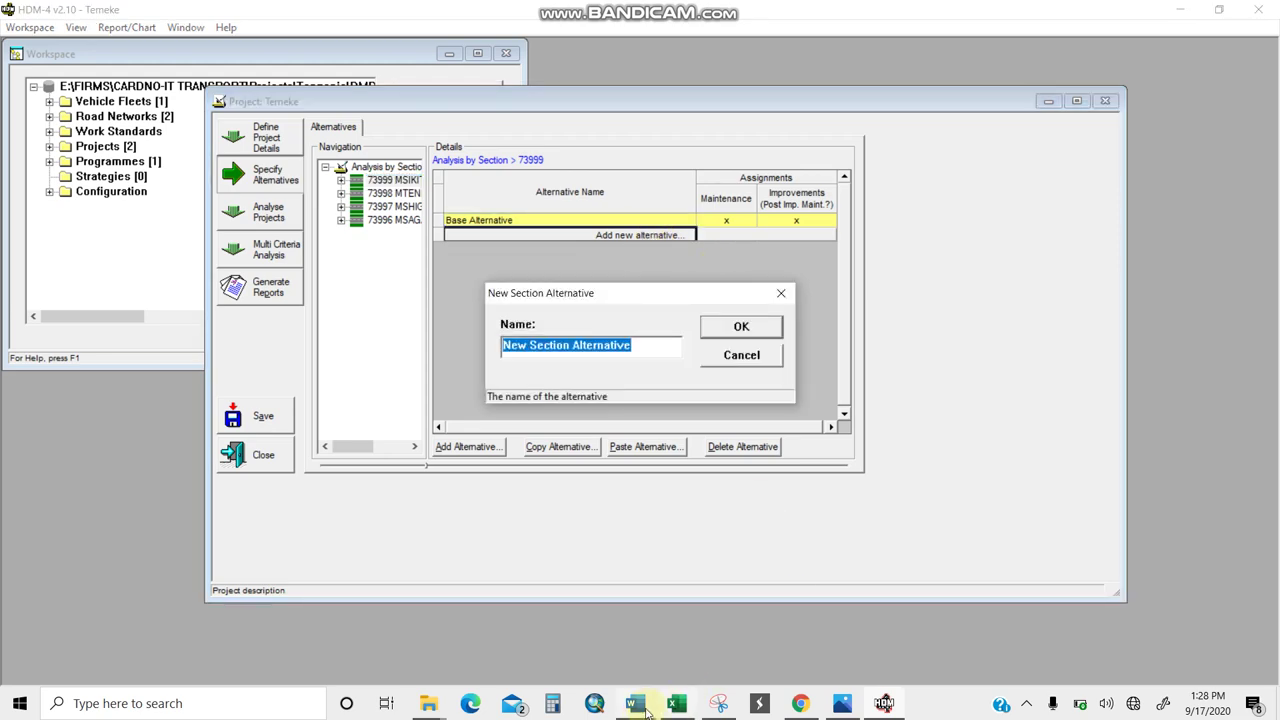
Switch to the Word document and examine the diagram of the base and upgrade alternatives with their maintenance and improvement standards
{"action": "mouse_move", "coordinate": [640, 705]}
{"action": "left_click", "coordinate": [740, 642]}
{"action": "scroll", "coordinate": [689, 263], "scroll_direction": "down", "scroll_amount": 3}
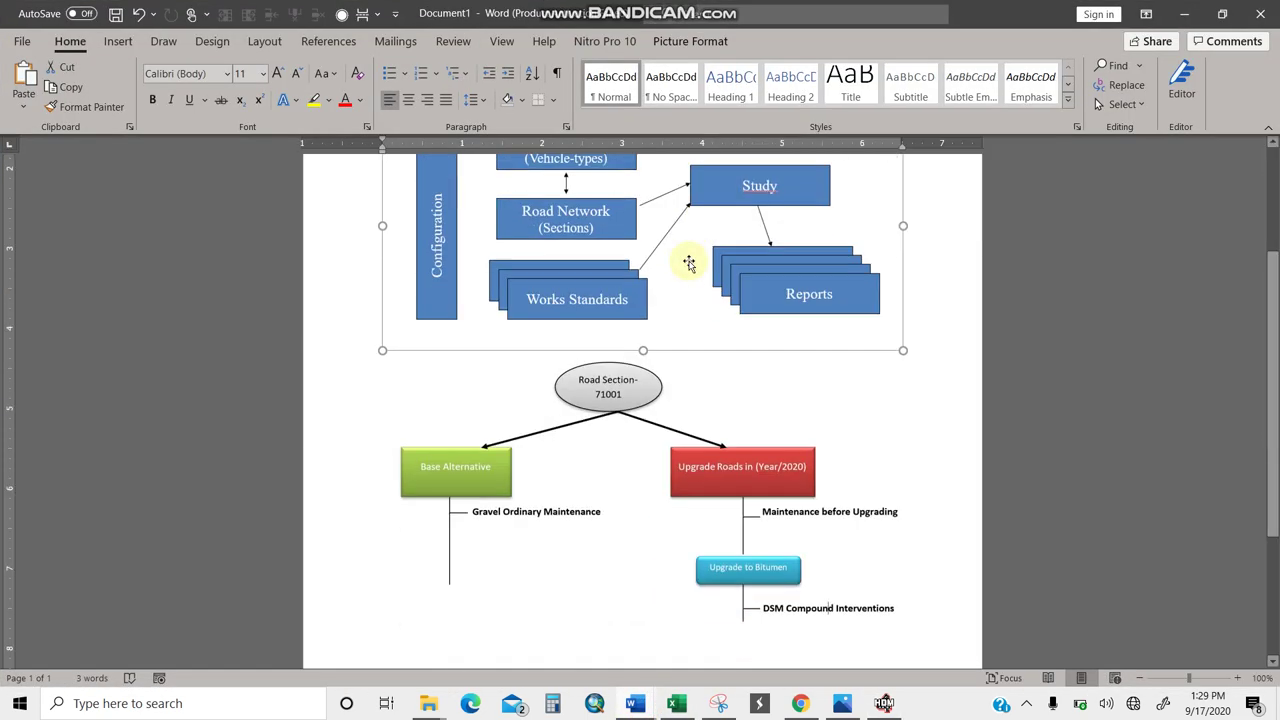
{"action": "scroll", "coordinate": [688, 260], "scroll_direction": "down", "scroll_amount": 3}
{"action": "left_click", "coordinate": [603, 210]}
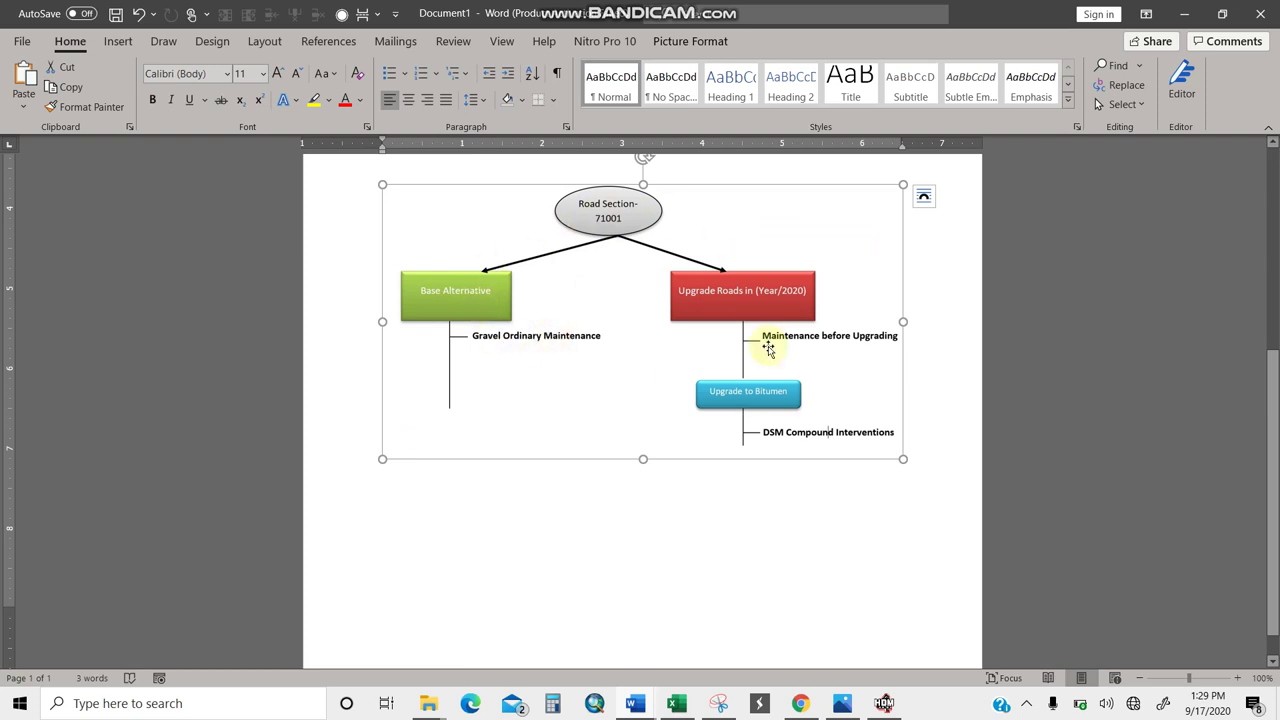
{"action": "left_click", "coordinate": [884, 703]}
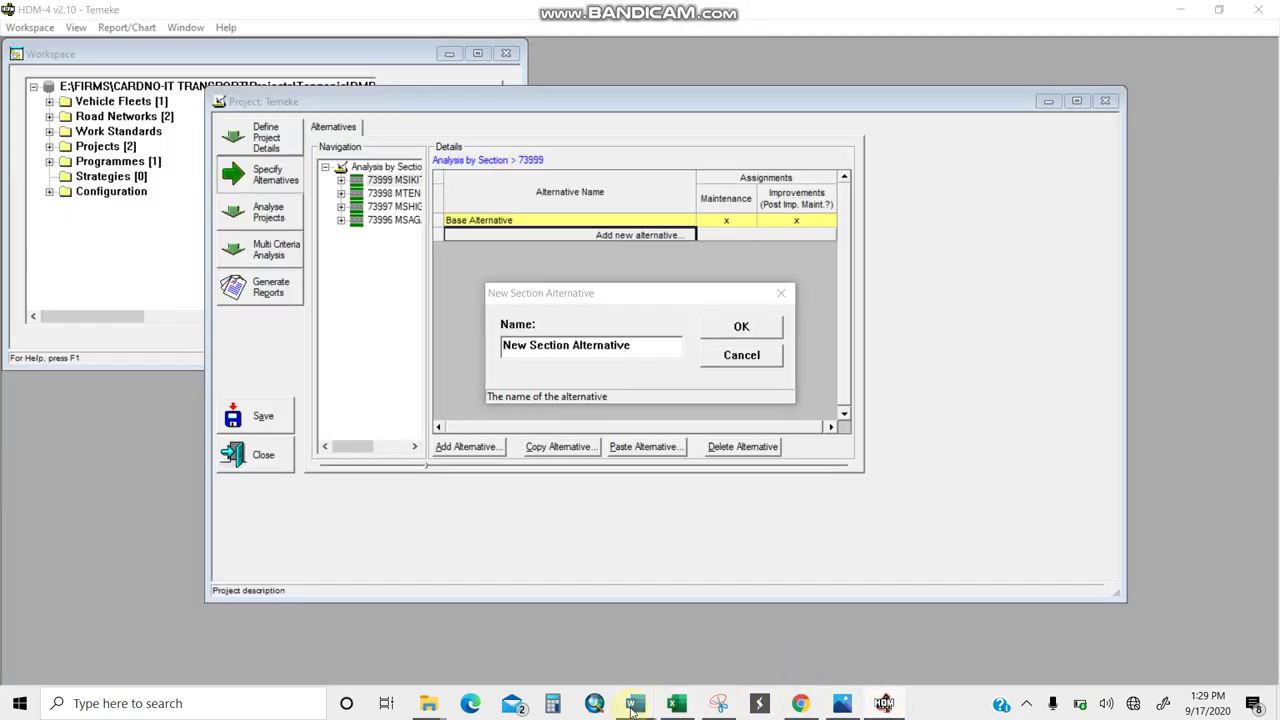
{"action": "mouse_move", "coordinate": [633, 703]}
{"action": "left_click", "coordinate": [735, 635]}
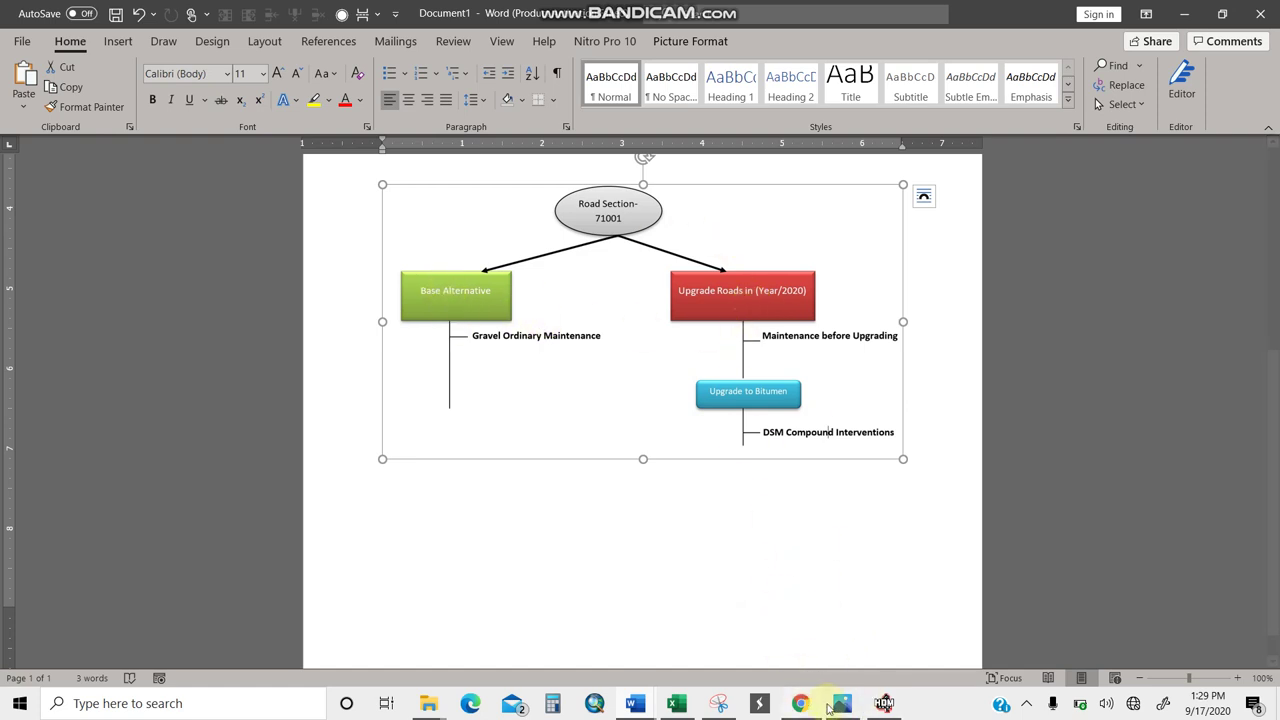
Switch back to HDM-4 and create the new alternative for section 73999 with the name "Upgrade Road in 2020"
{"action": "left_click", "coordinate": [885, 708]}
{"action": "key", "text": "BackSpace"}
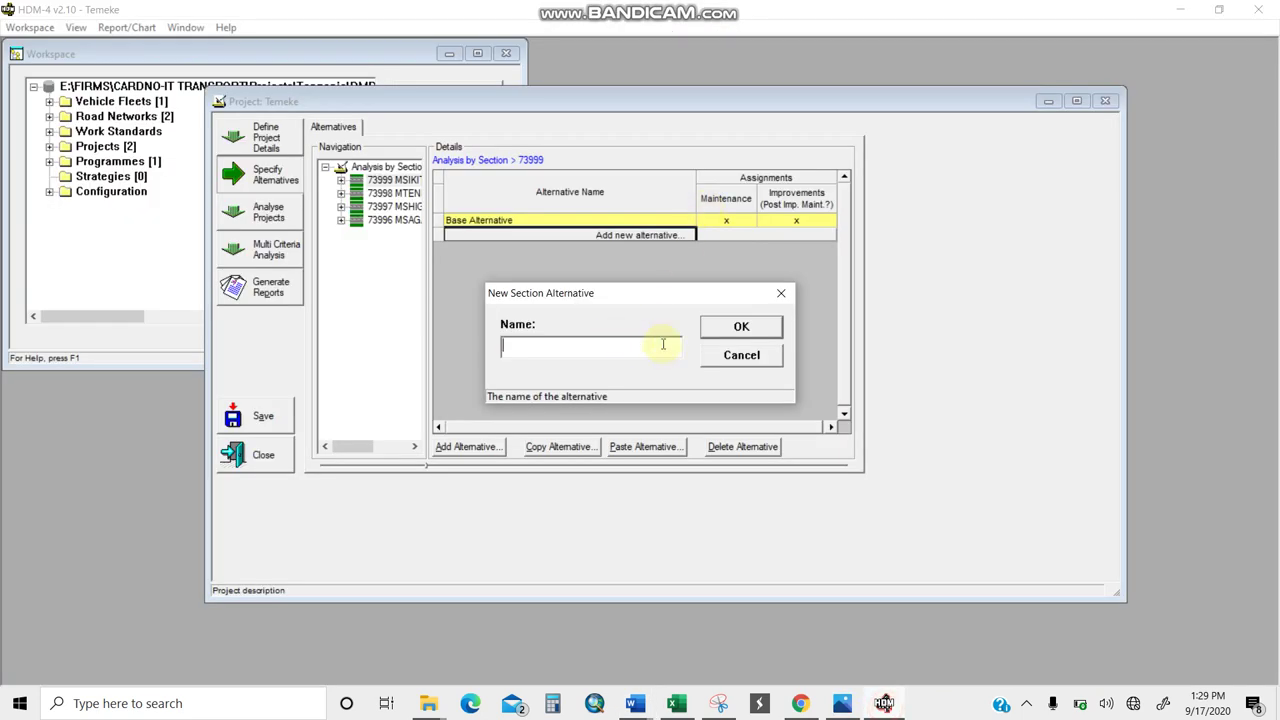
{"action": "type", "text": "Upgrade Road in 2020"}
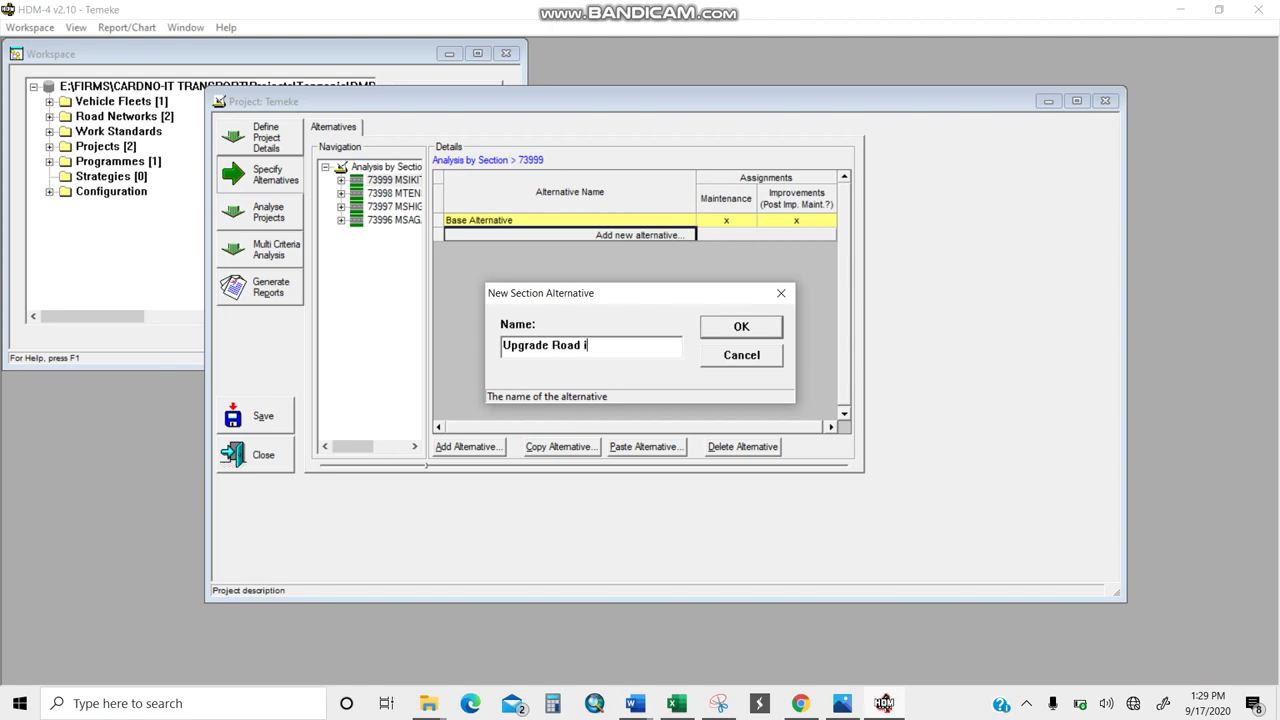
{"action": "left_click", "coordinate": [741, 327]}
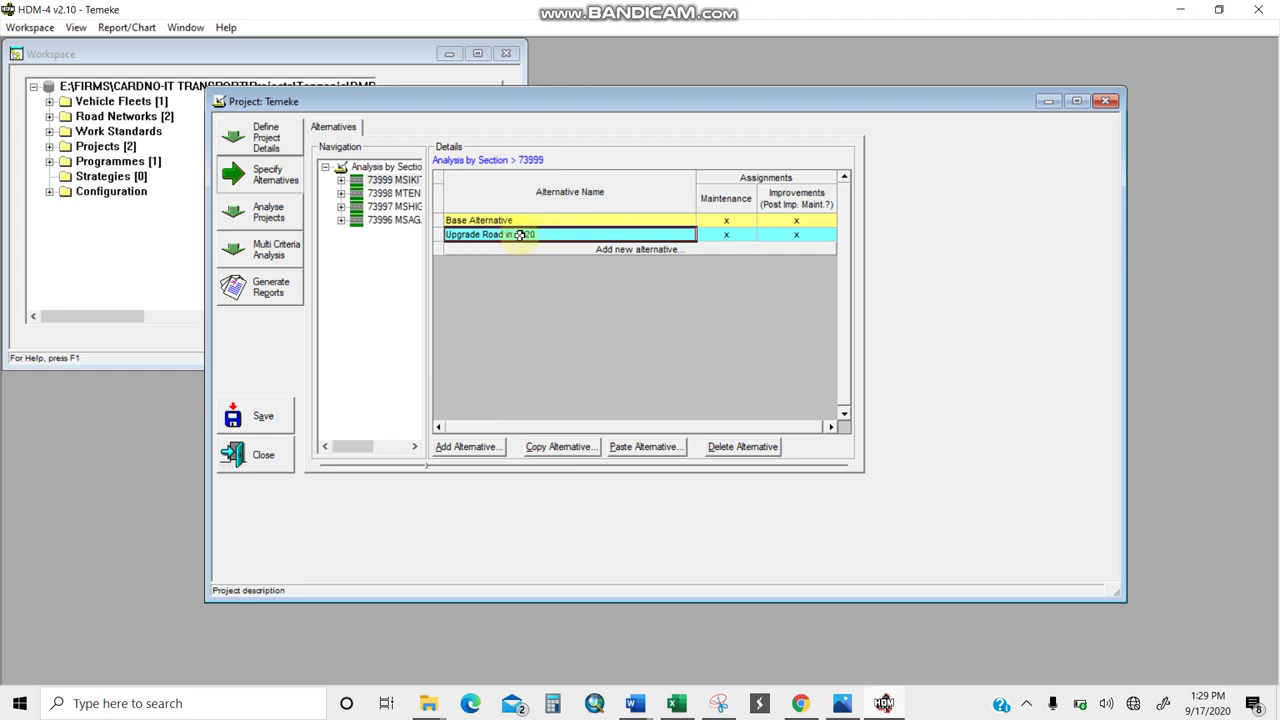
Try to copy the Upgrade Road in 2020 alternative from section 73999 to section 73998
{"action": "left_click", "coordinate": [559, 447]}
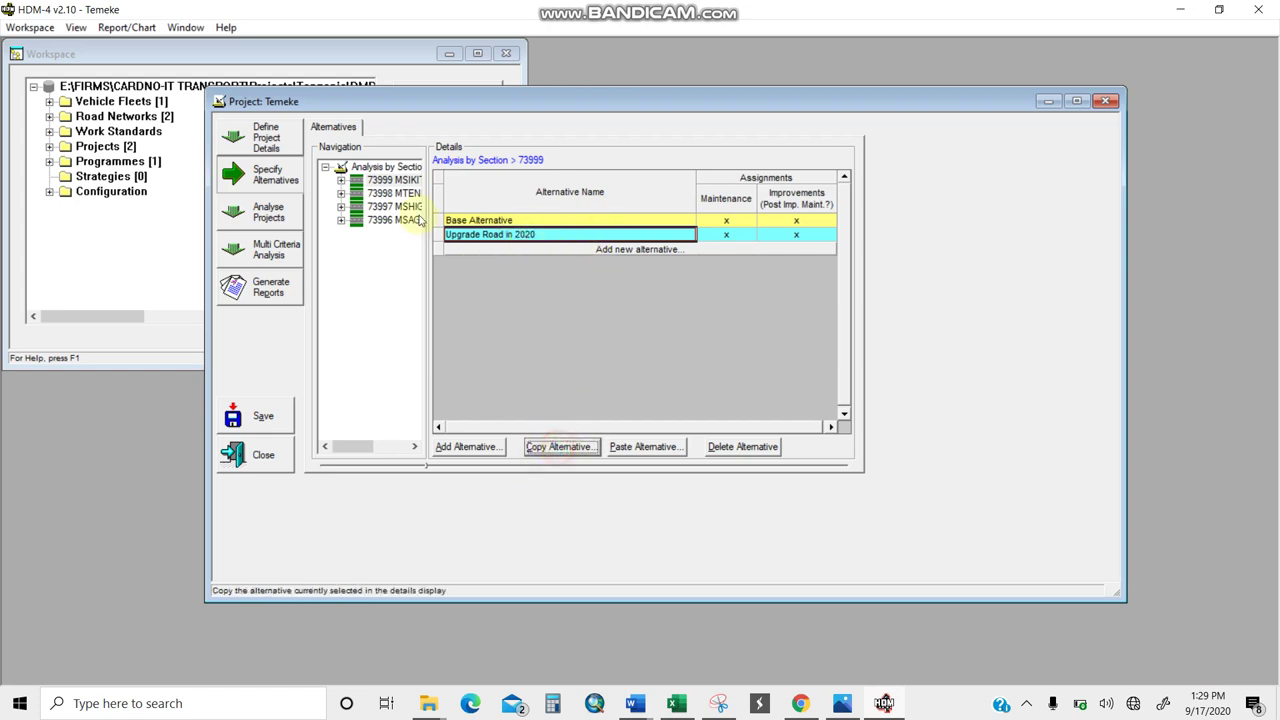
{"action": "left_click", "coordinate": [367, 195]}
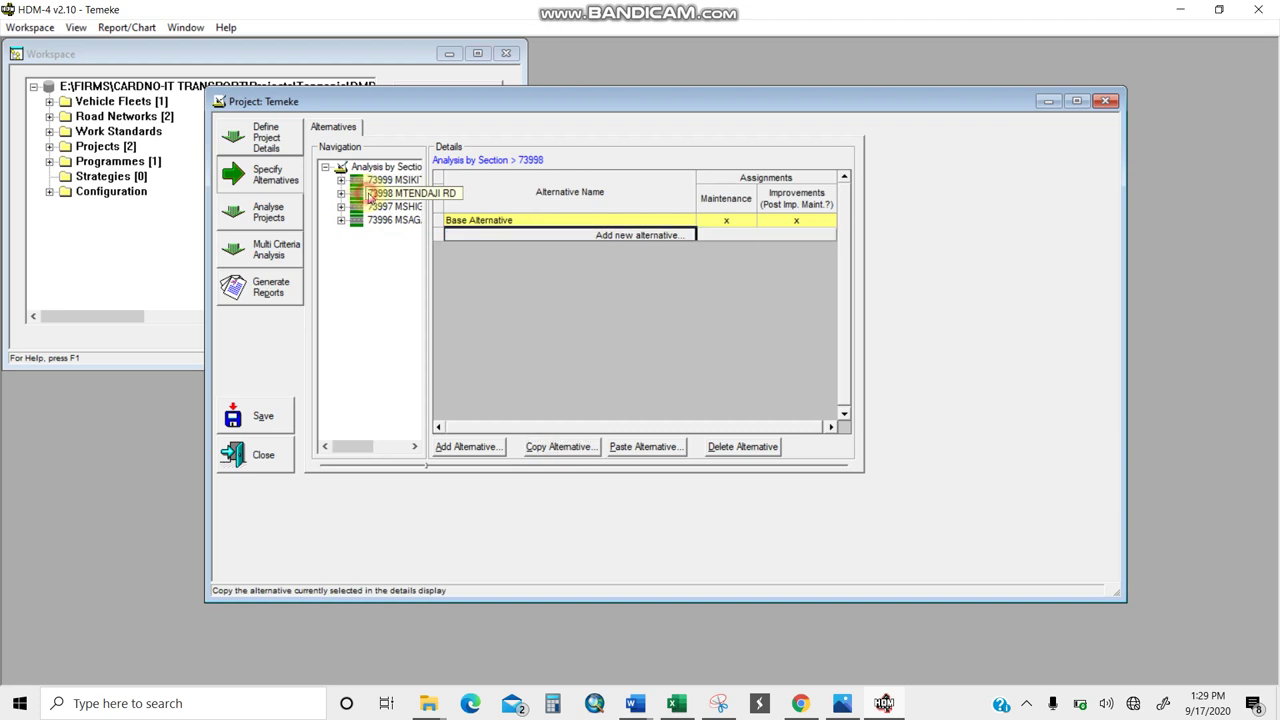
{"action": "left_click", "coordinate": [625, 447]}
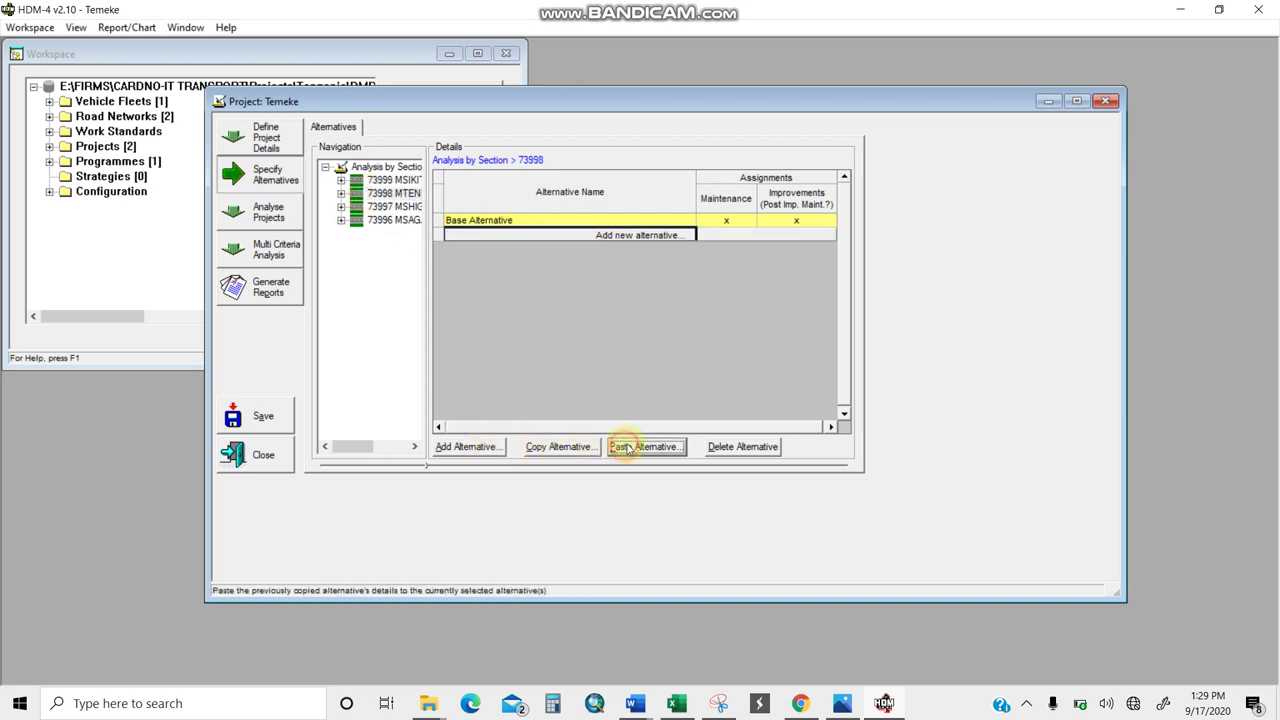
Add a new alternative named "Upgrade Road in 2020" to section 73998, copying the name for reuse
{"action": "left_click", "coordinate": [356, 193]}
{"action": "left_click", "coordinate": [341, 193]}
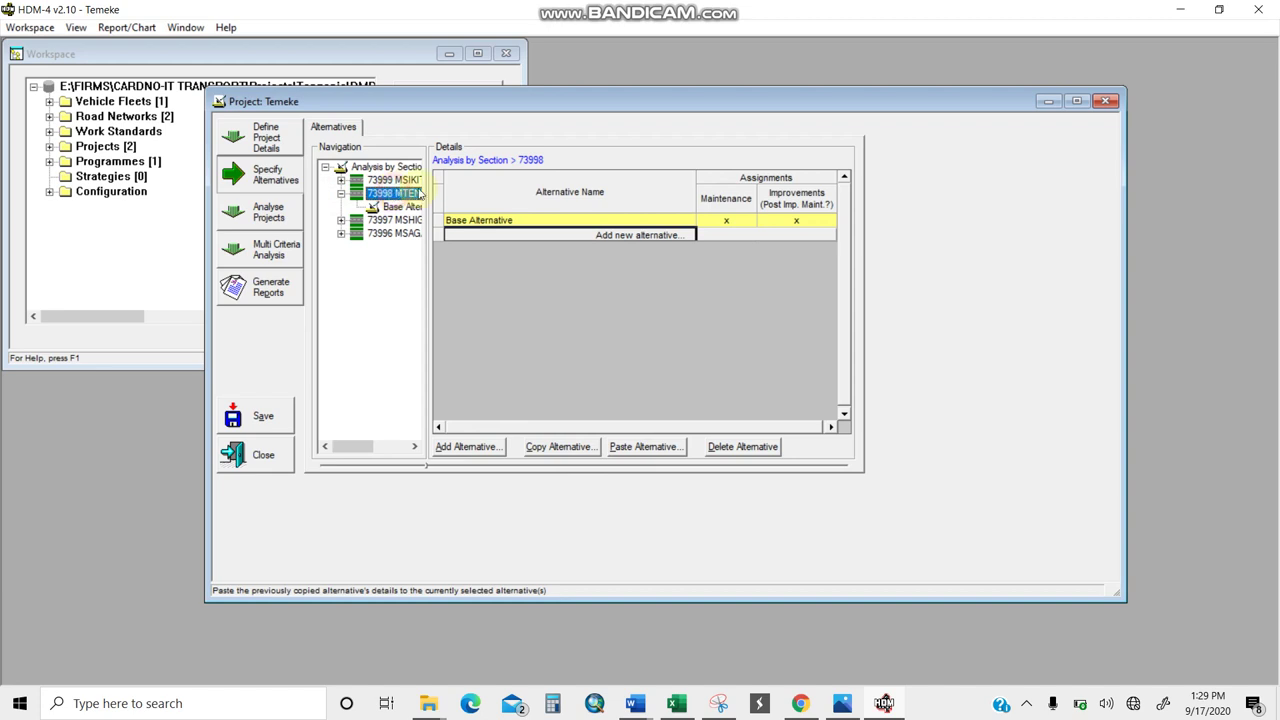
{"action": "left_click", "coordinate": [610, 237]}
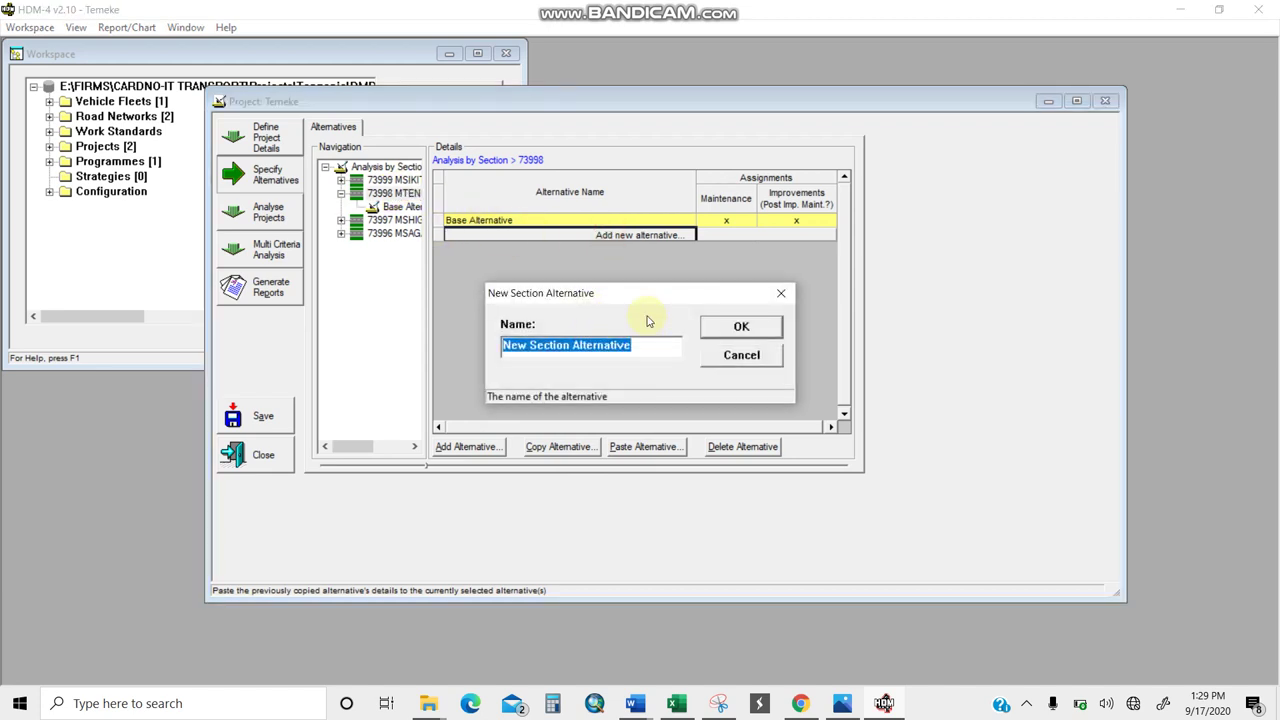
{"action": "key", "text": "BackSpace"}
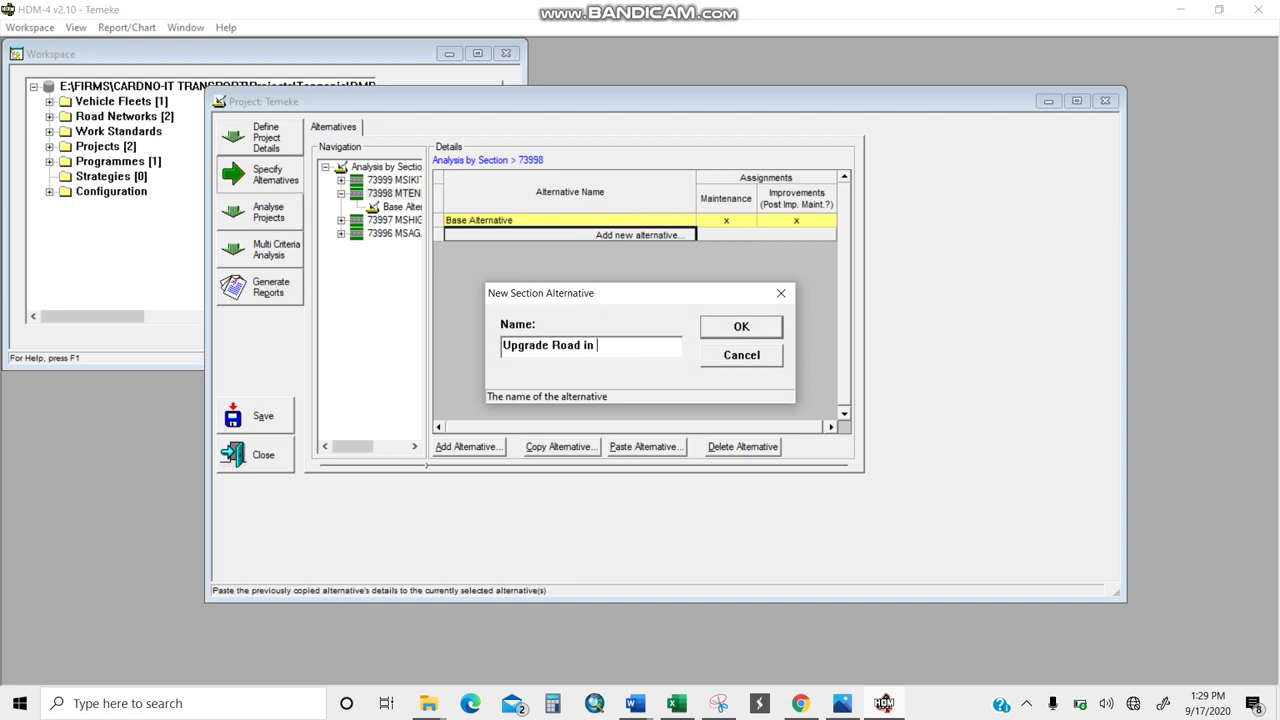
{"action": "left_click_drag", "start_coordinate": [625, 345], "coordinate": [370, 320]}
{"action": "key", "text": "ctrl+c"}
{"action": "left_click", "coordinate": [742, 326]}
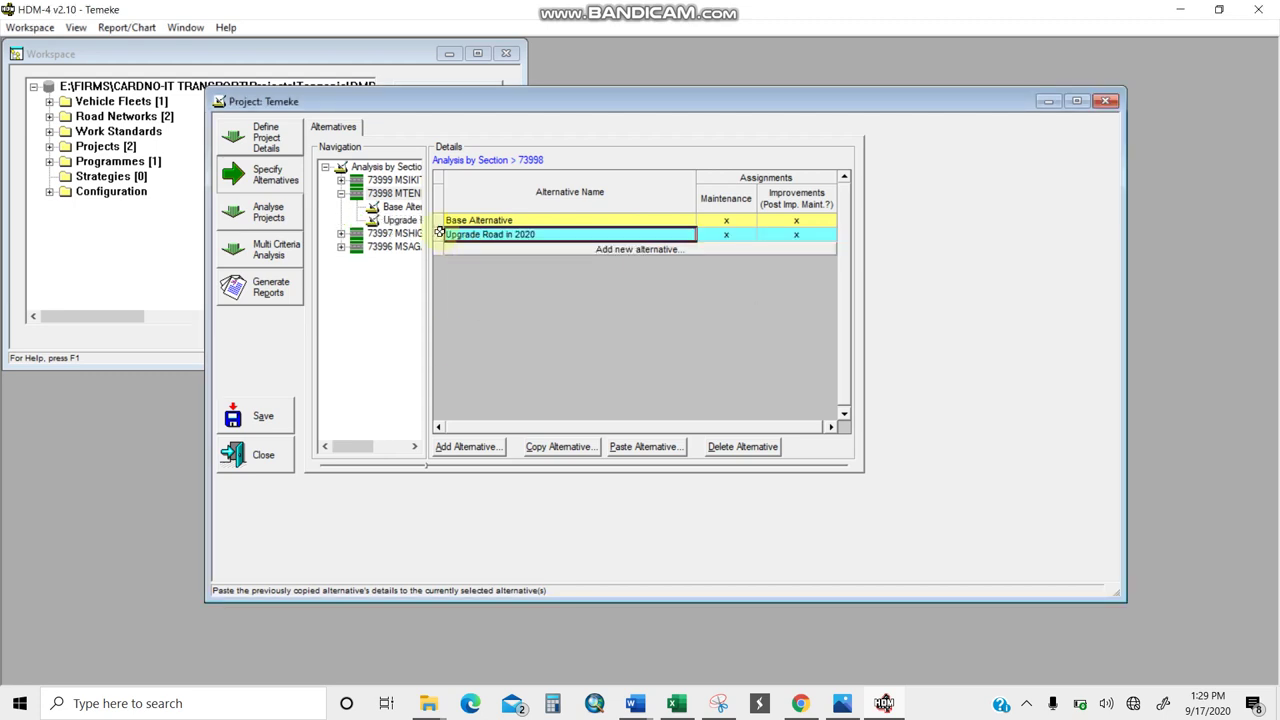
Add a new alternative to section 73997 using the copied name "Upgrade Road in 2020"
{"action": "left_click", "coordinate": [390, 233]}
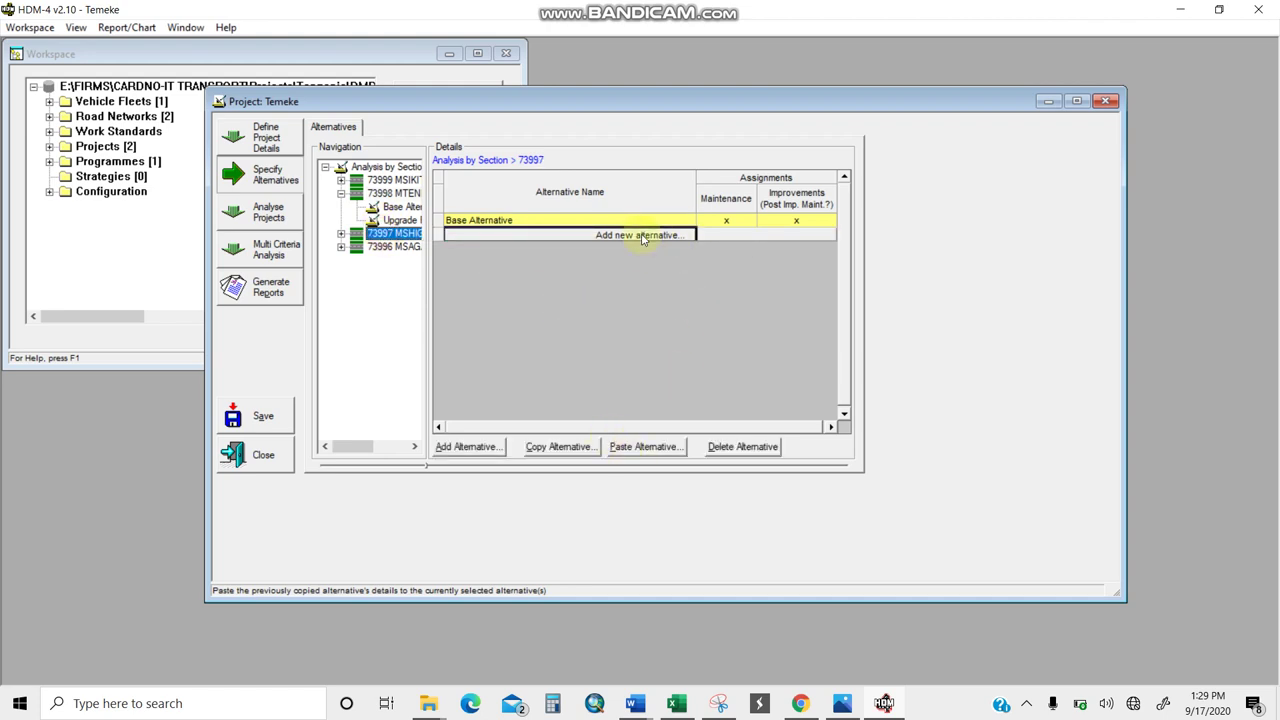
{"action": "left_click", "coordinate": [636, 235]}
{"action": "key", "text": "ctrl+v"}
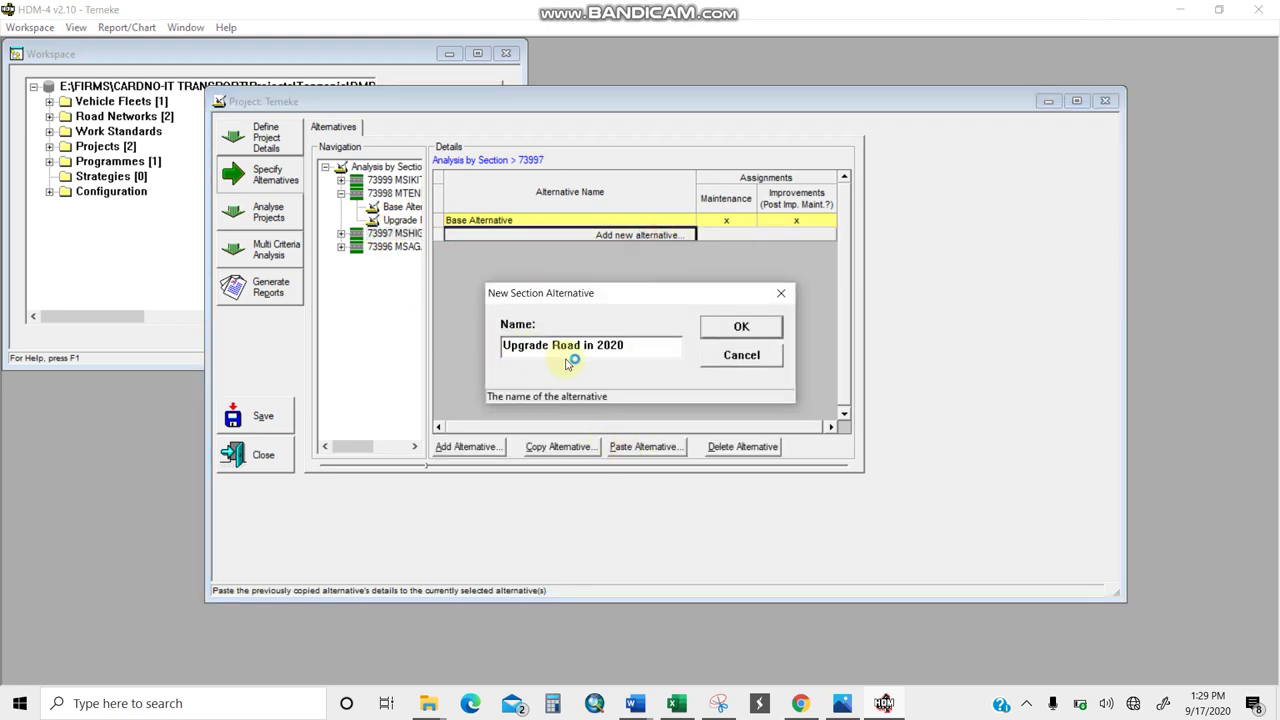
{"action": "left_click", "coordinate": [741, 326]}
Add a new alternative to section 73996 using the copied name "Upgrade Road in 2020"
{"action": "left_click", "coordinate": [376, 248]}
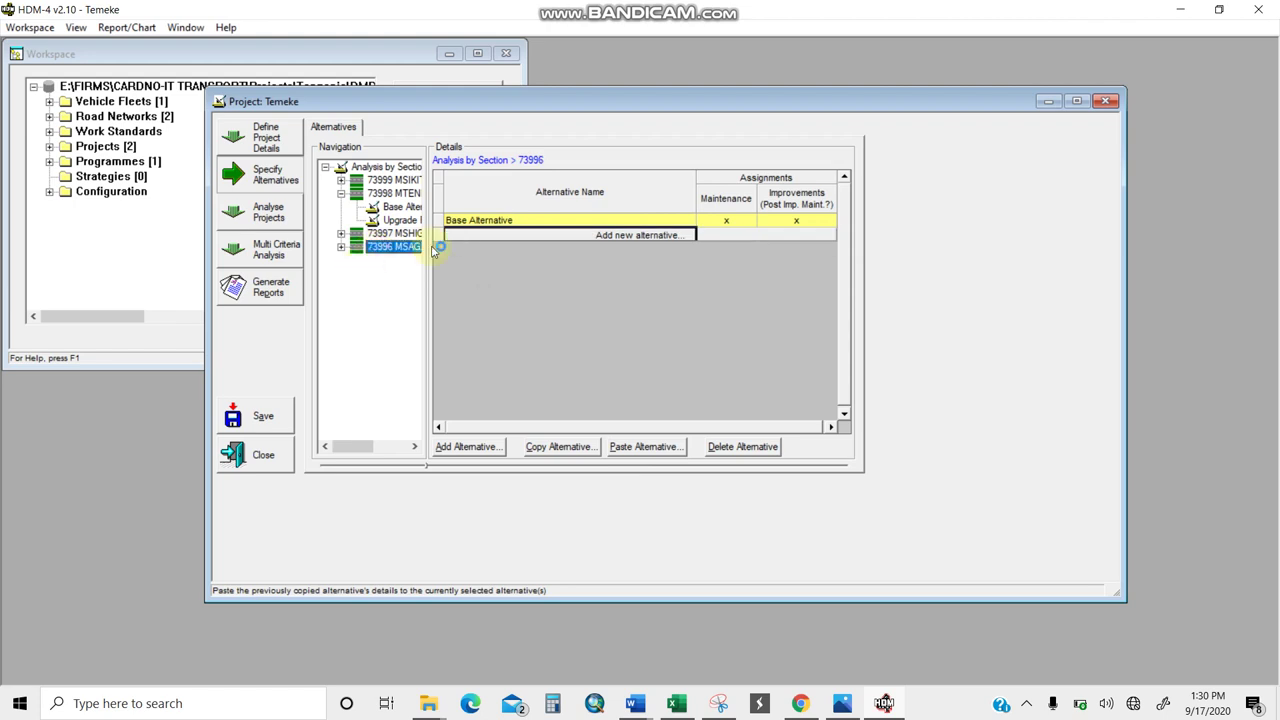
{"action": "left_click", "coordinate": [636, 235]}
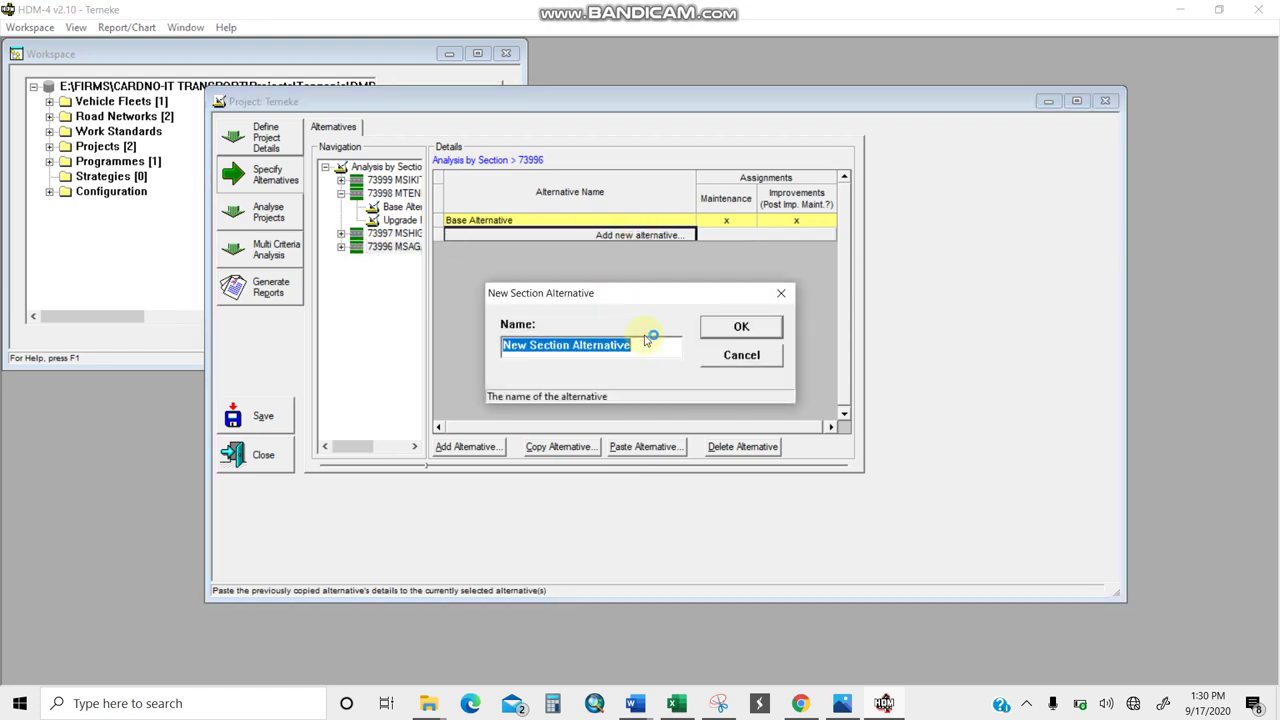
{"action": "key", "text": "ctrl+v"}
{"action": "left_click", "coordinate": [757, 326]}
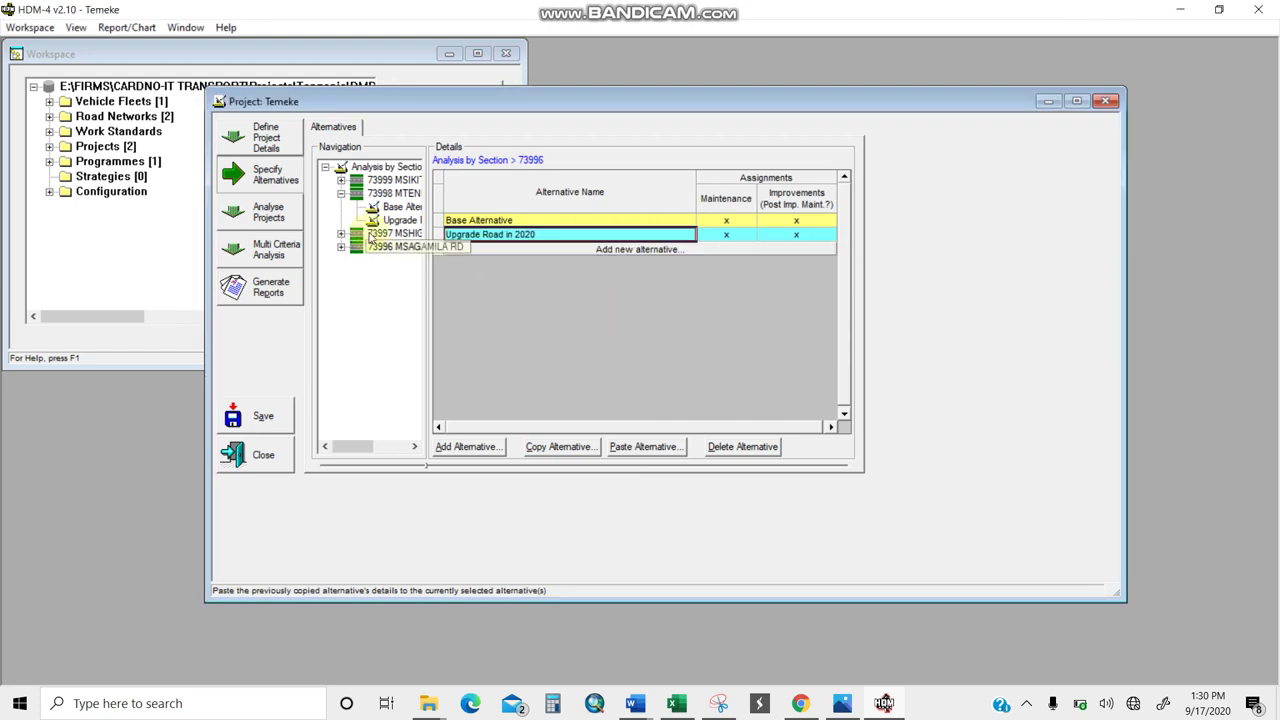
Expand the sections' alternatives and assign the Gravel Ordinary Maintenance standard, effective from 2020, to the base alternative of section 73999
{"action": "left_click", "coordinate": [341, 233]}
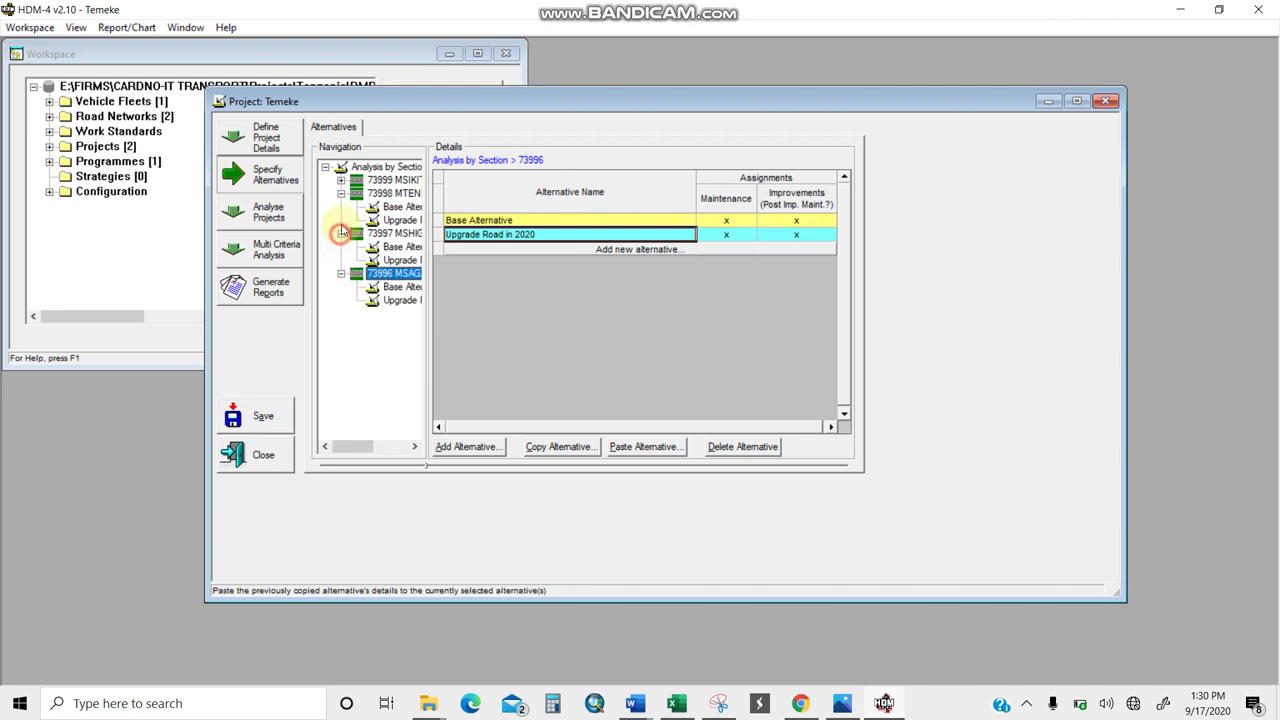
{"action": "left_click", "coordinate": [341, 181]}
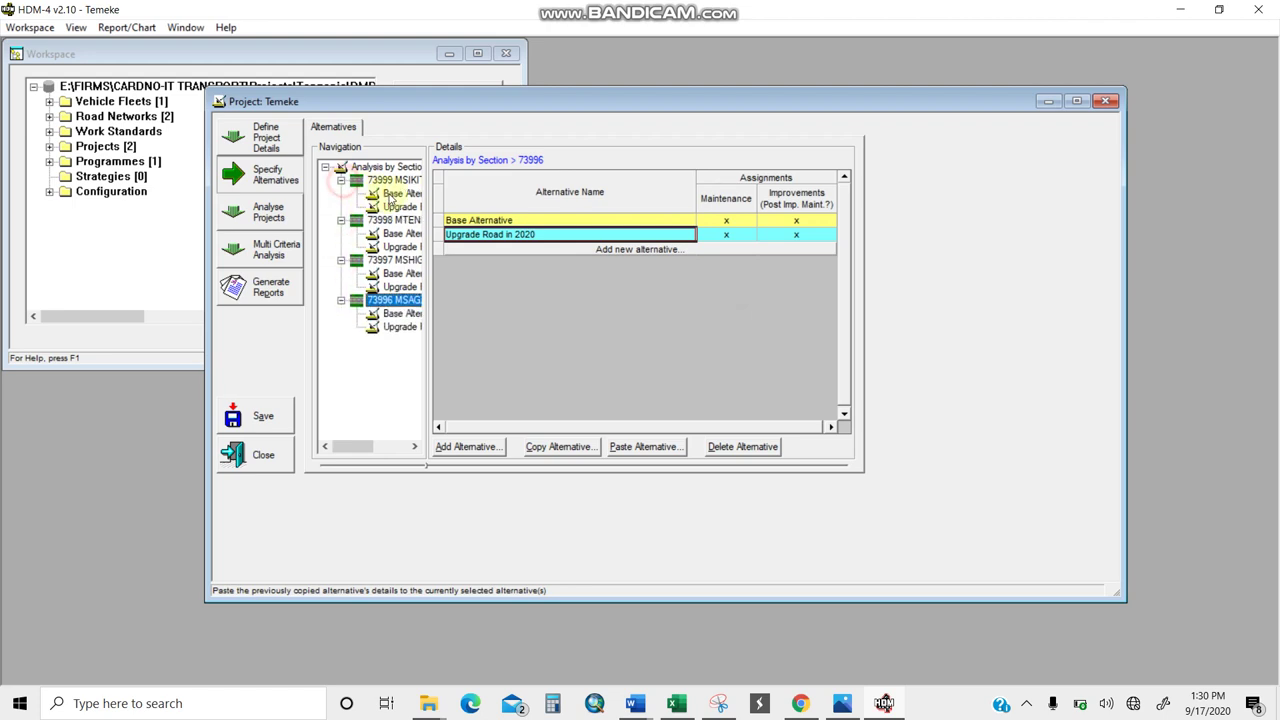
{"action": "left_click", "coordinate": [402, 194]}
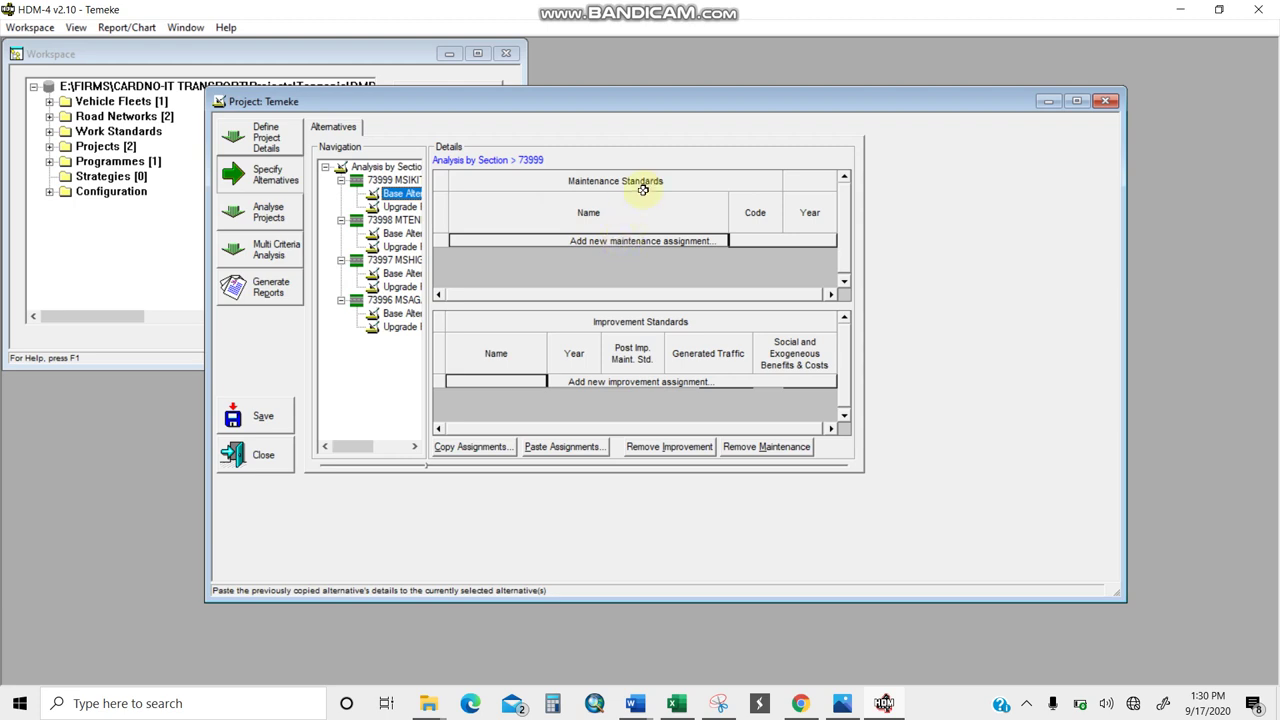
{"action": "double_click", "coordinate": [650, 245]}
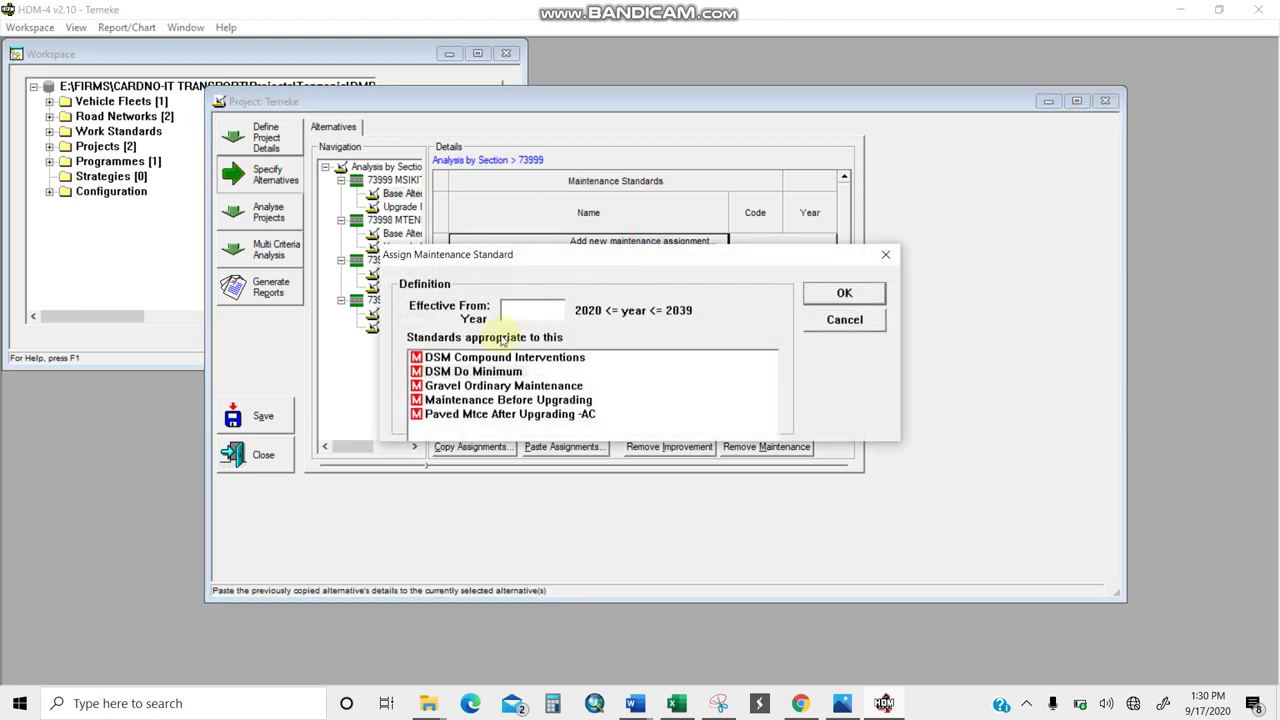
{"action": "left_click", "coordinate": [530, 385]}
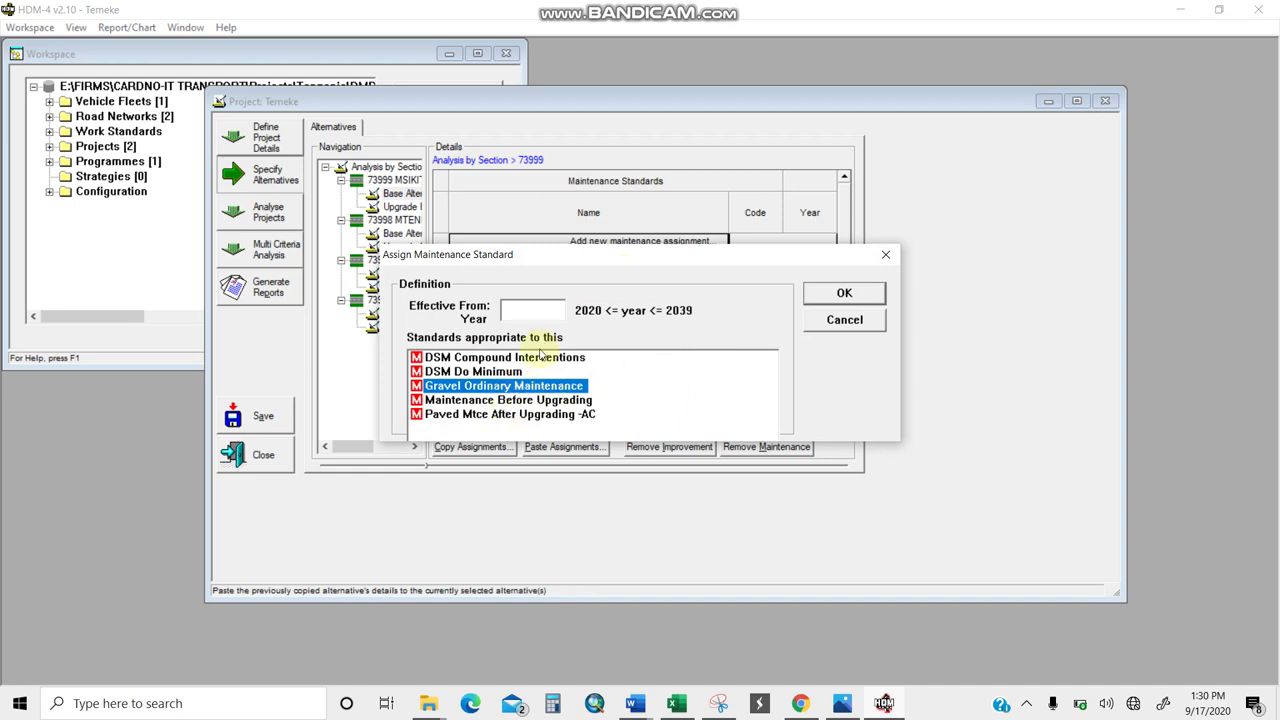
{"action": "left_click", "coordinate": [537, 313]}
{"action": "type", "text": "2020"}
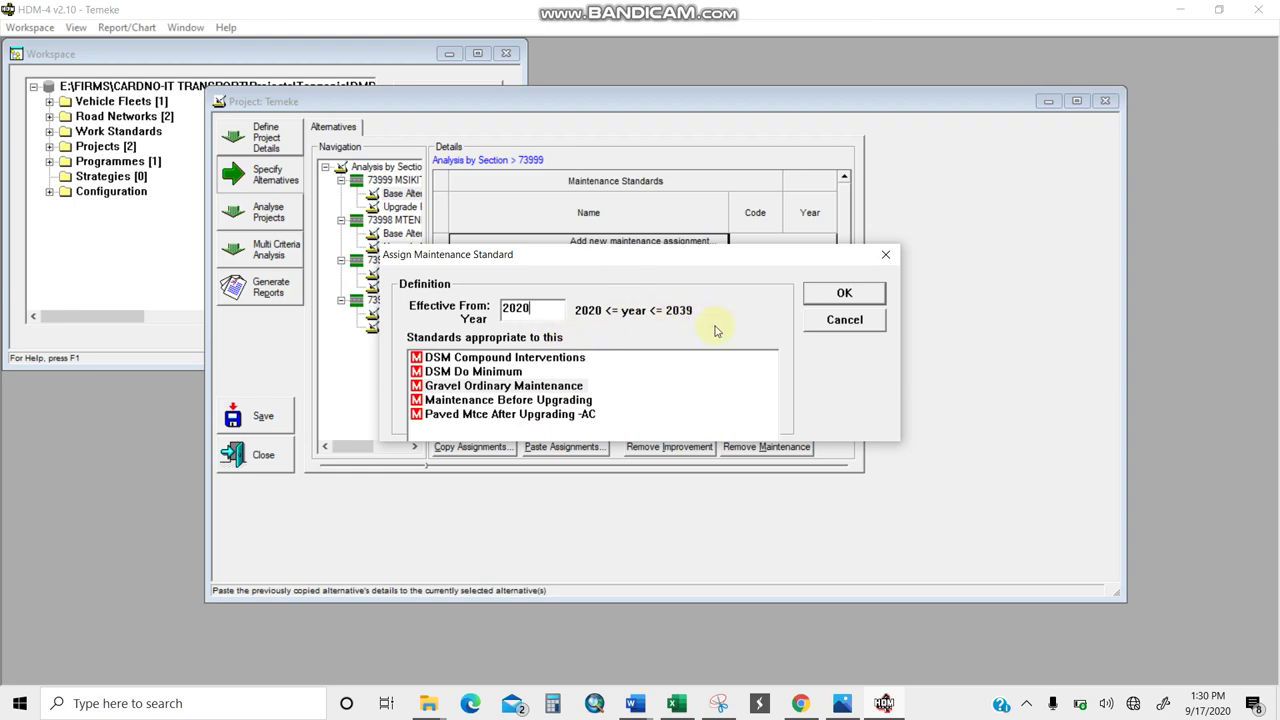
{"action": "left_click", "coordinate": [838, 296]}
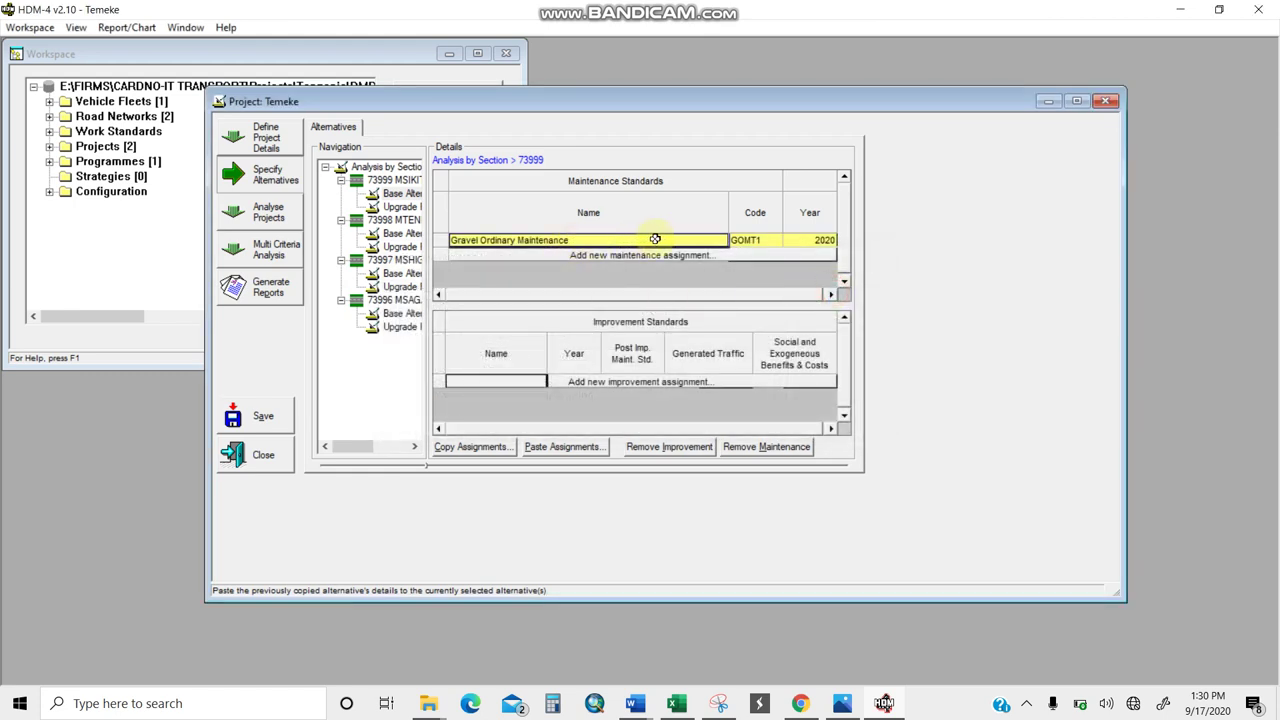
Review the work items of the 2020 maintenance standard assigned to section 73999's base alternative
{"action": "left_click", "coordinate": [390, 206]}
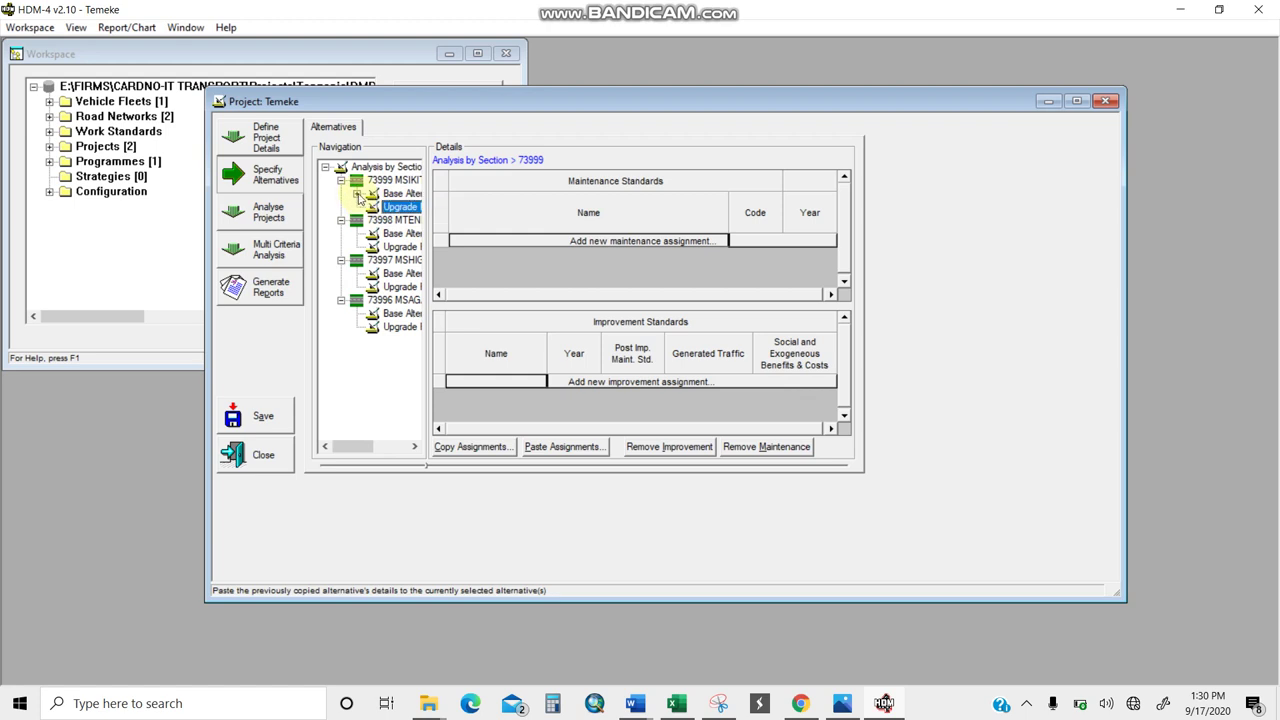
{"action": "left_click", "coordinate": [358, 194]}
{"action": "left_click", "coordinate": [406, 206]}
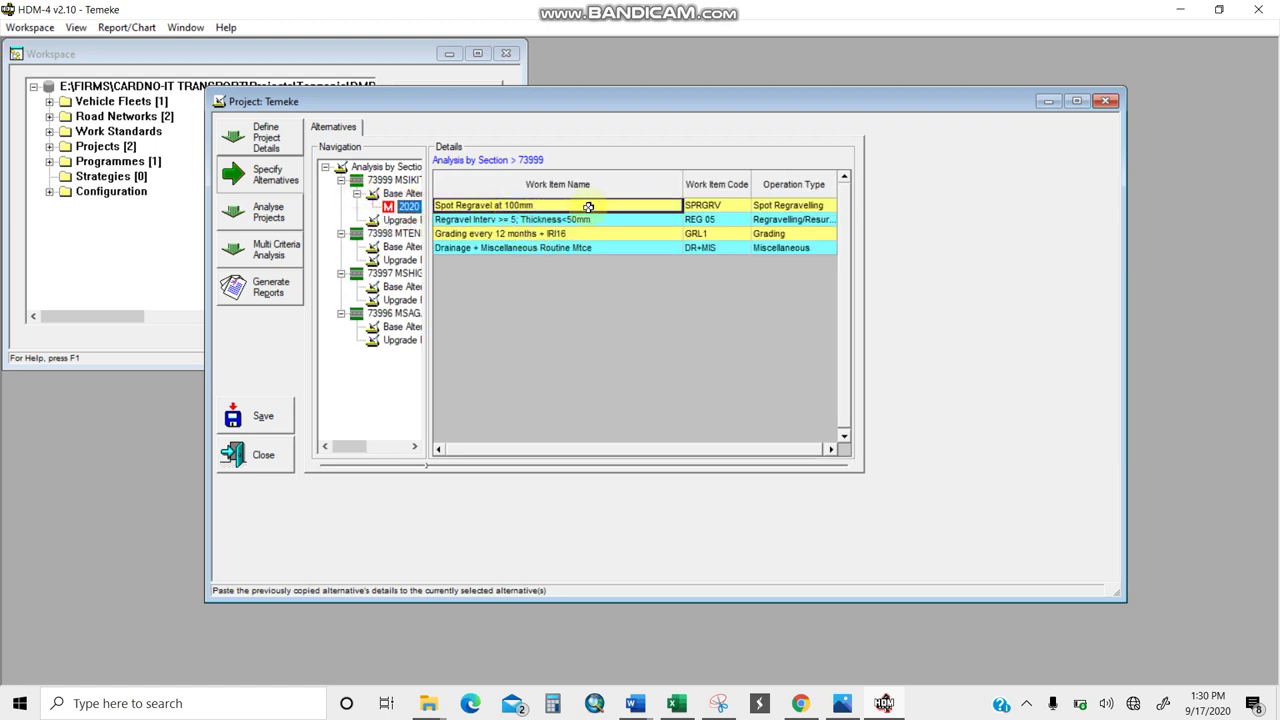
{"action": "left_click", "coordinate": [520, 220]}
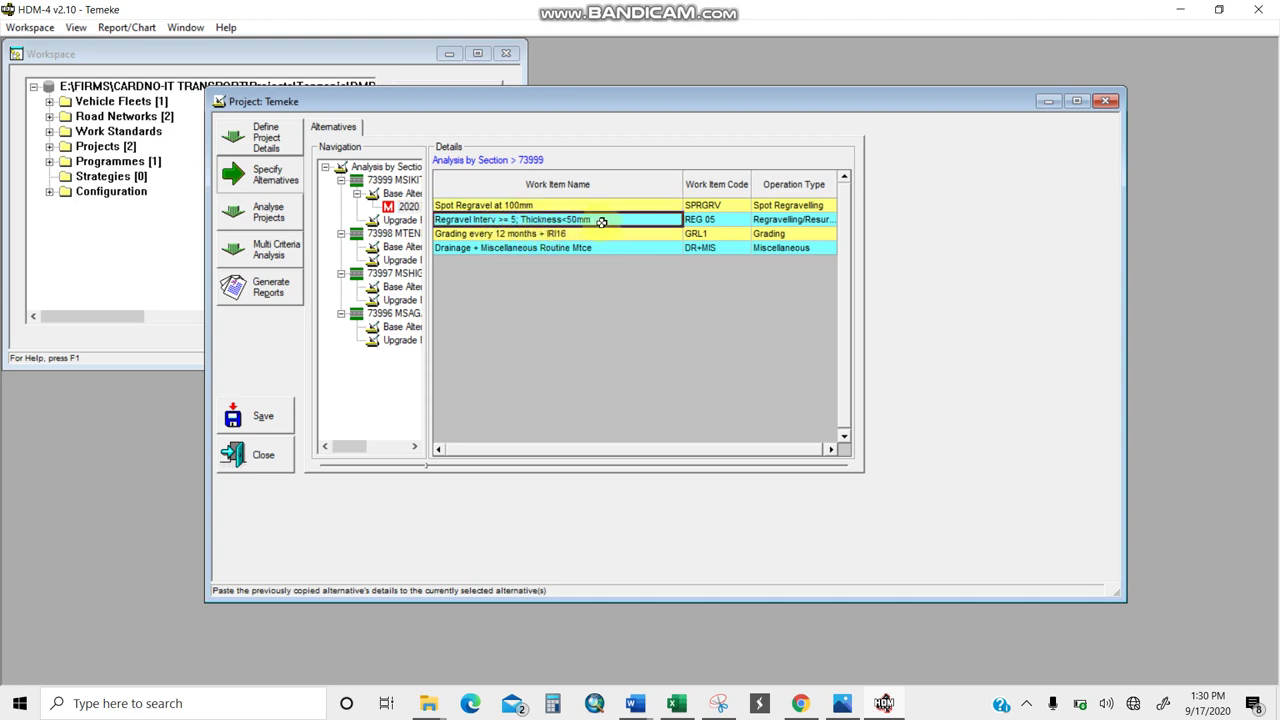
{"action": "left_click", "coordinate": [465, 235]}
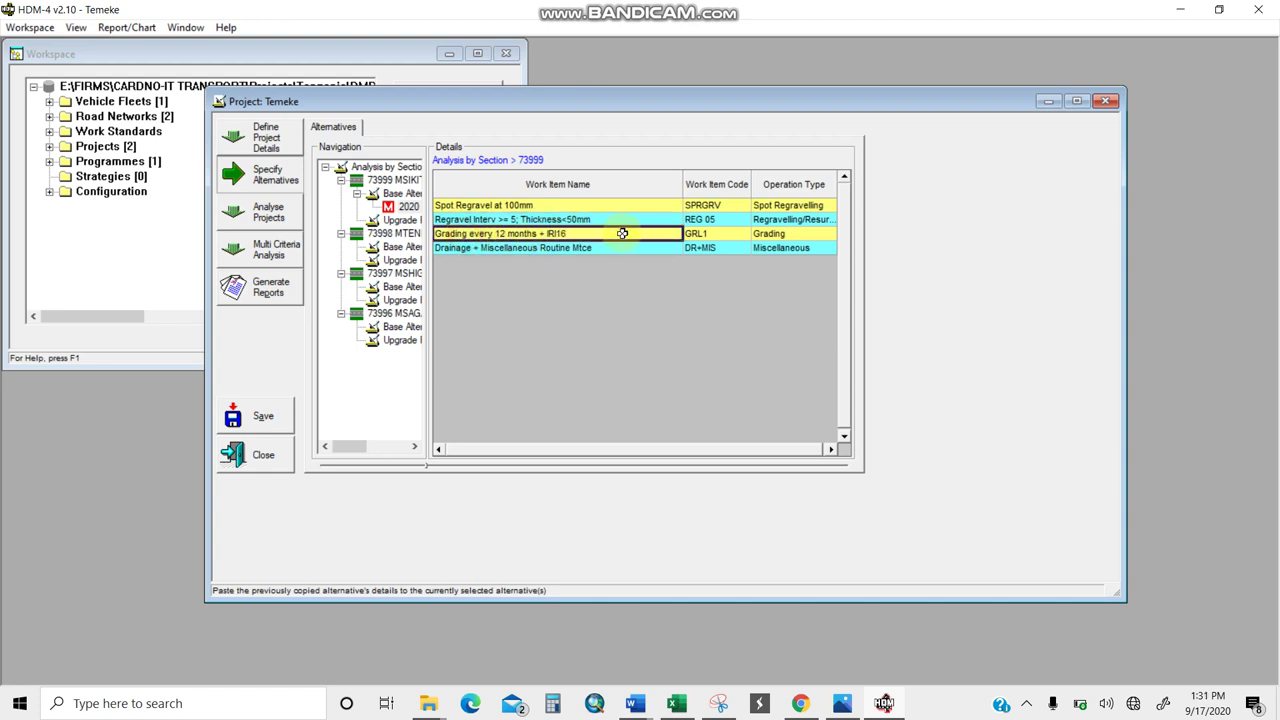
{"action": "left_click", "coordinate": [510, 248]}
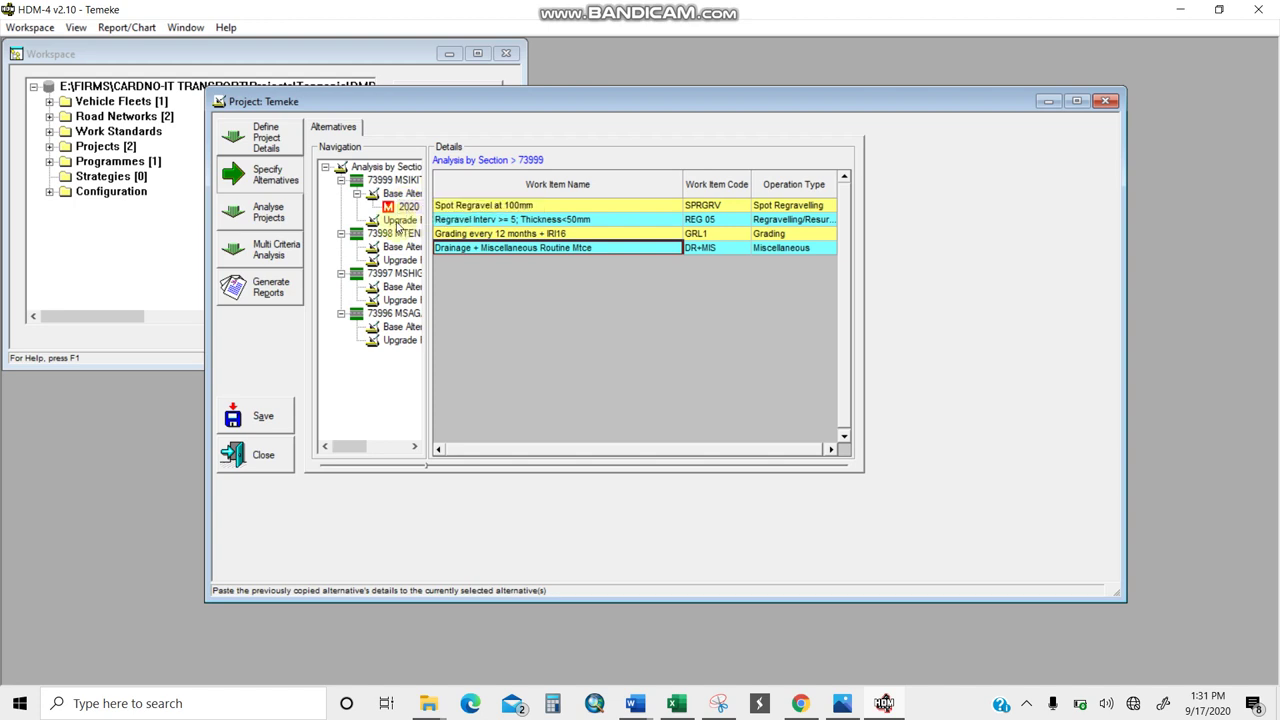
Assign the Maintenance Before Upgrading standard, effective from 2020, to the upgrade alternative of section 73999
{"action": "left_click", "coordinate": [397, 222]}
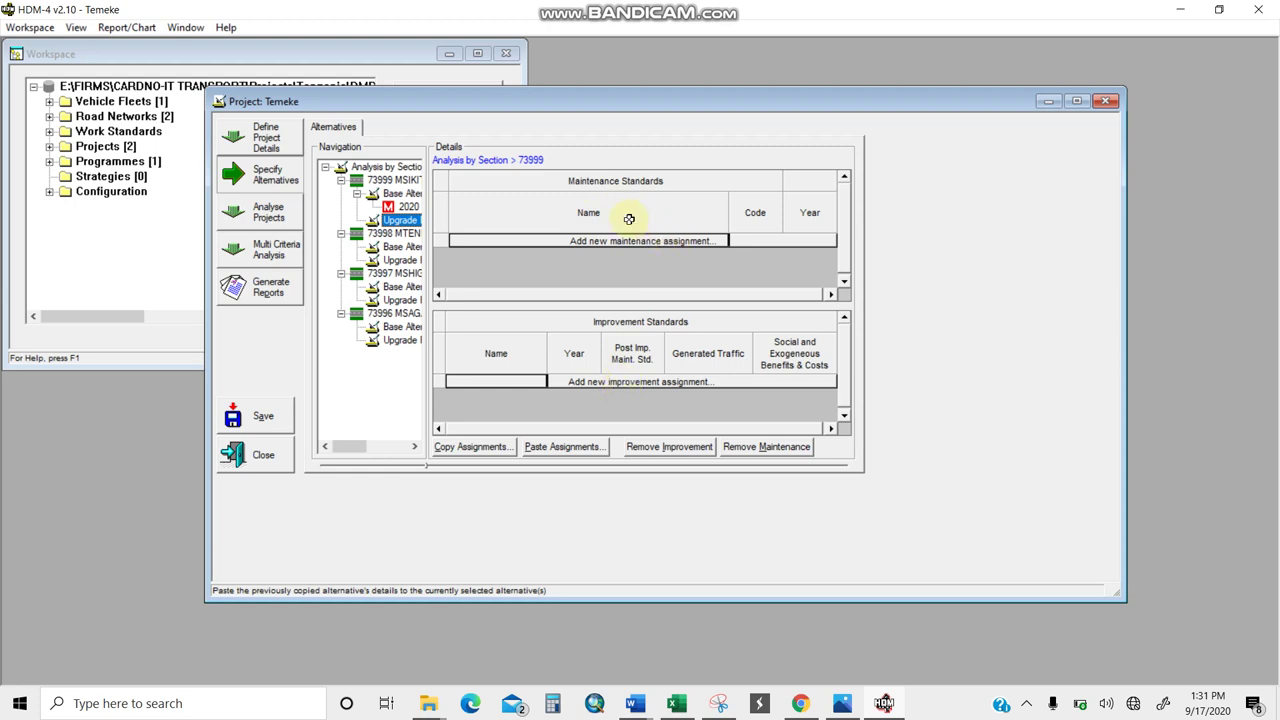
{"action": "left_click", "coordinate": [606, 241]}
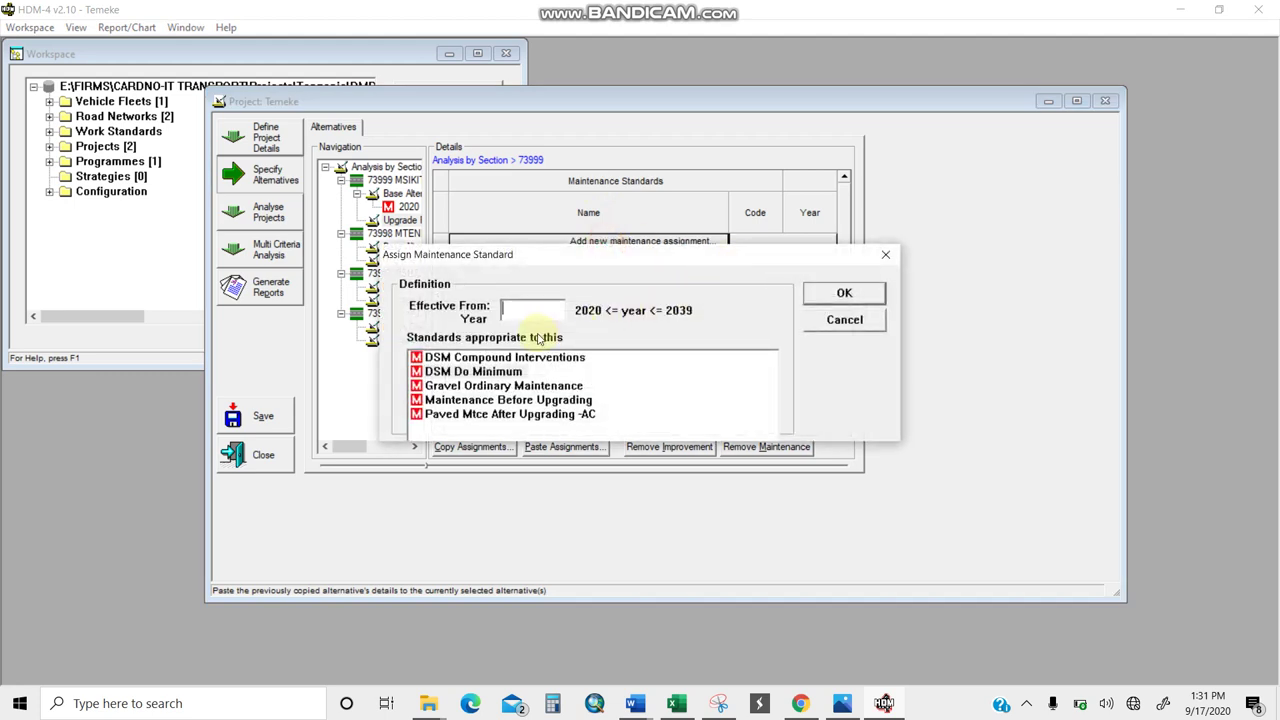
{"action": "left_click", "coordinate": [505, 400]}
{"action": "left_click", "coordinate": [545, 309]}
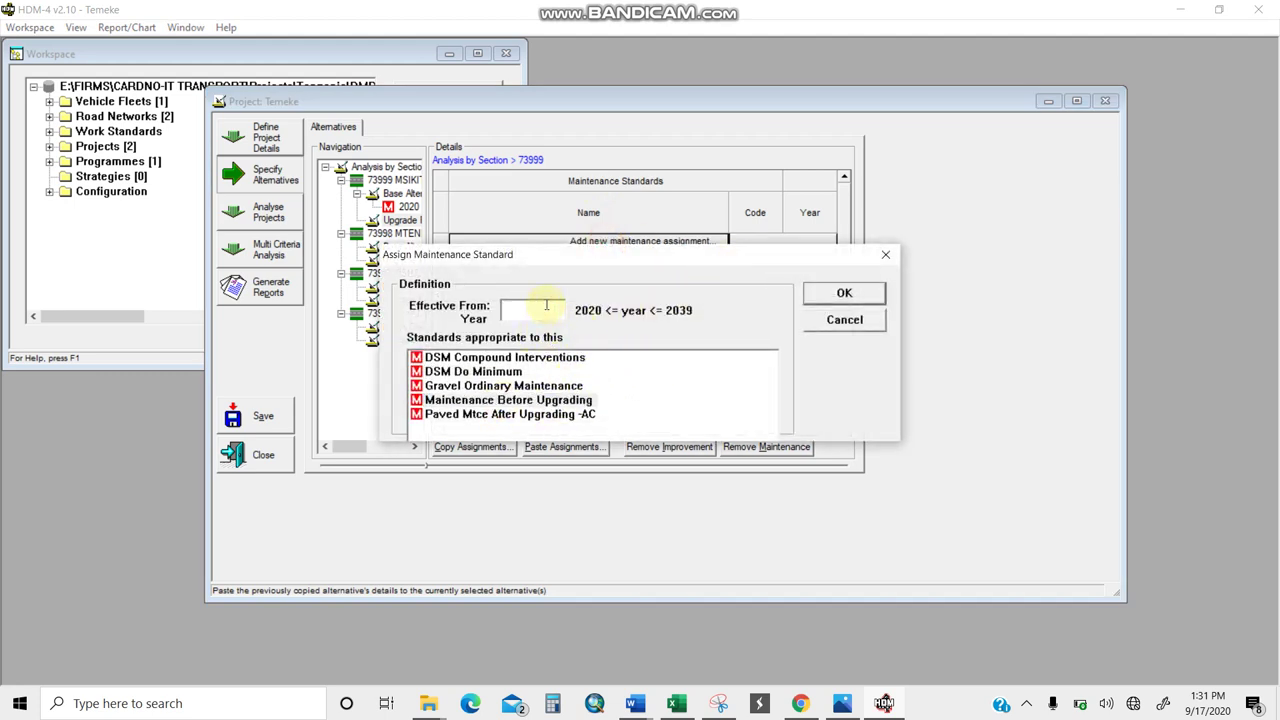
{"action": "type", "text": "2020"}
{"action": "left_click", "coordinate": [844, 293]}
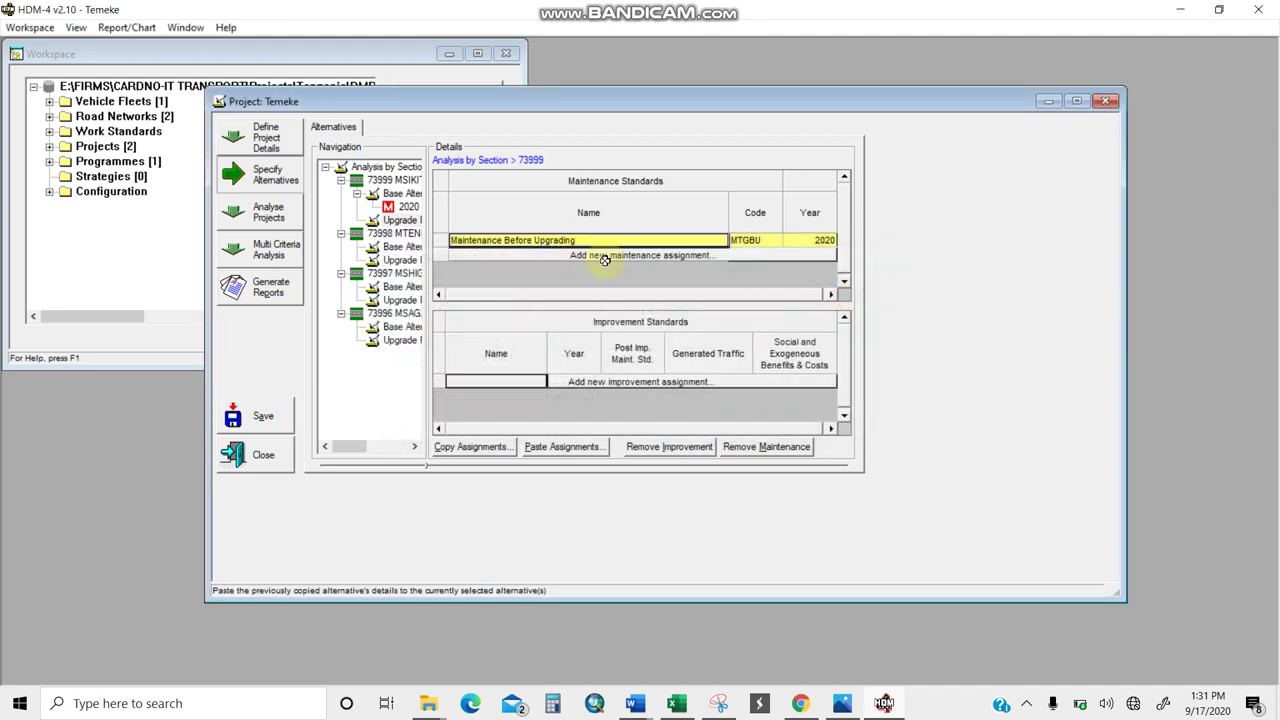
Assign the Upgrade to Bitumen Std. improvement standard, effective from 2020, to section 73999's upgrade alternative
{"action": "double_click", "coordinate": [655, 388]}
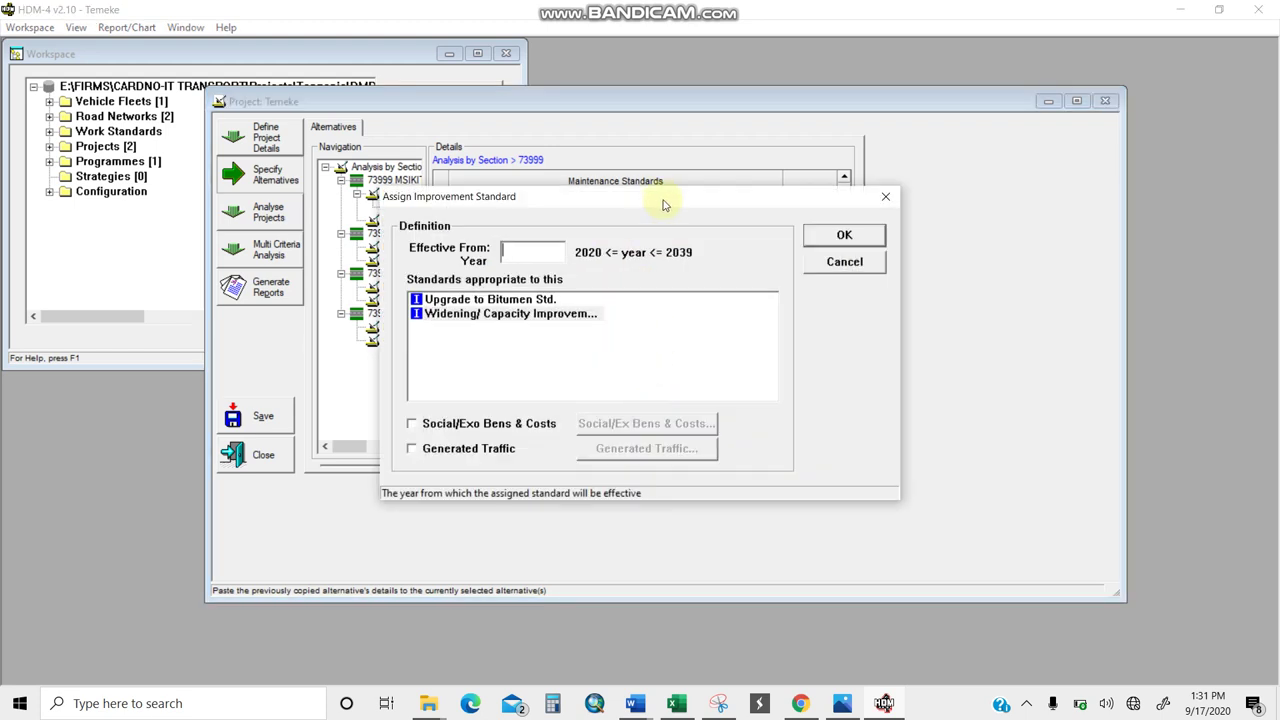
{"action": "left_click", "coordinate": [518, 303]}
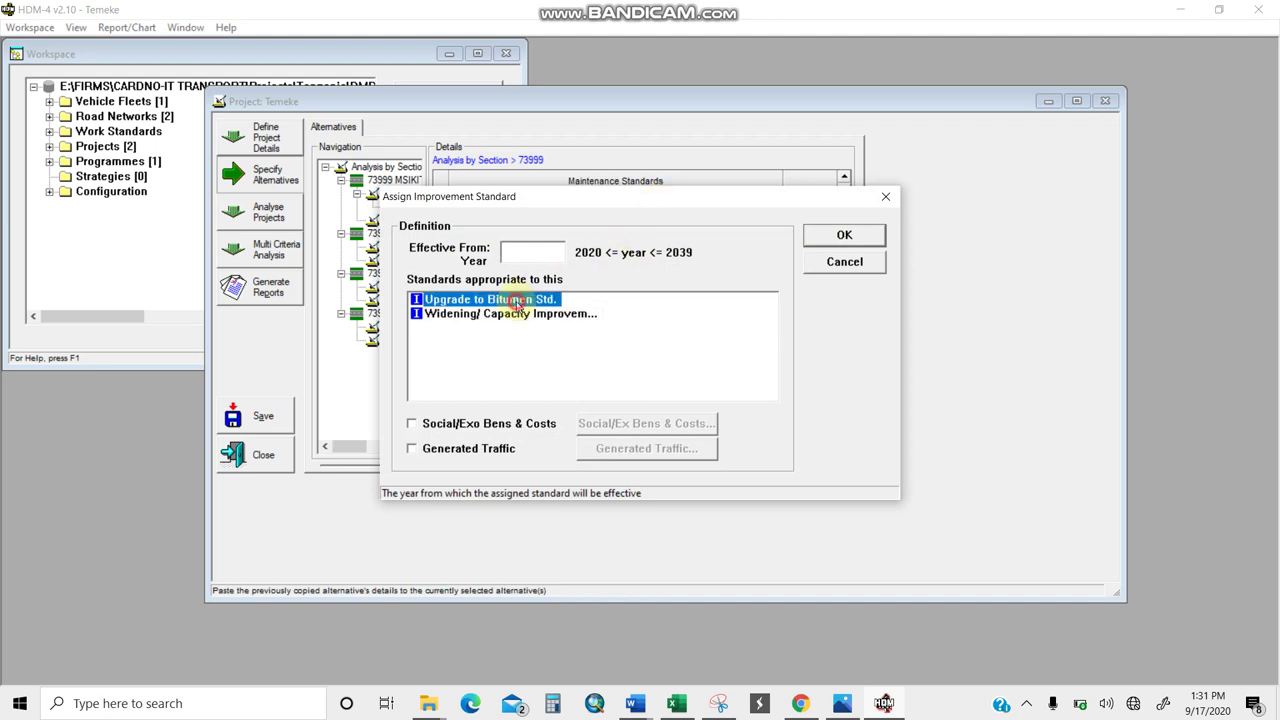
{"action": "left_click", "coordinate": [536, 251]}
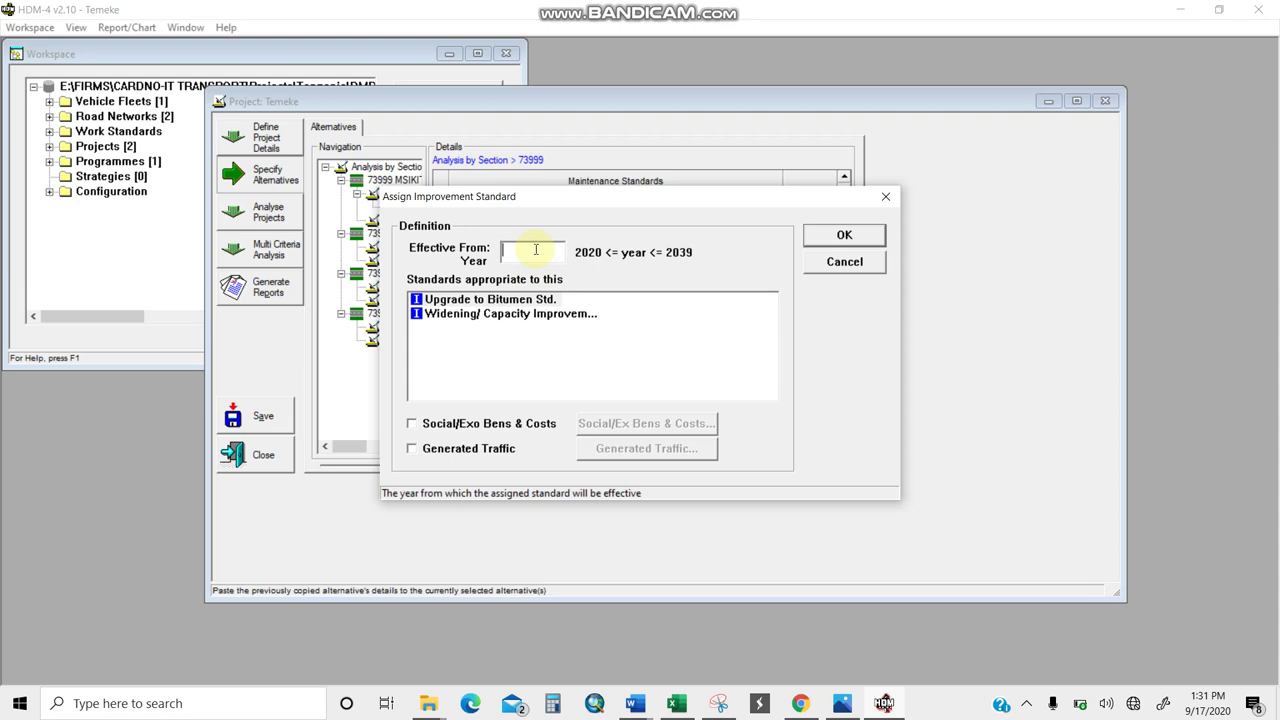
{"action": "type", "text": "2020"}
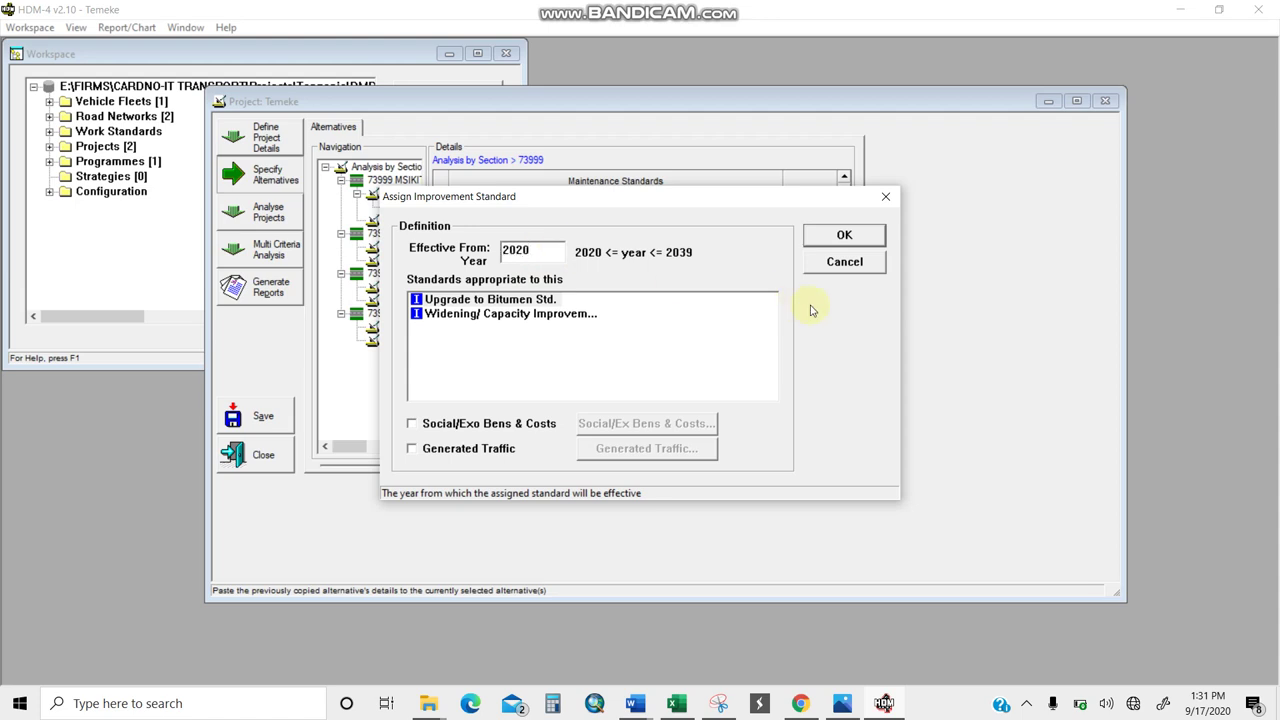
{"action": "left_click", "coordinate": [844, 235]}
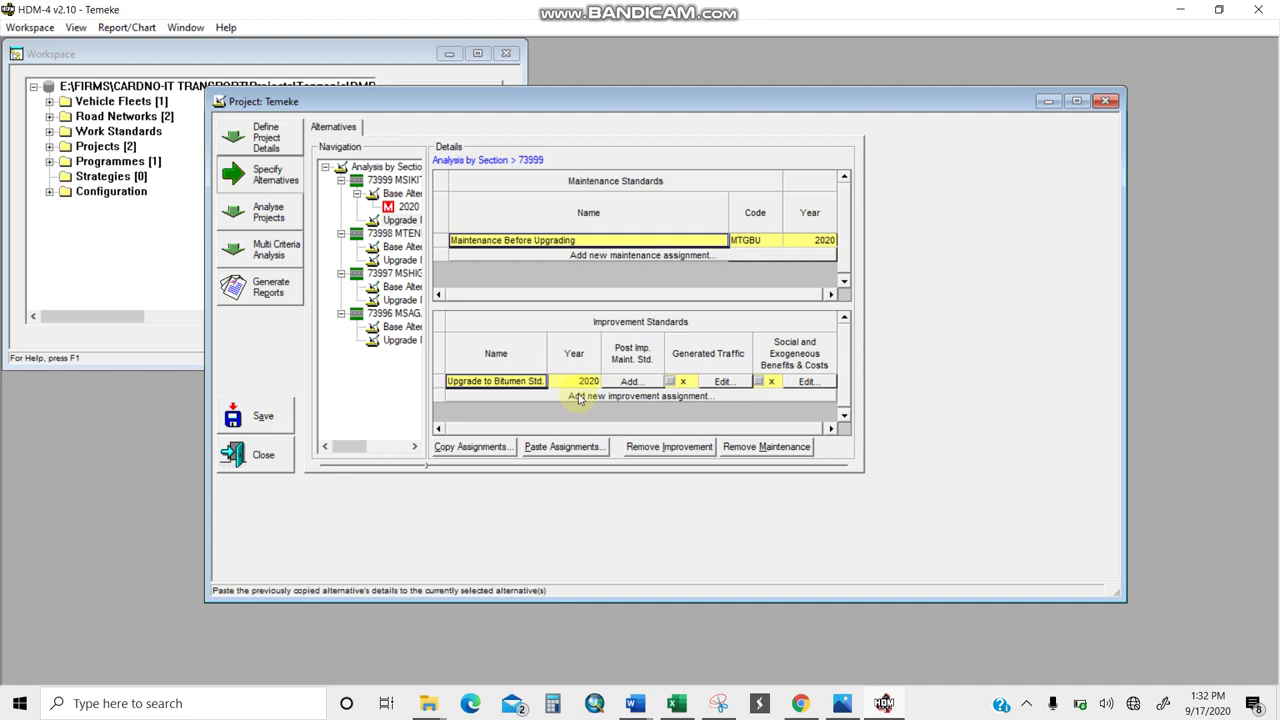
Add DSM Compound Interventions as the post-improvement maintenance standard of section 73999's bitumen upgrade, leaving generated traffic off
{"action": "left_click", "coordinate": [670, 381]}
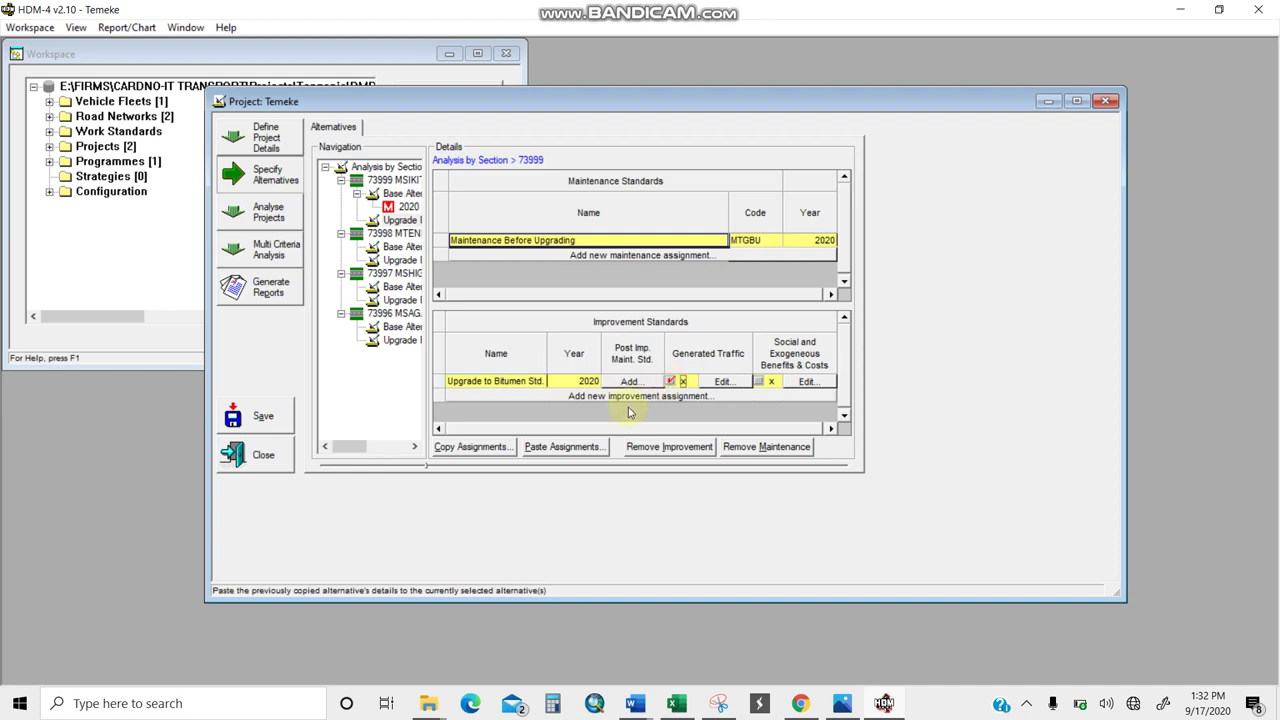
{"action": "left_click", "coordinate": [670, 381]}
{"action": "left_click", "coordinate": [640, 381]}
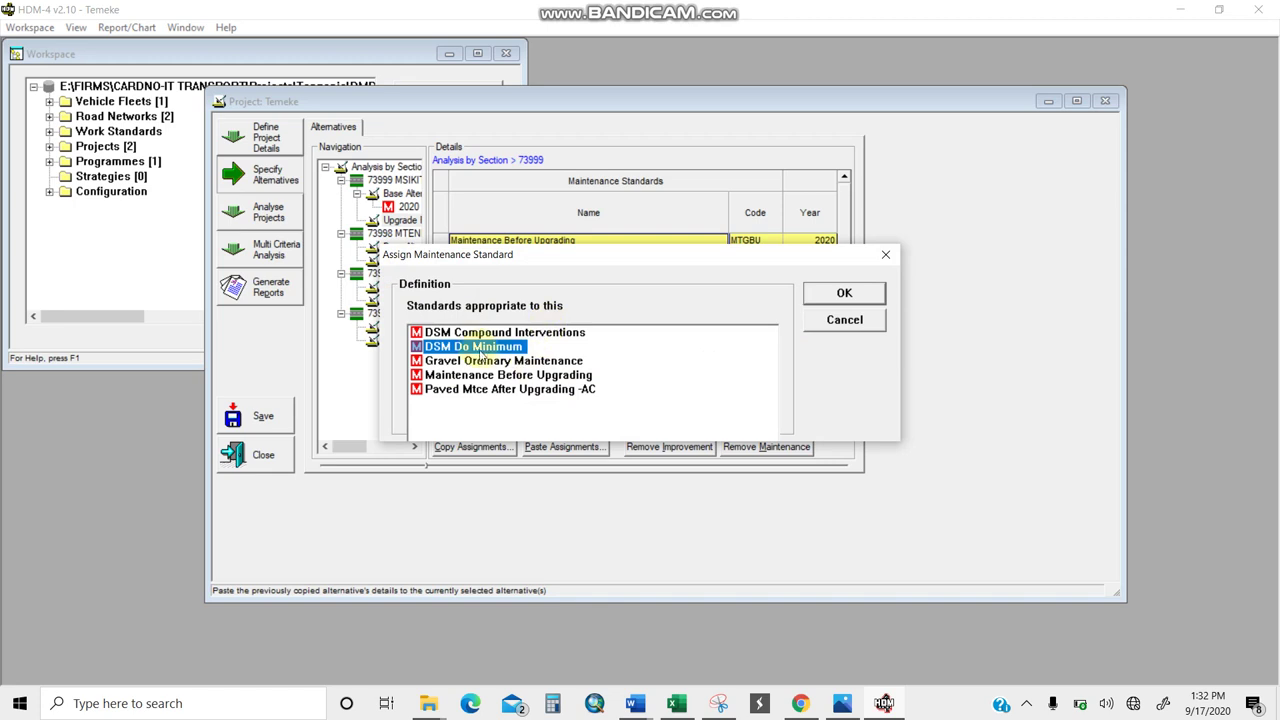
{"action": "left_click", "coordinate": [532, 333]}
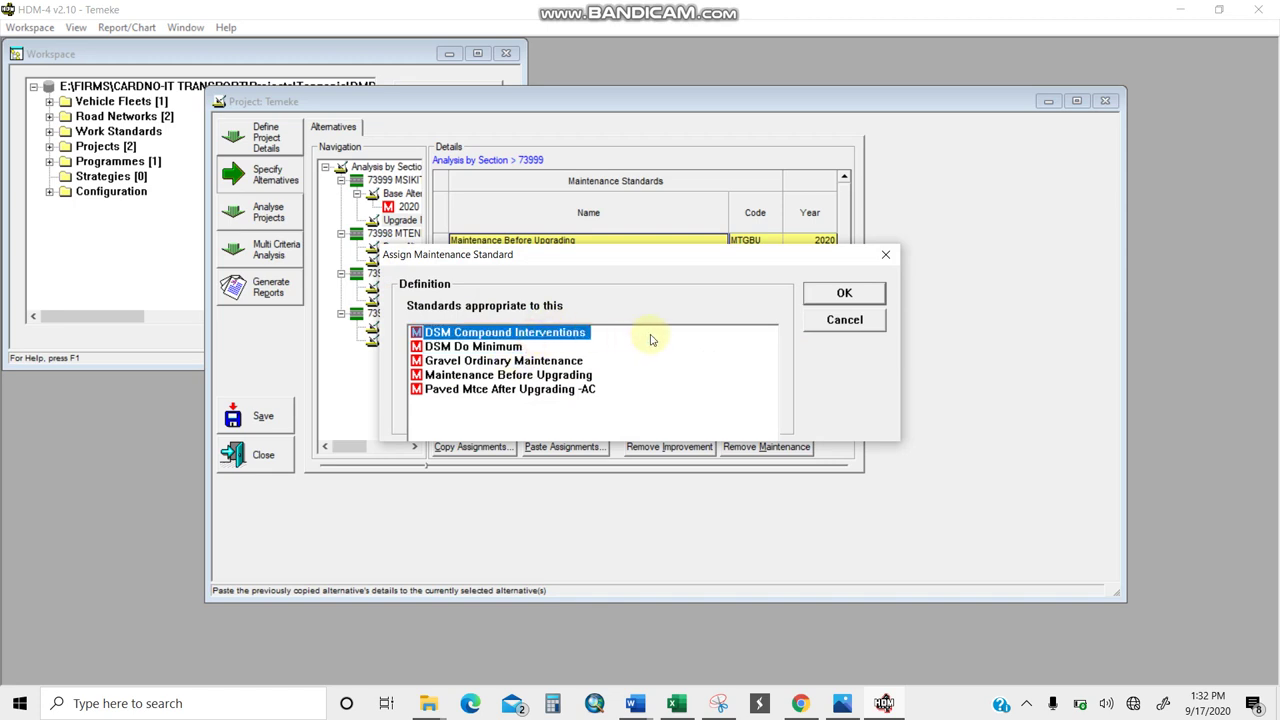
{"action": "left_click", "coordinate": [840, 292]}
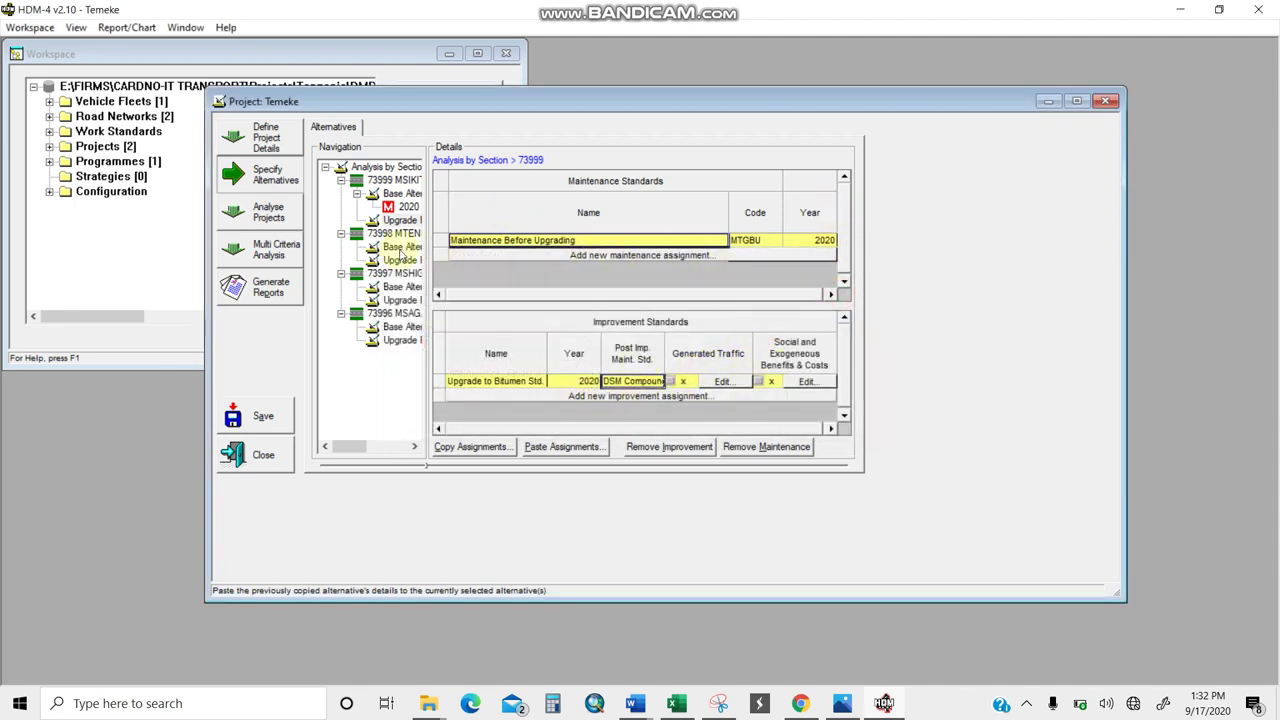
Review section 73999's base assignments and the 2020 maintenance and improvement standards under its upgrade alternative
{"action": "left_click", "coordinate": [400, 195]}
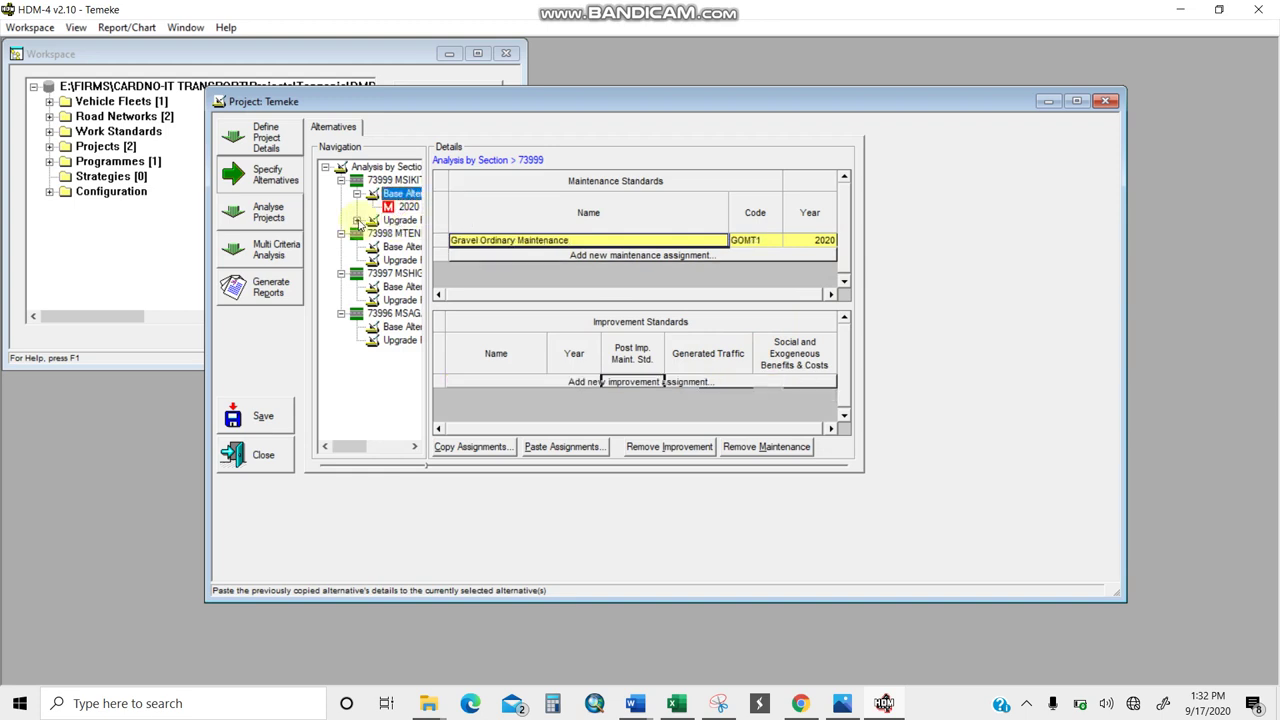
{"action": "left_click", "coordinate": [357, 221]}
{"action": "left_click_drag", "start_coordinate": [343, 448], "coordinate": [362, 448]}
{"action": "left_click", "coordinate": [386, 233]}
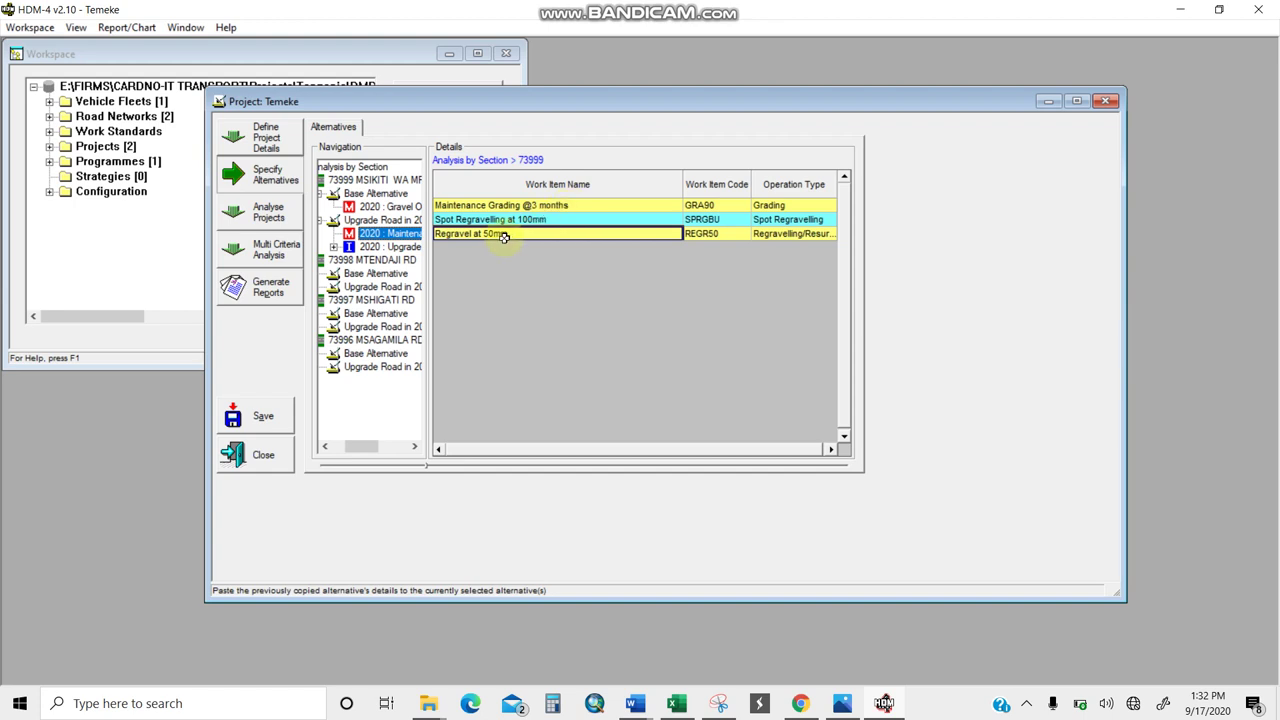
{"action": "left_click", "coordinate": [386, 247]}
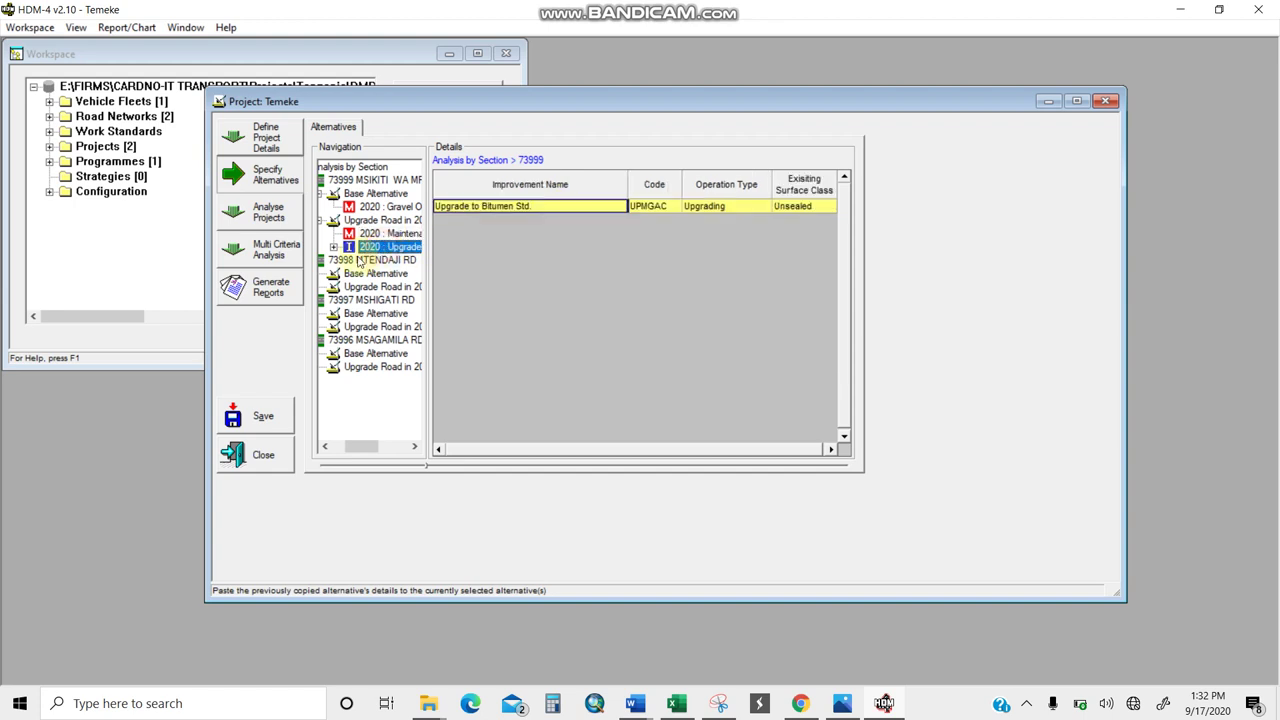
{"action": "left_click", "coordinate": [334, 247]}
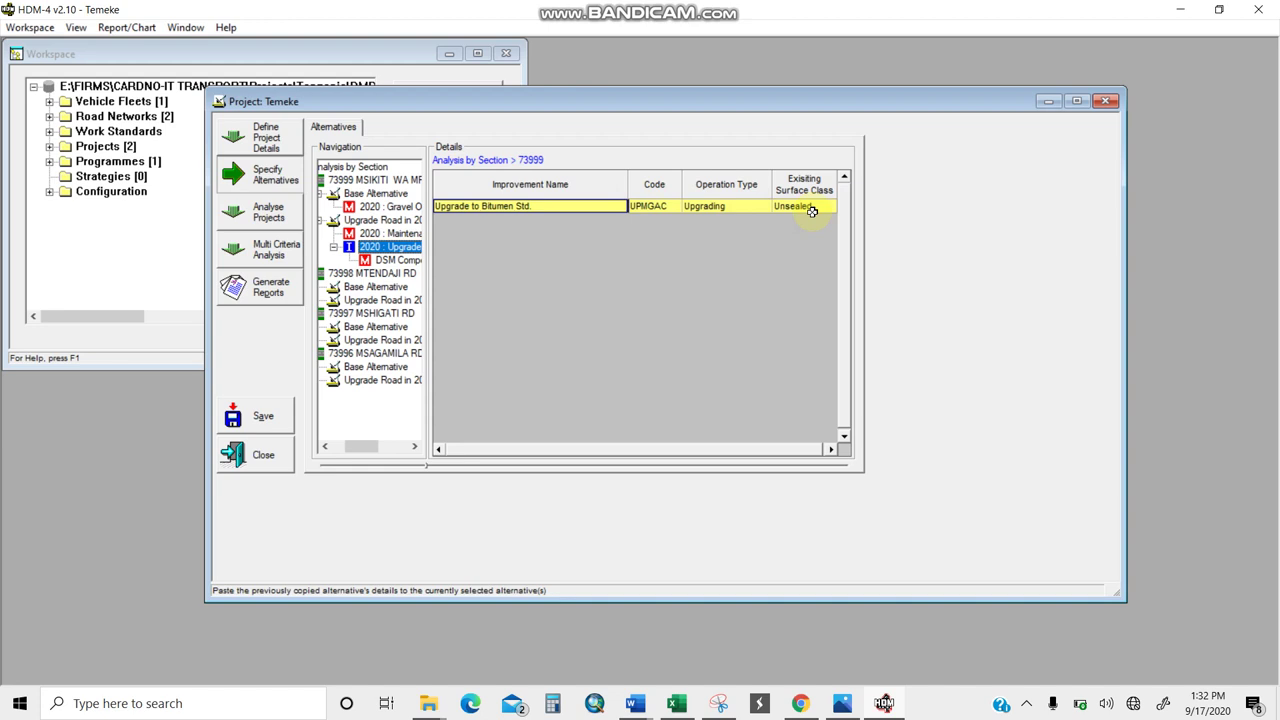
Examine the work items of the DSM Compound Interventions standard under section 73999's bitumen upgrade
{"action": "left_click", "coordinate": [398, 260]}
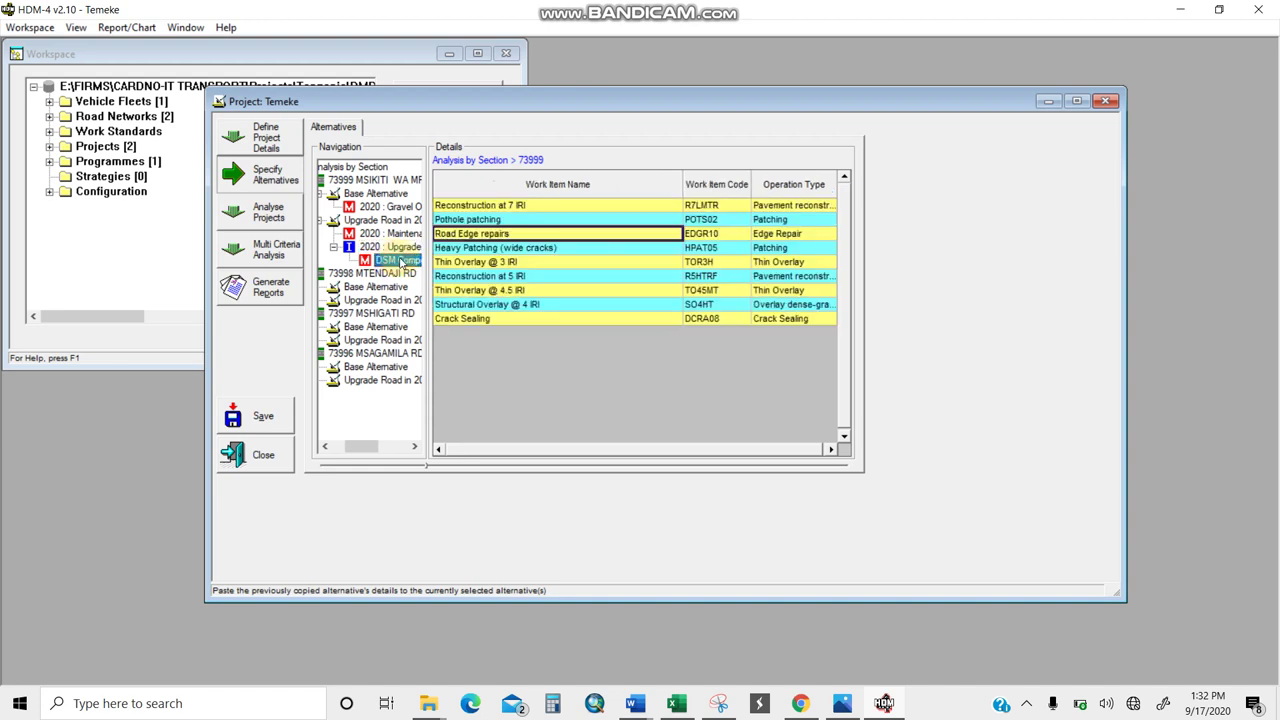
{"action": "left_click", "coordinate": [515, 221]}
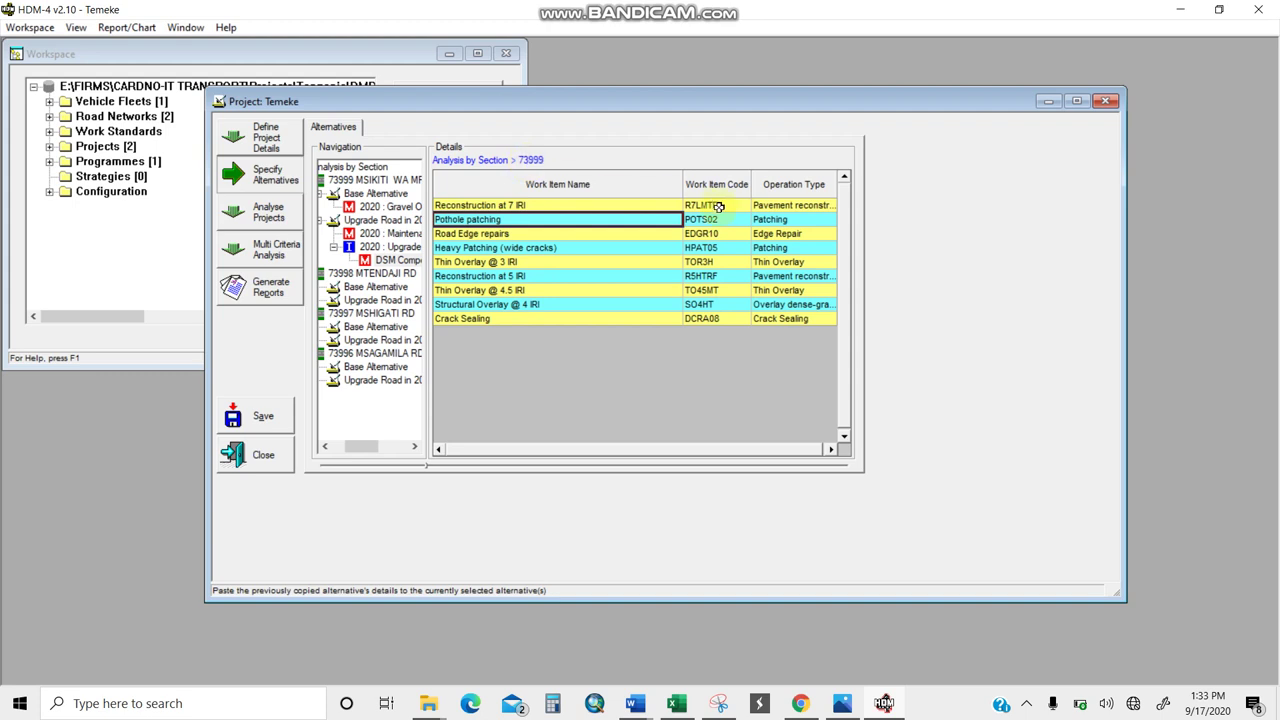
{"action": "left_click", "coordinate": [565, 206]}
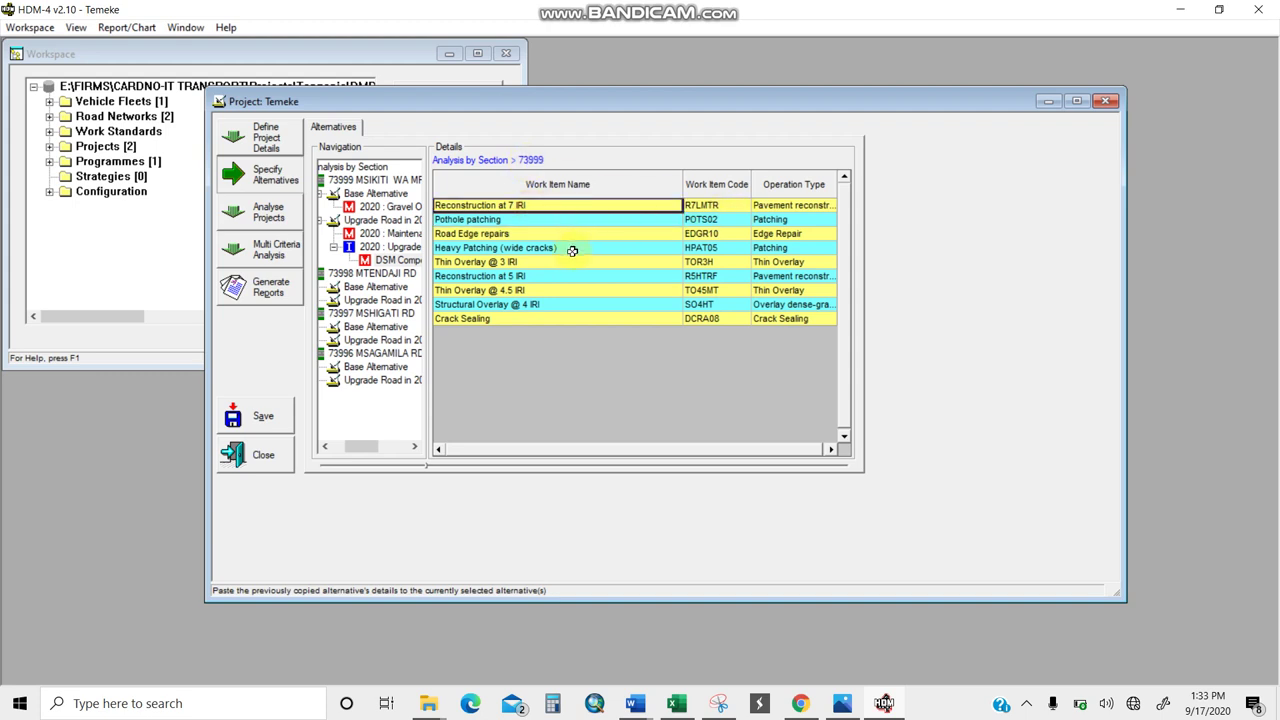
{"action": "left_click", "coordinate": [505, 261]}
{"action": "left_click", "coordinate": [540, 276]}
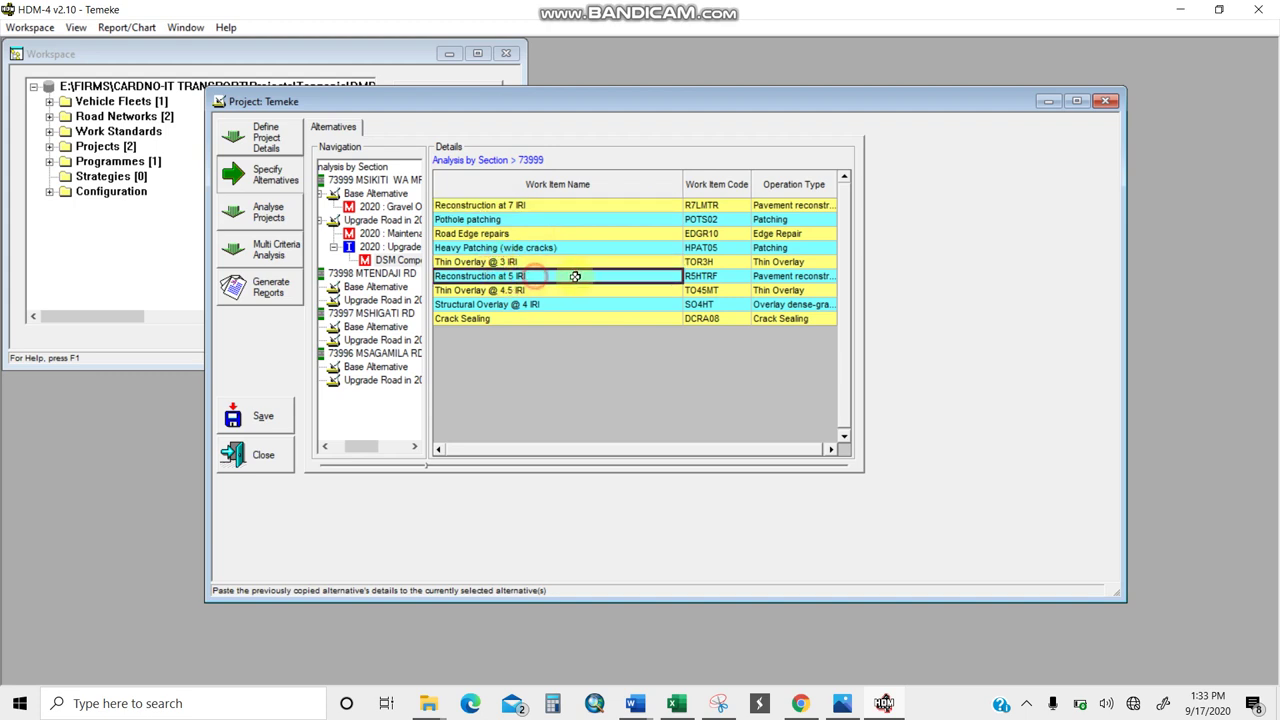
{"action": "left_click", "coordinate": [508, 320]}
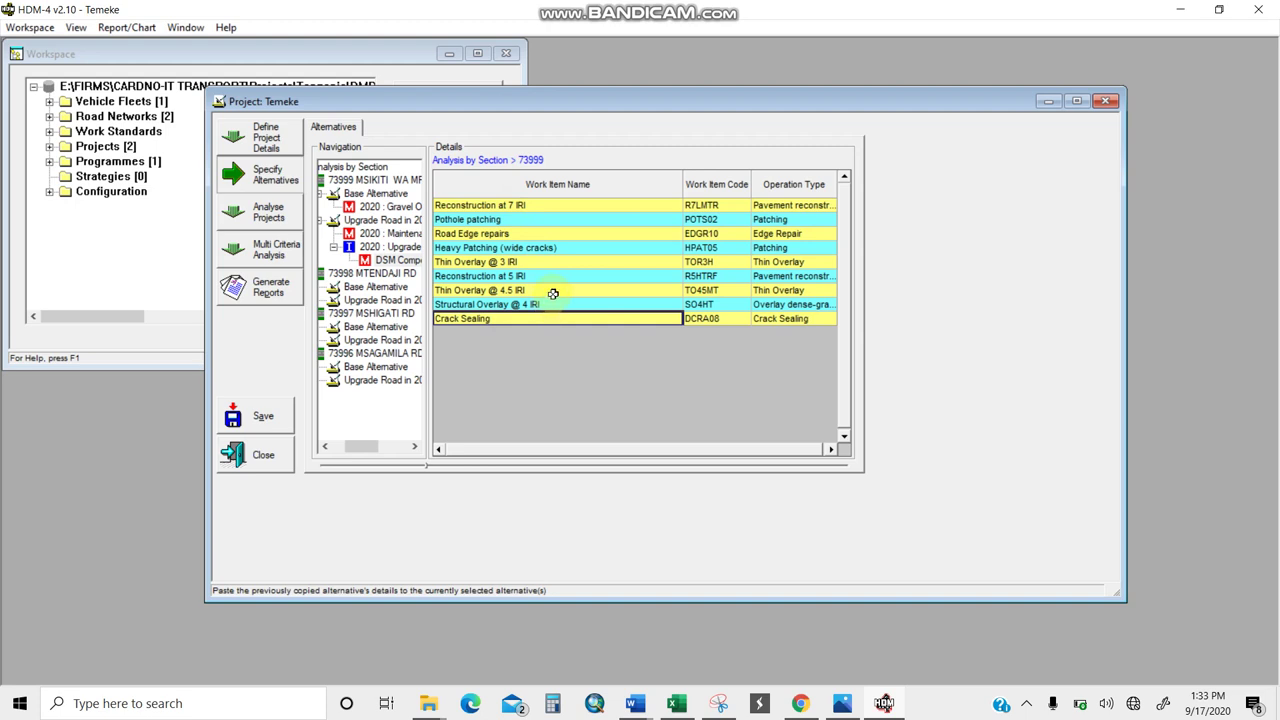
Copy the assignments of section 73999's base alternative to the base alternative of section 73998
{"action": "left_click", "coordinate": [373, 445]}
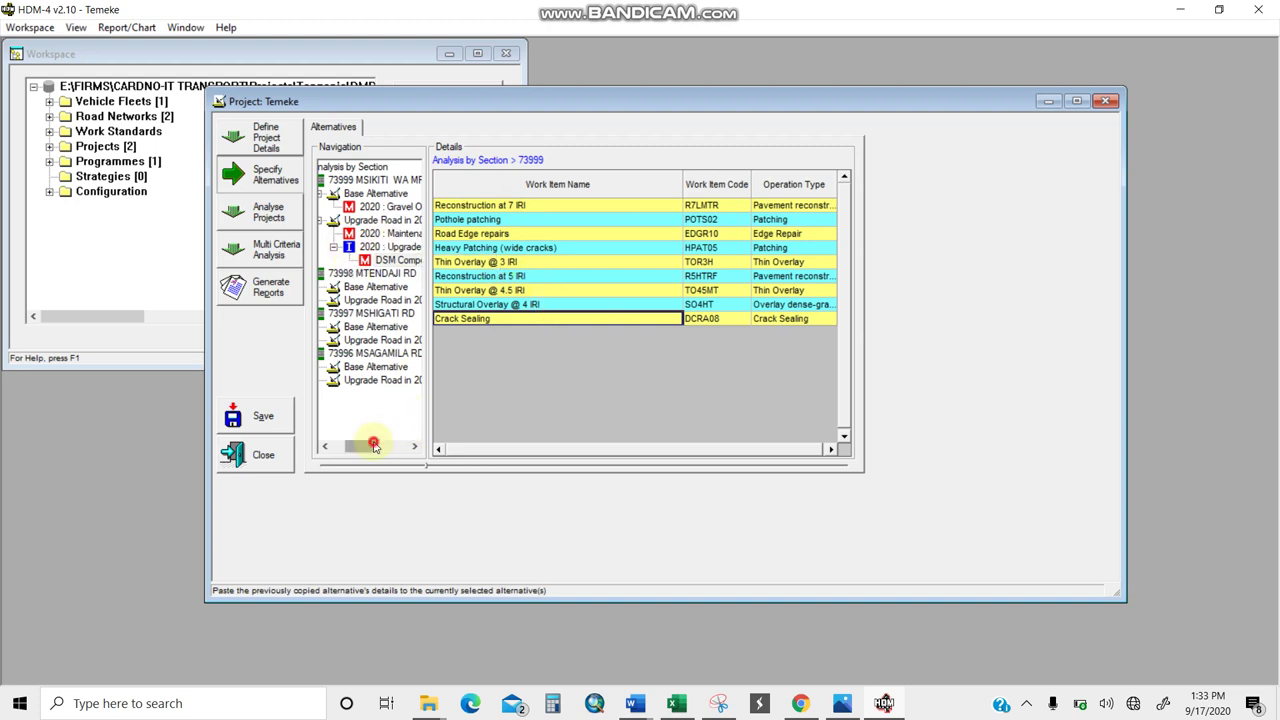
{"action": "left_click_drag", "start_coordinate": [373, 445], "coordinate": [340, 445]}
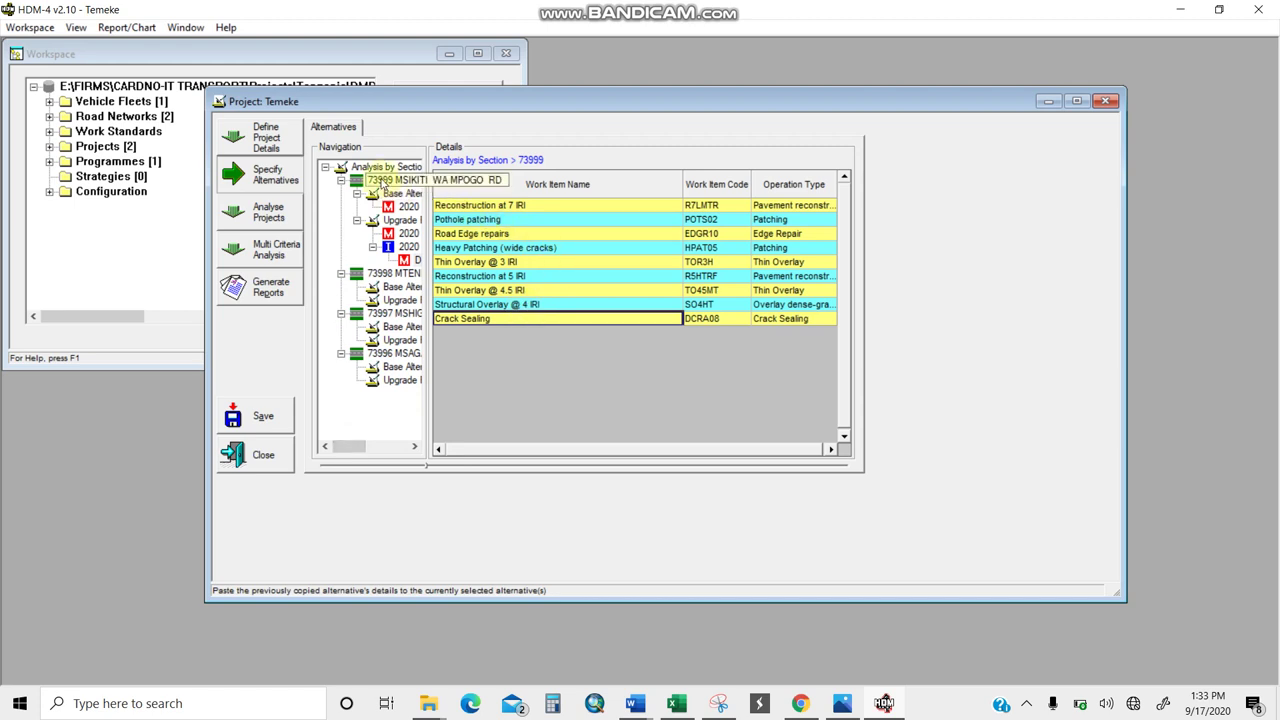
{"action": "left_click", "coordinate": [383, 182]}
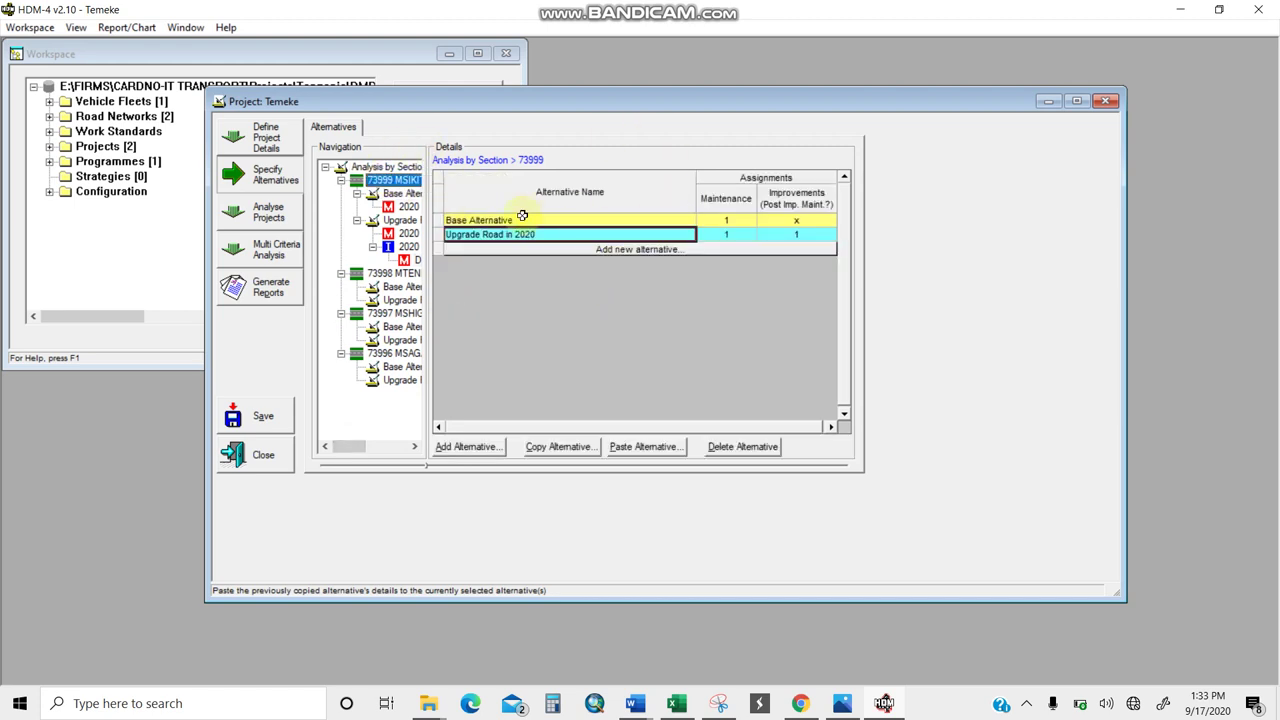
{"action": "left_click", "coordinate": [400, 193]}
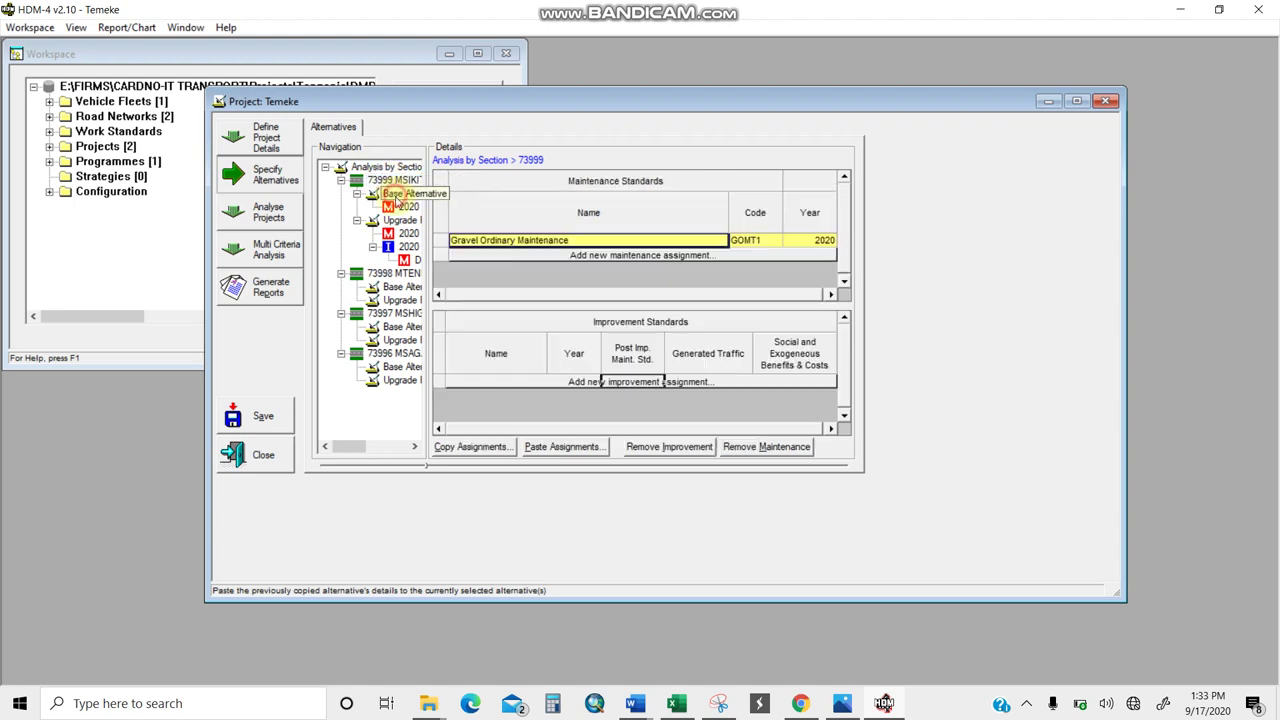
{"action": "left_click", "coordinate": [490, 447]}
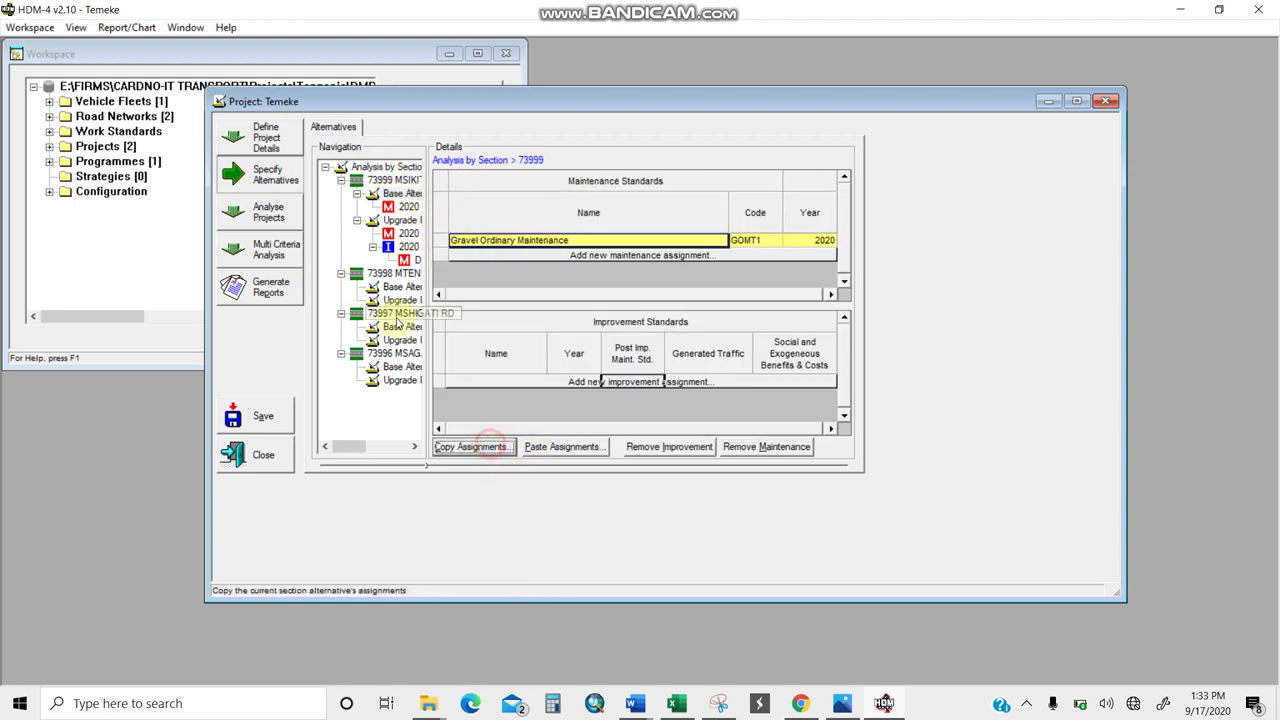
{"action": "left_click", "coordinate": [400, 286]}
{"action": "left_click", "coordinate": [565, 447]}
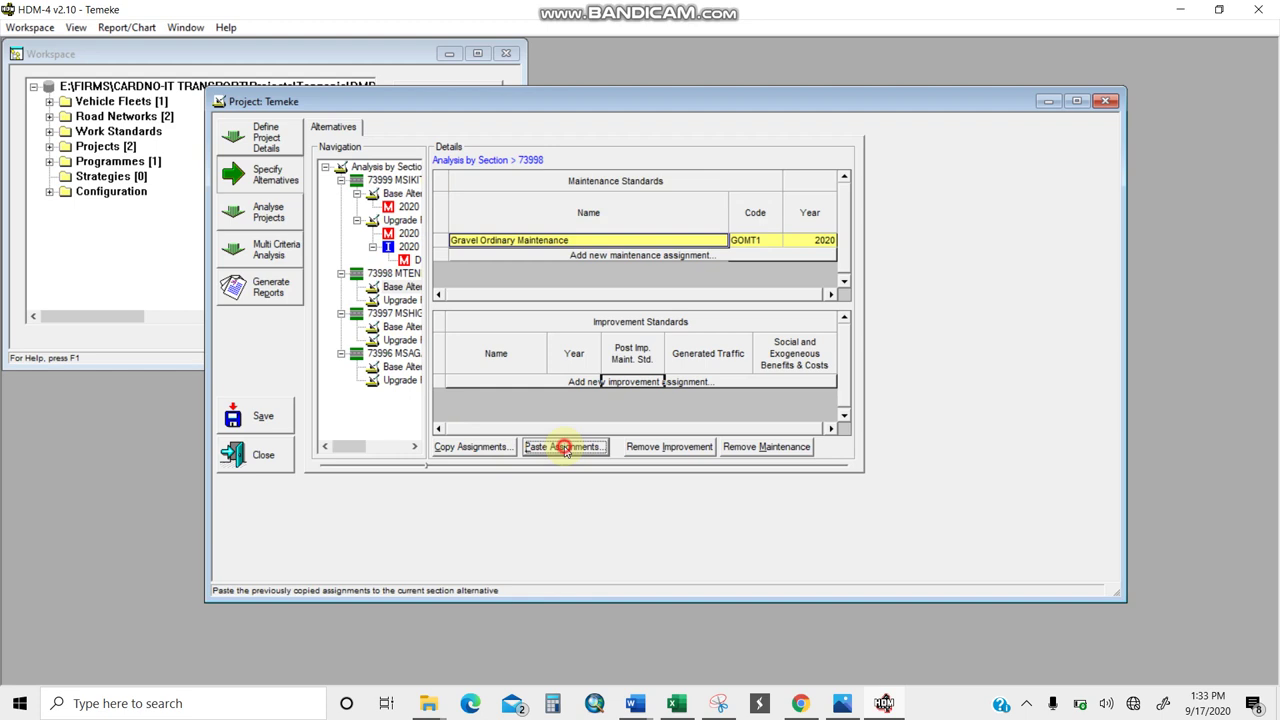
Copy the assignments of section 73999's upgrade alternative to the upgrade alternative of section 73998
{"action": "left_click", "coordinate": [400, 300]}
{"action": "left_click", "coordinate": [400, 220]}
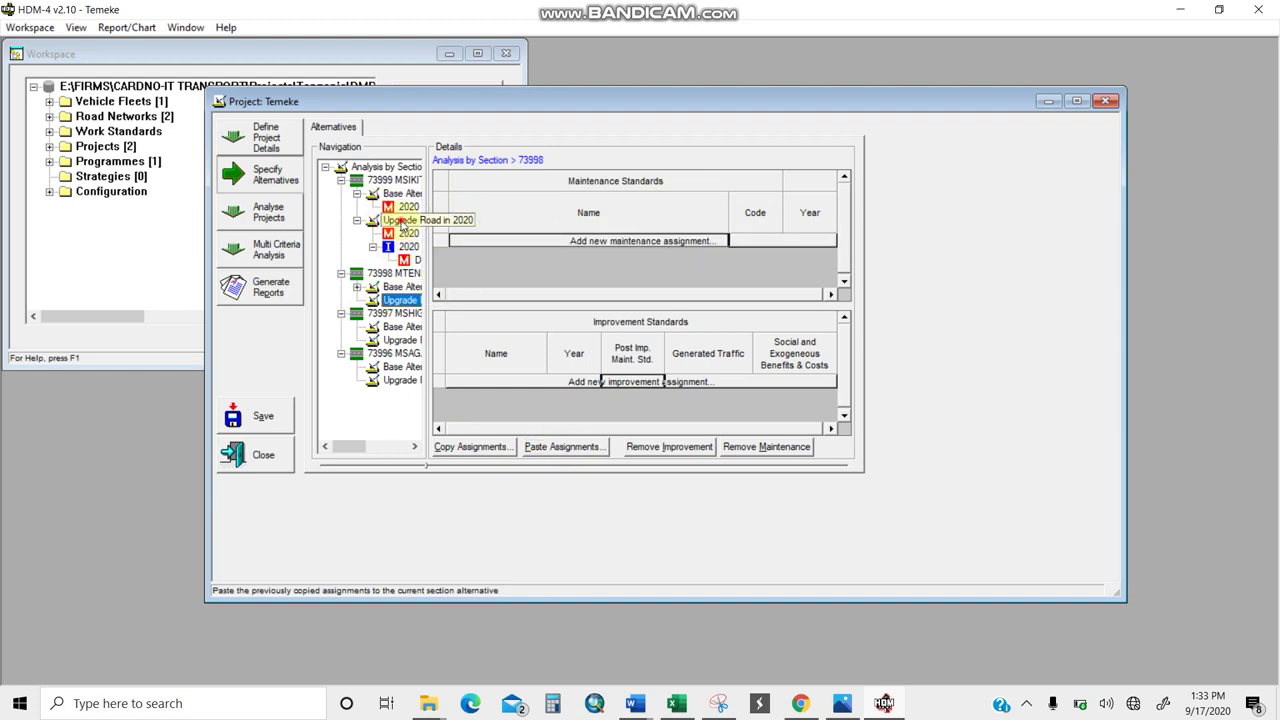
{"action": "left_click", "coordinate": [484, 450]}
{"action": "left_click", "coordinate": [400, 300]}
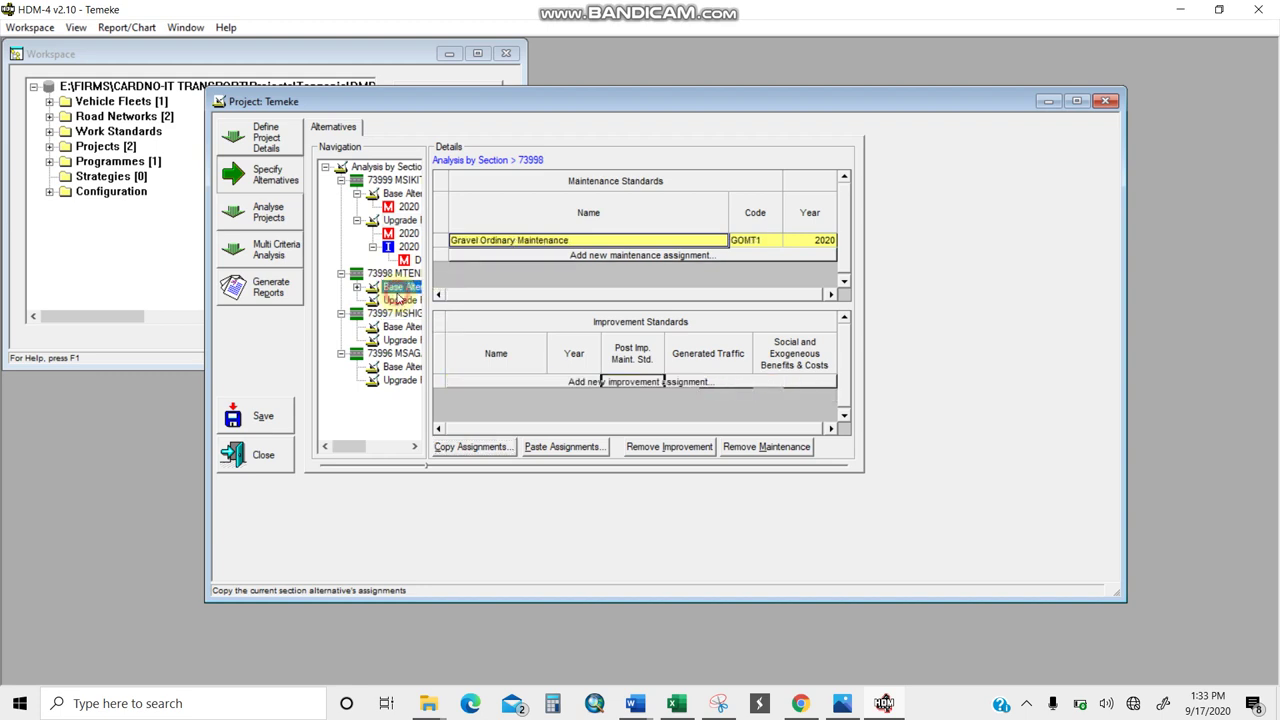
{"action": "left_click", "coordinate": [565, 446]}
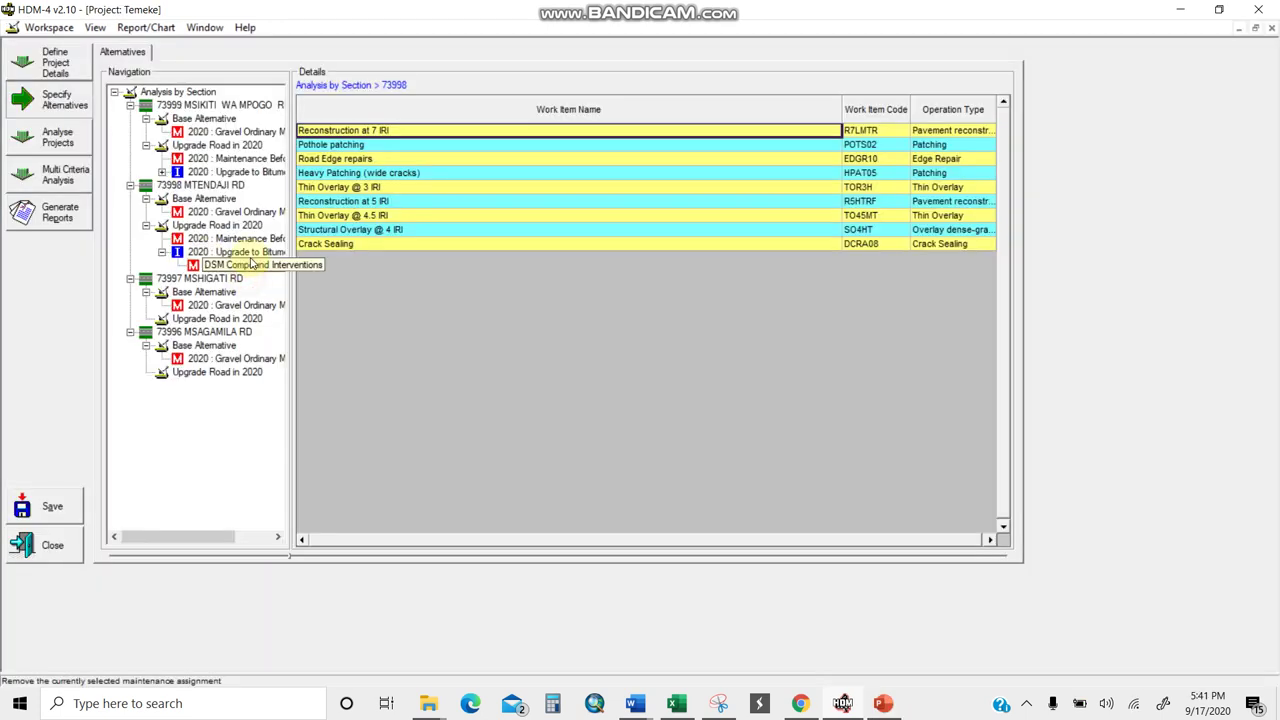
Examine the work items of the DSM Compound Interventions standard under section 73998's bitumen upgrade
{"action": "left_click", "coordinate": [255, 264]}
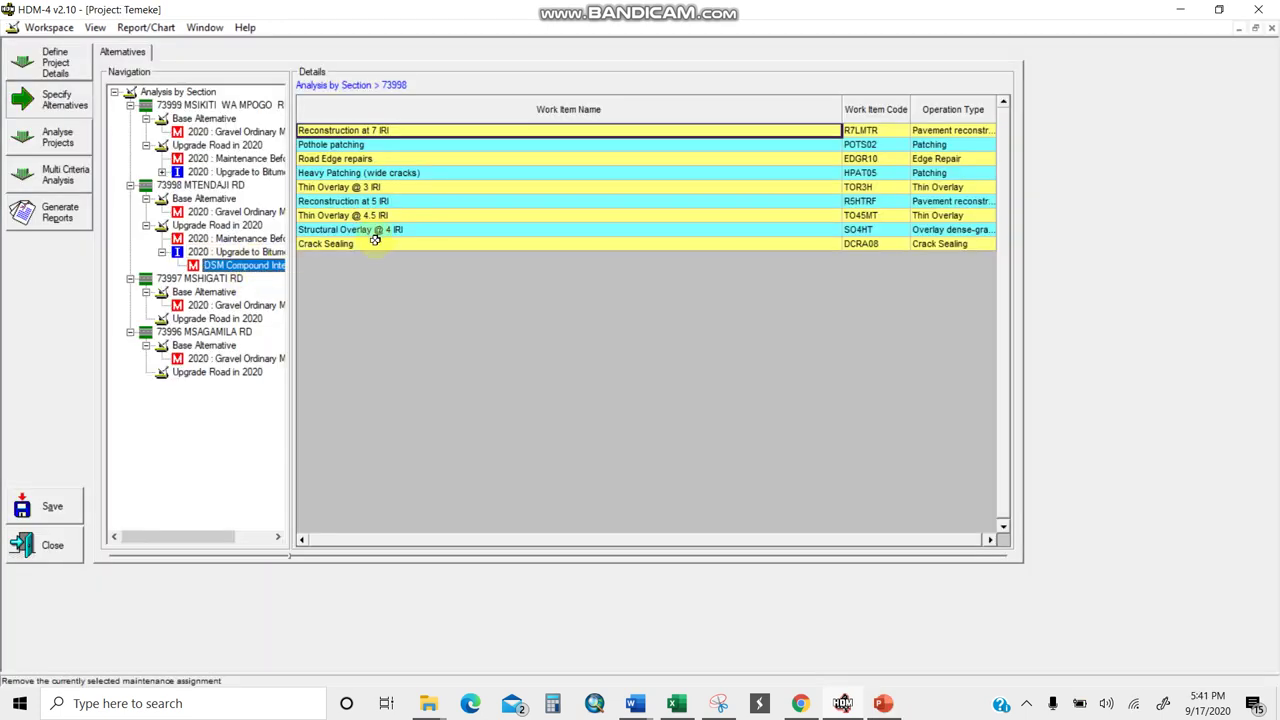
{"action": "left_click", "coordinate": [356, 146]}
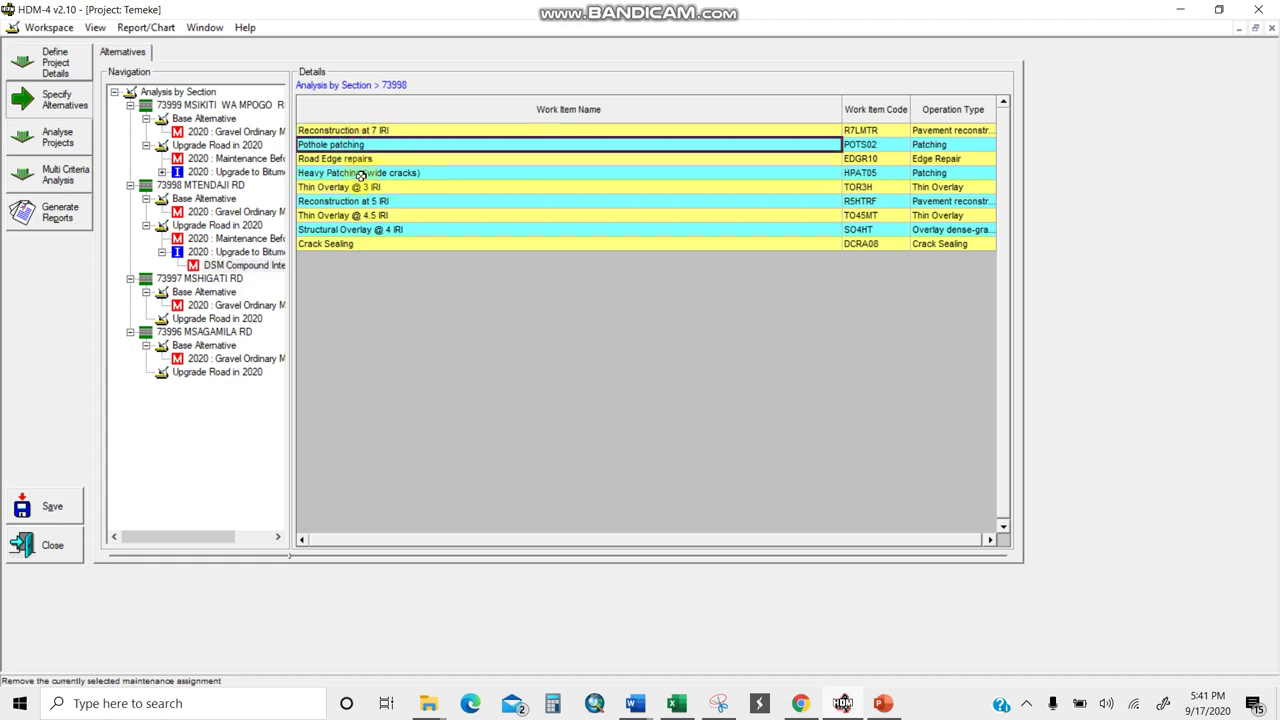
{"action": "left_click", "coordinate": [360, 175]}
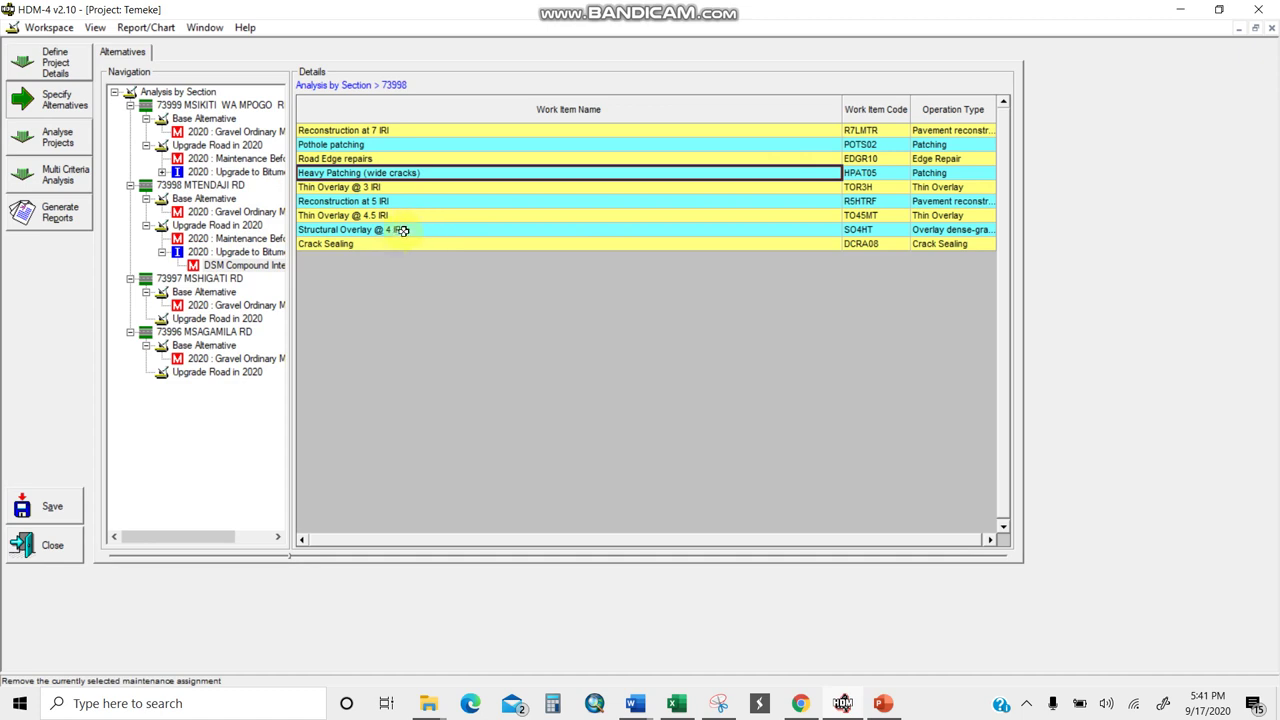
Copy the assignments of section 73998's upgrade alternative to the upgrade alternatives of sections 73997 and 73996, and expand the improvement under 73996
{"action": "left_click", "coordinate": [220, 226]}
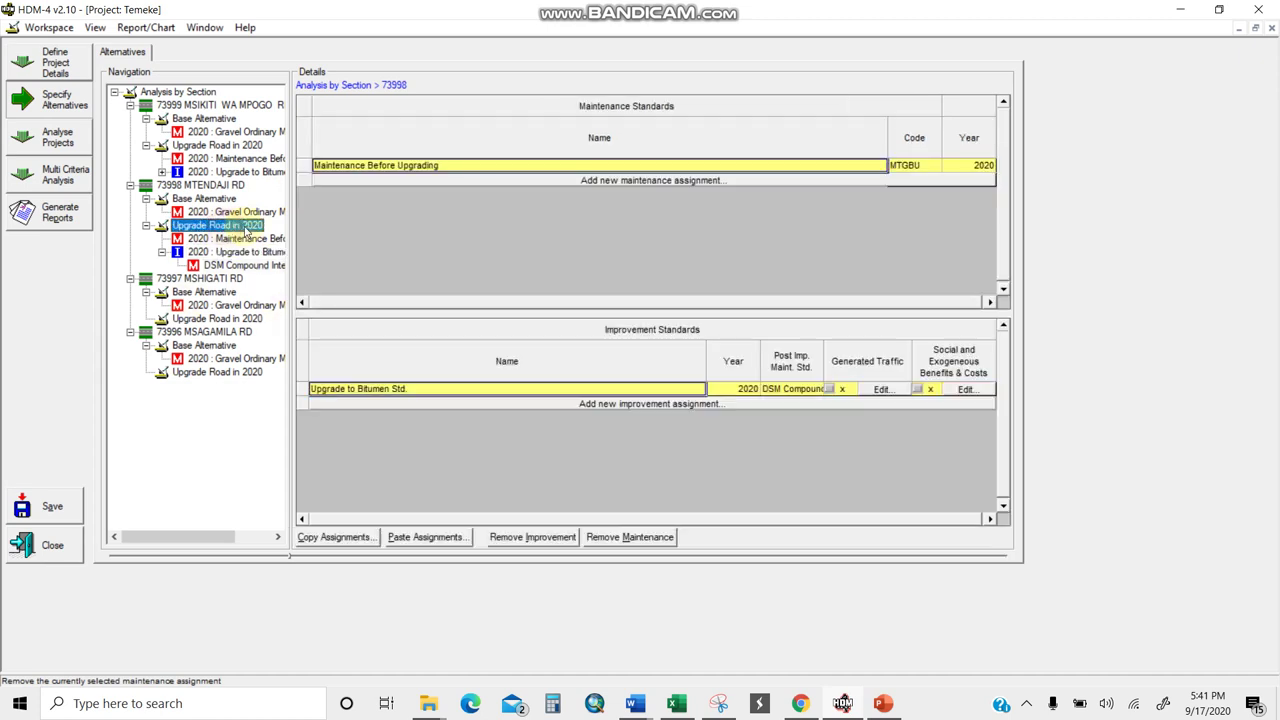
{"action": "left_click", "coordinate": [336, 537]}
{"action": "left_click", "coordinate": [215, 318]}
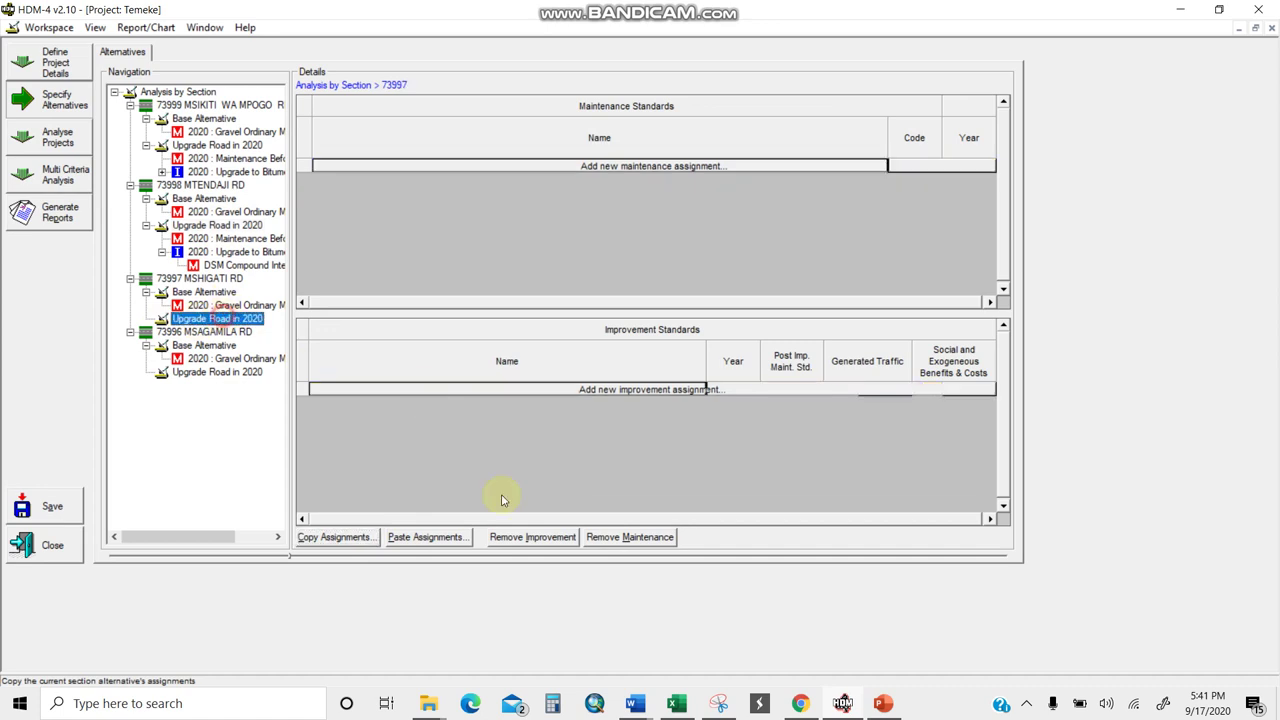
{"action": "left_click", "coordinate": [425, 537]}
{"action": "left_click", "coordinate": [208, 372]}
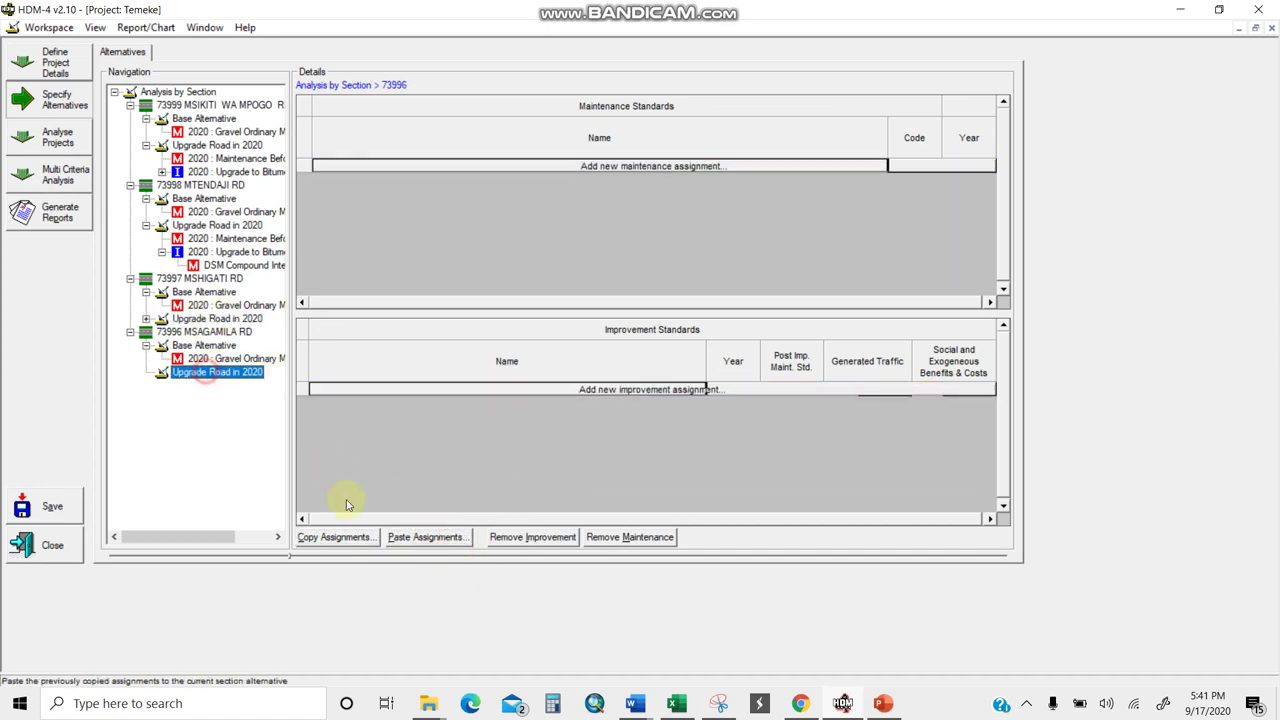
{"action": "left_click", "coordinate": [425, 537]}
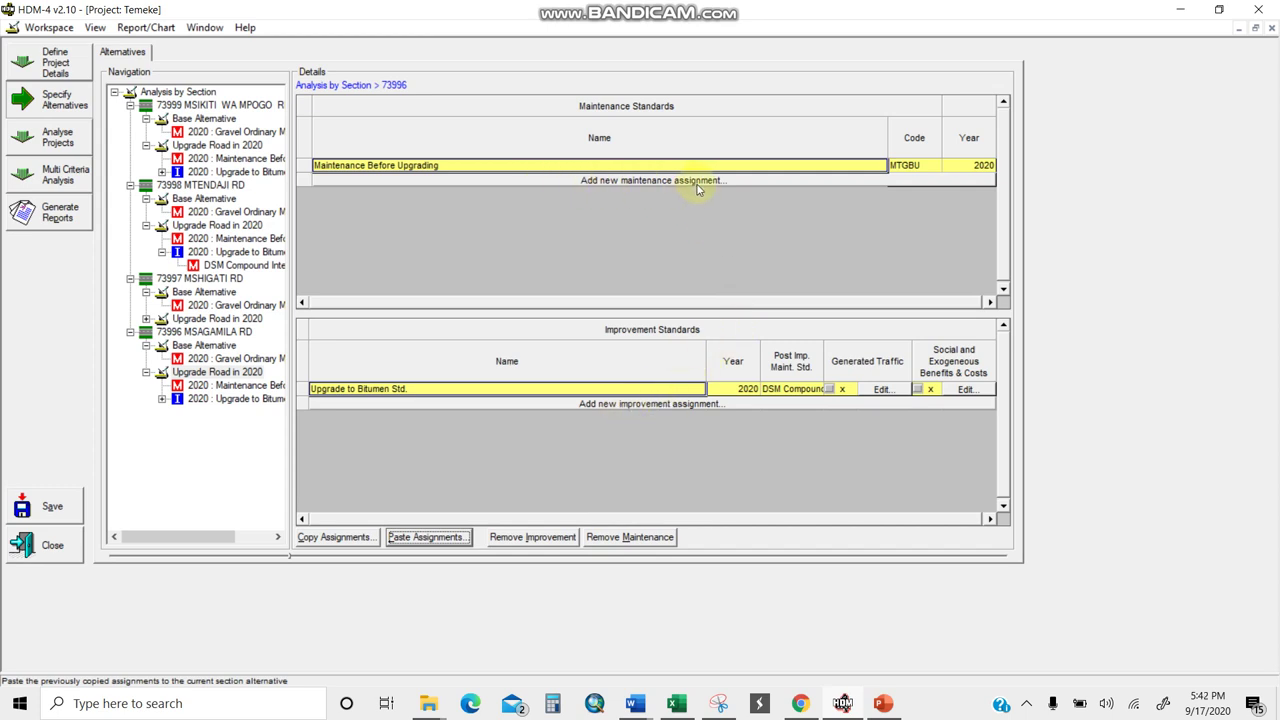
{"action": "left_click", "coordinate": [162, 398]}
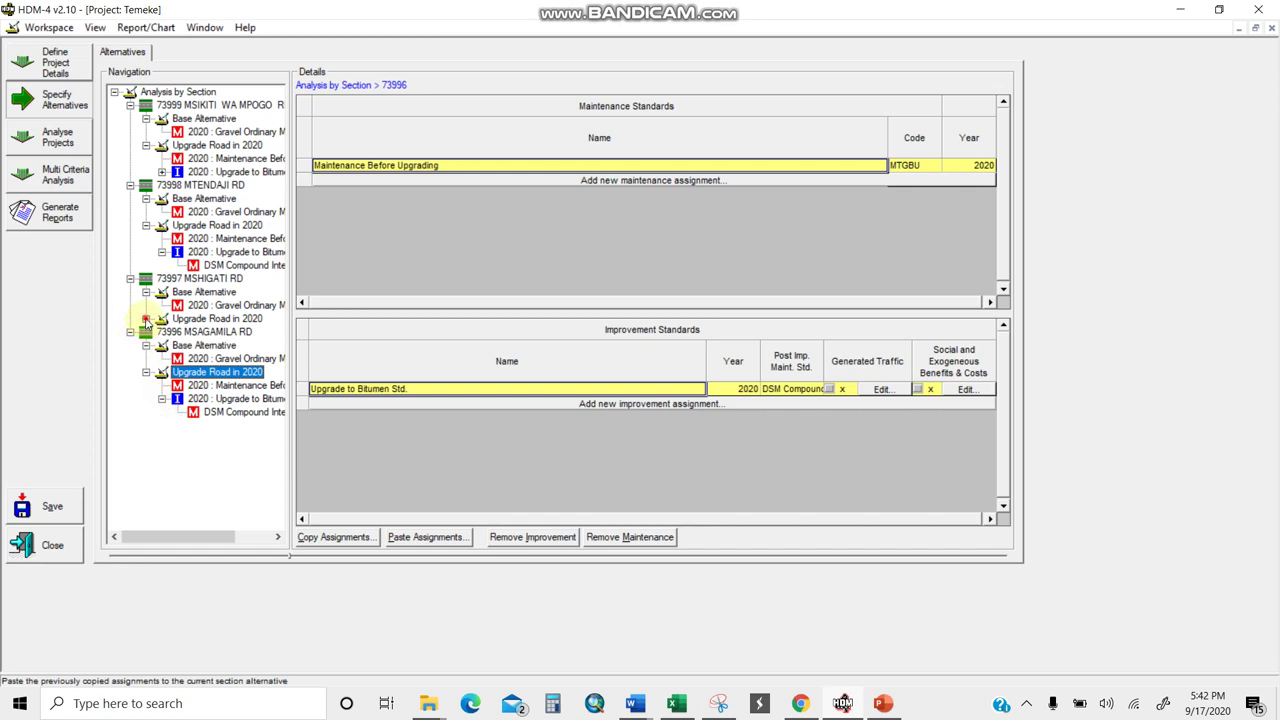
Expand the upgrade alternatives of sections 73997 and 73999, and examine the DSM Compound Interventions work items under section 73996
{"action": "left_click", "coordinate": [146, 318]}
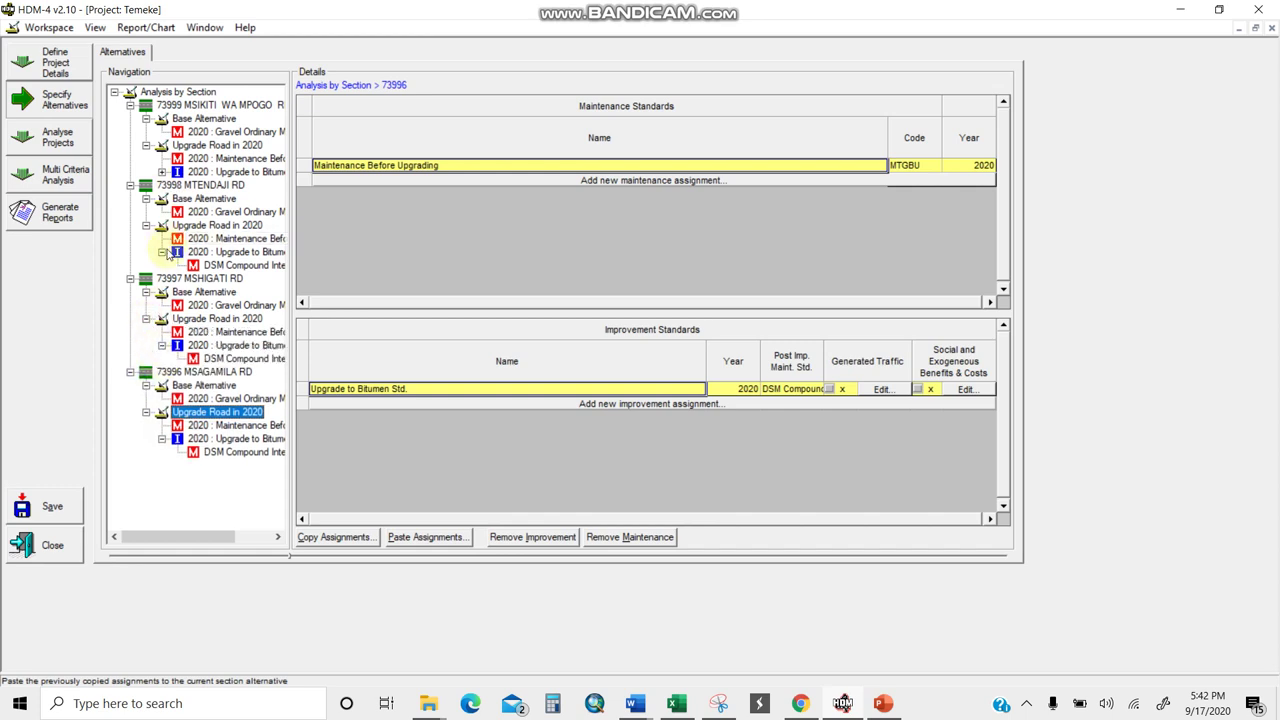
{"action": "left_click", "coordinate": [162, 171]}
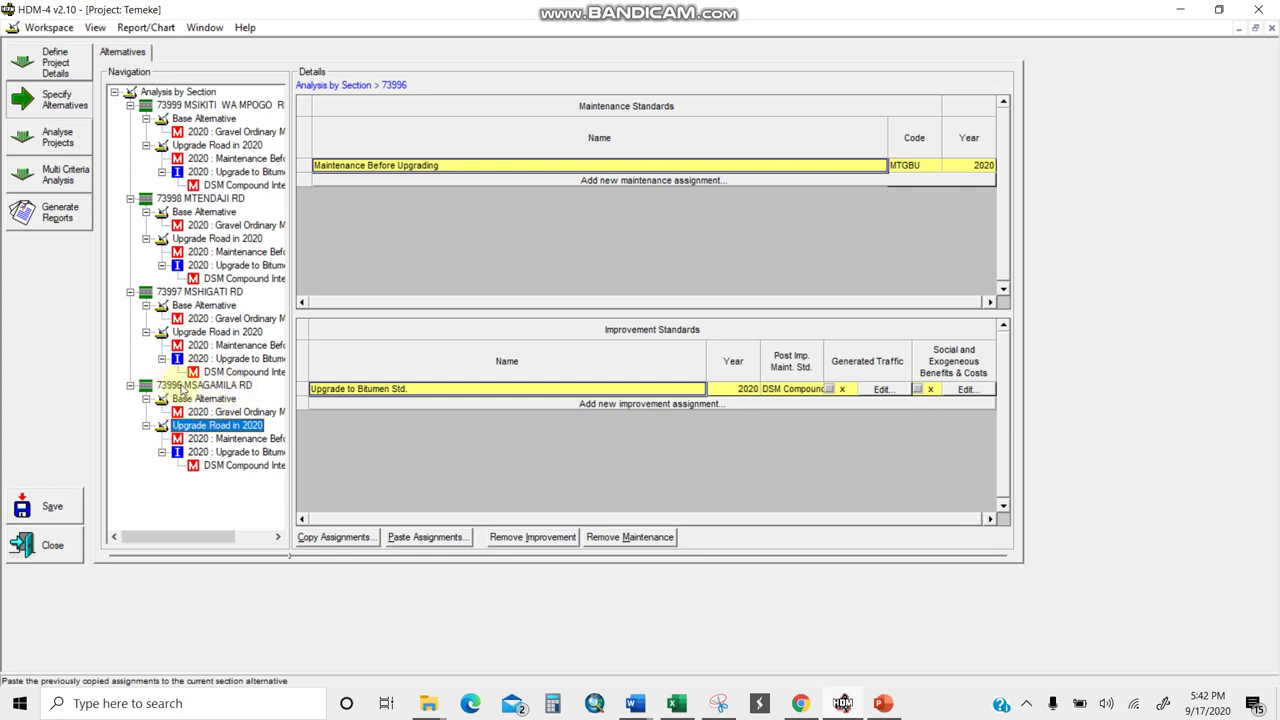
{"action": "left_click", "coordinate": [252, 467]}
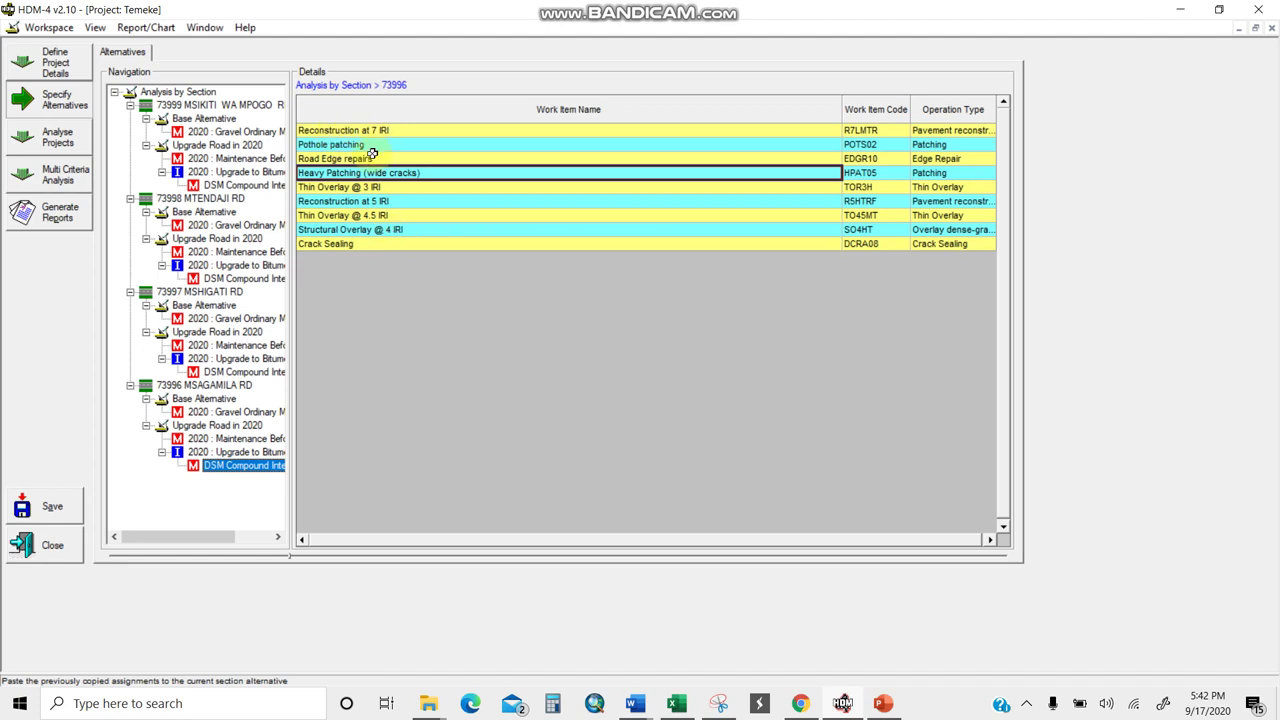
{"action": "left_click", "coordinate": [212, 239]}
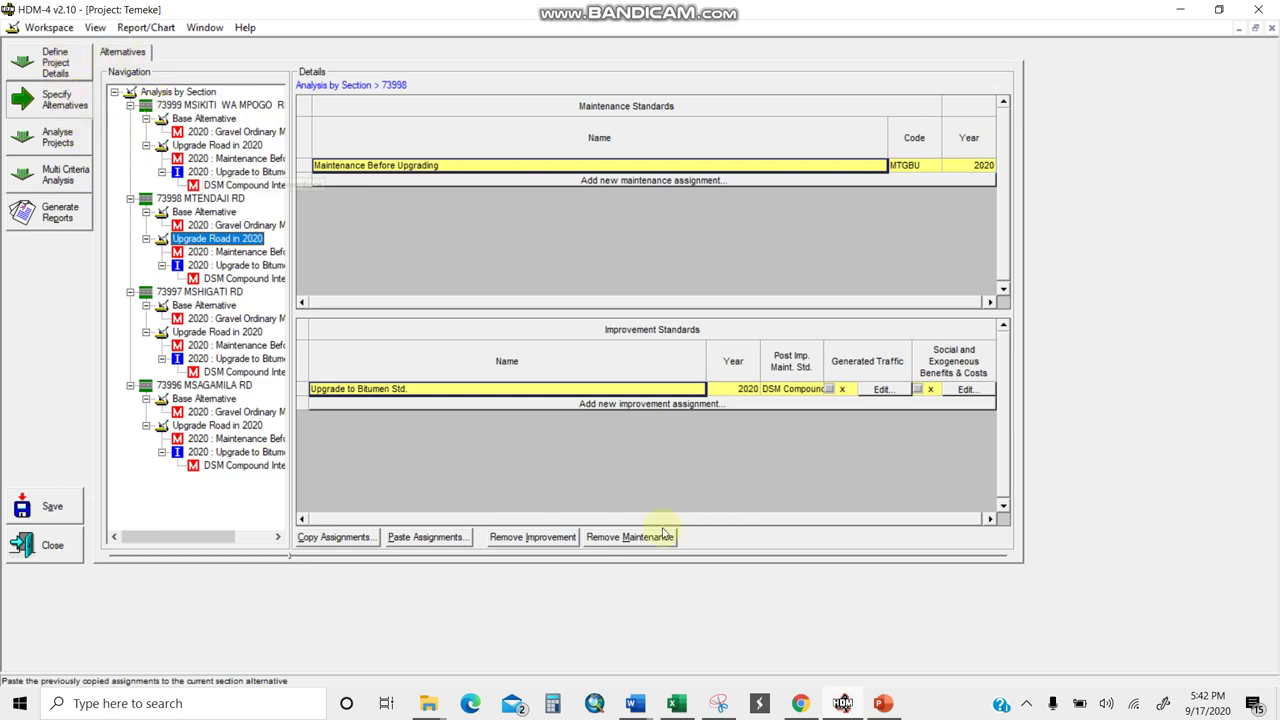
Switch to the Word document HDM4-Project Analysis and review its study synopsis and road section alternatives diagrams
{"action": "left_click", "coordinate": [634, 705]}
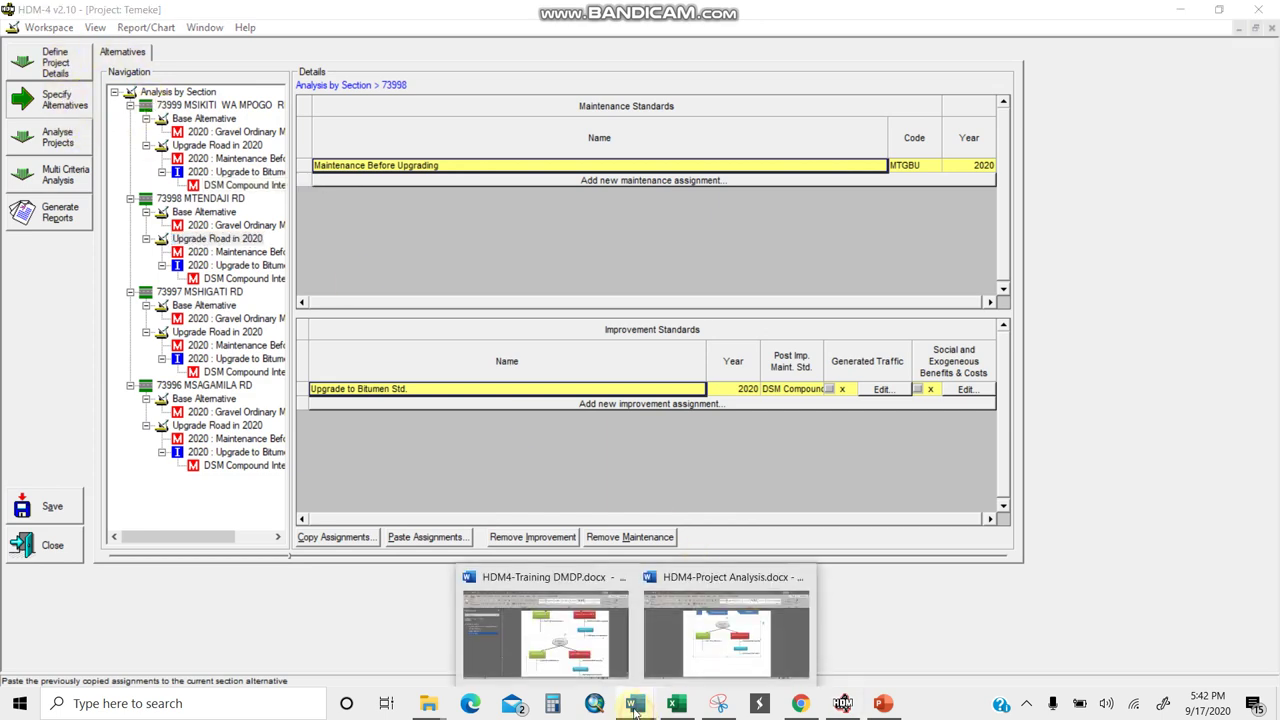
{"action": "left_click", "coordinate": [730, 640]}
{"action": "scroll", "coordinate": [630, 320], "scroll_direction": "up", "scroll_amount": 5}
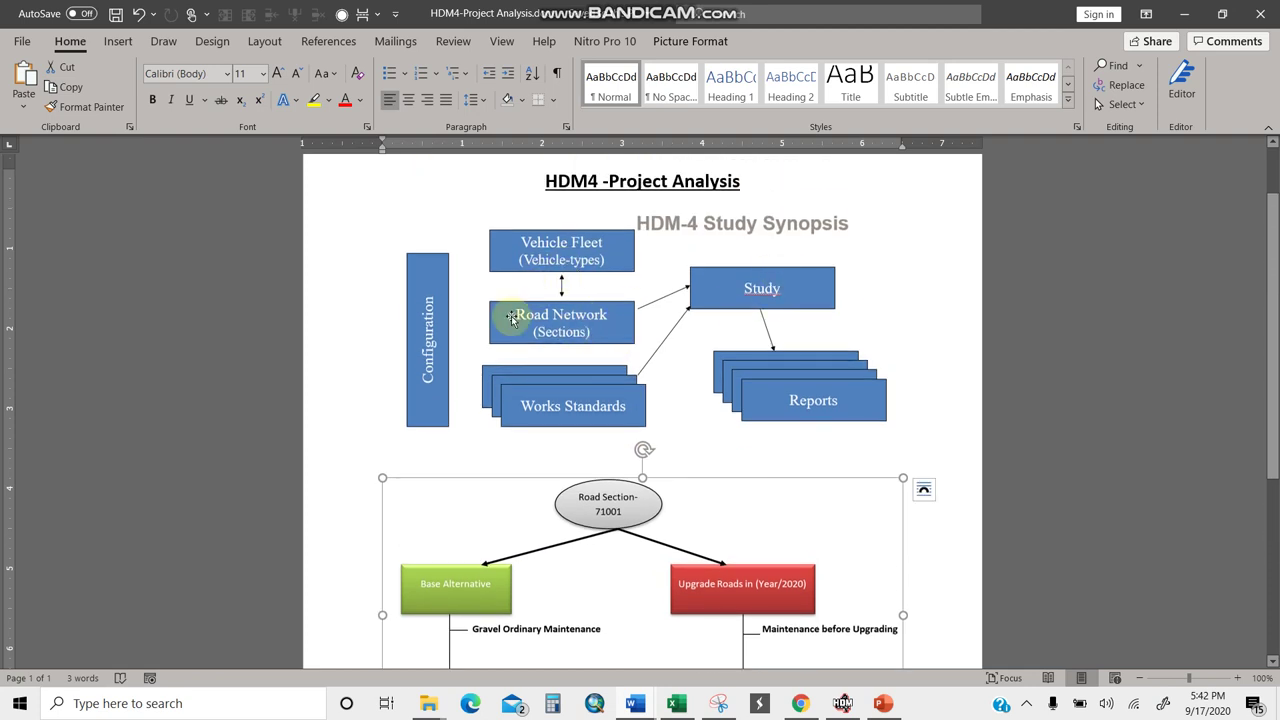
{"action": "left_click", "coordinate": [760, 290]}
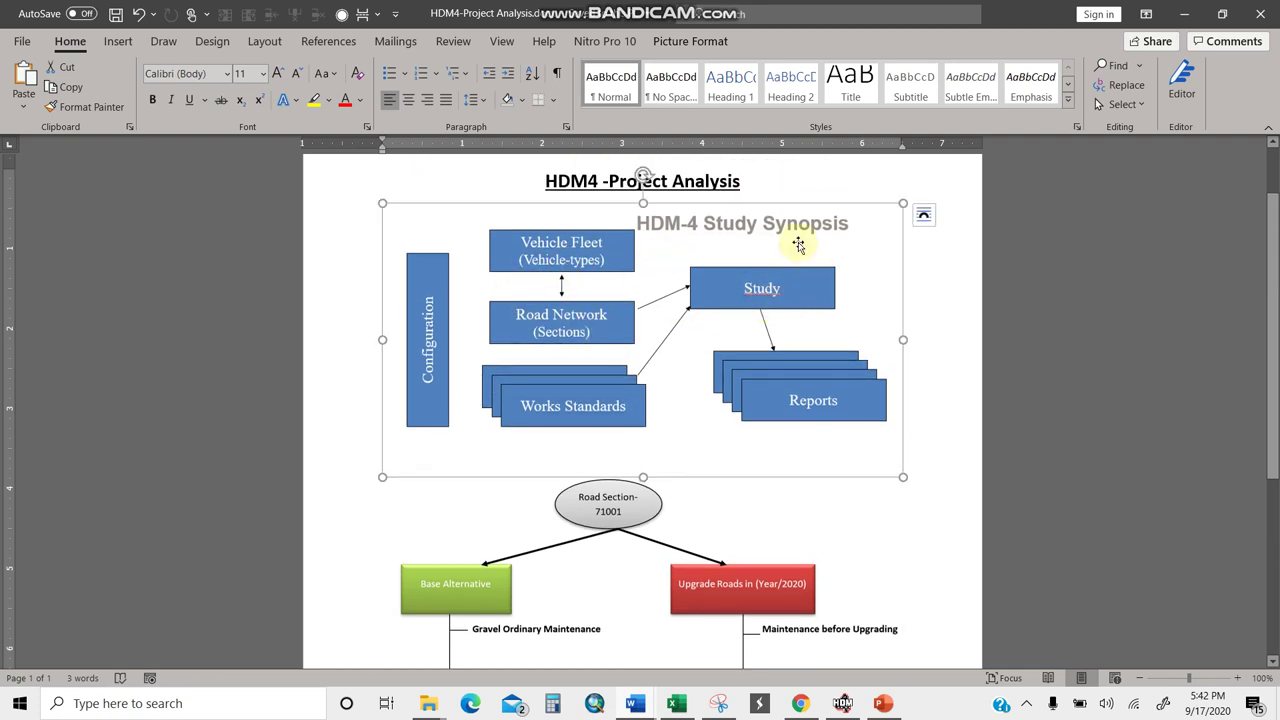
{"action": "scroll", "coordinate": [703, 300], "scroll_direction": "down", "scroll_amount": 5}
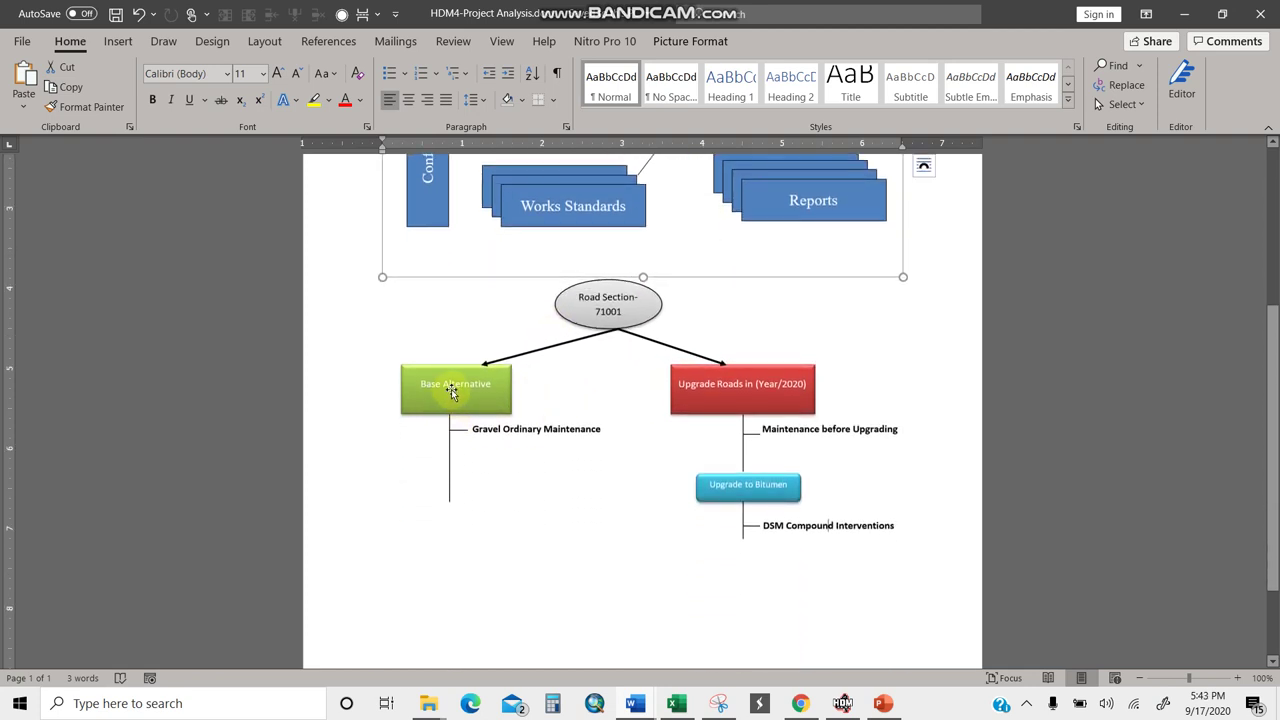
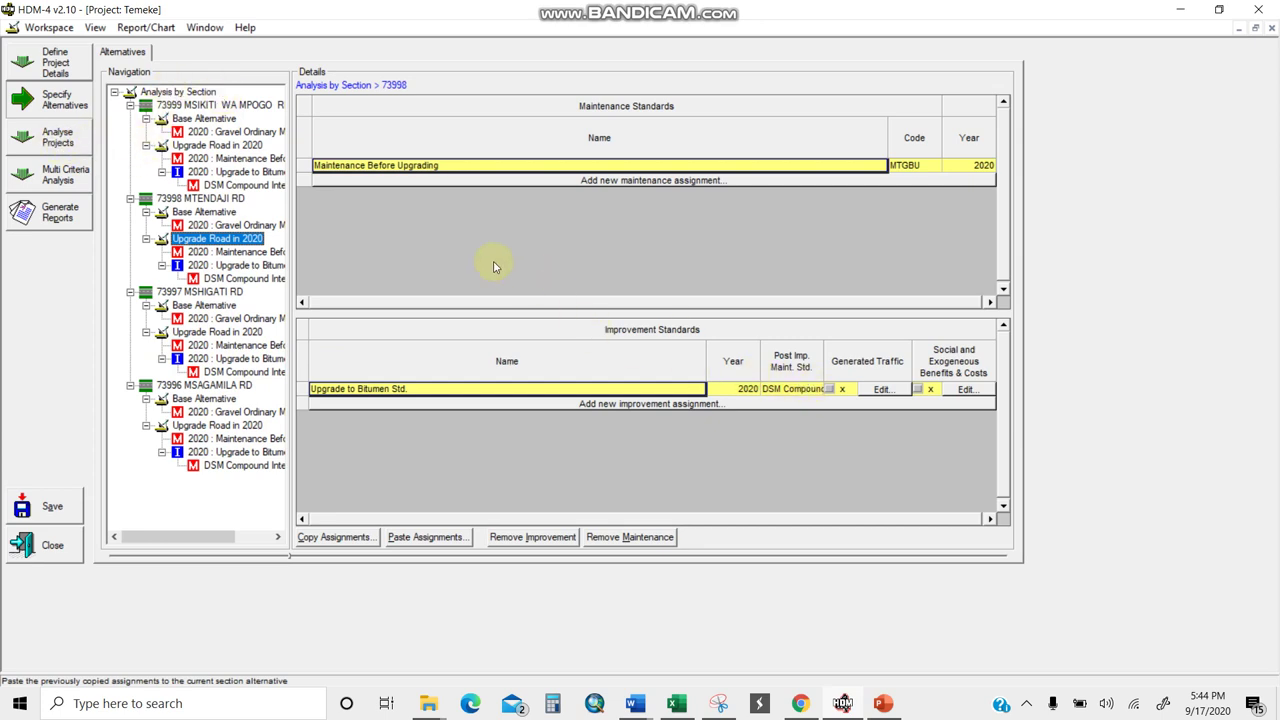
Open the HDM-4 project analysis setup, look through its sensitivity and run pages, and toggle economic analysis off and on
{"action": "left_click", "coordinate": [40, 138]}
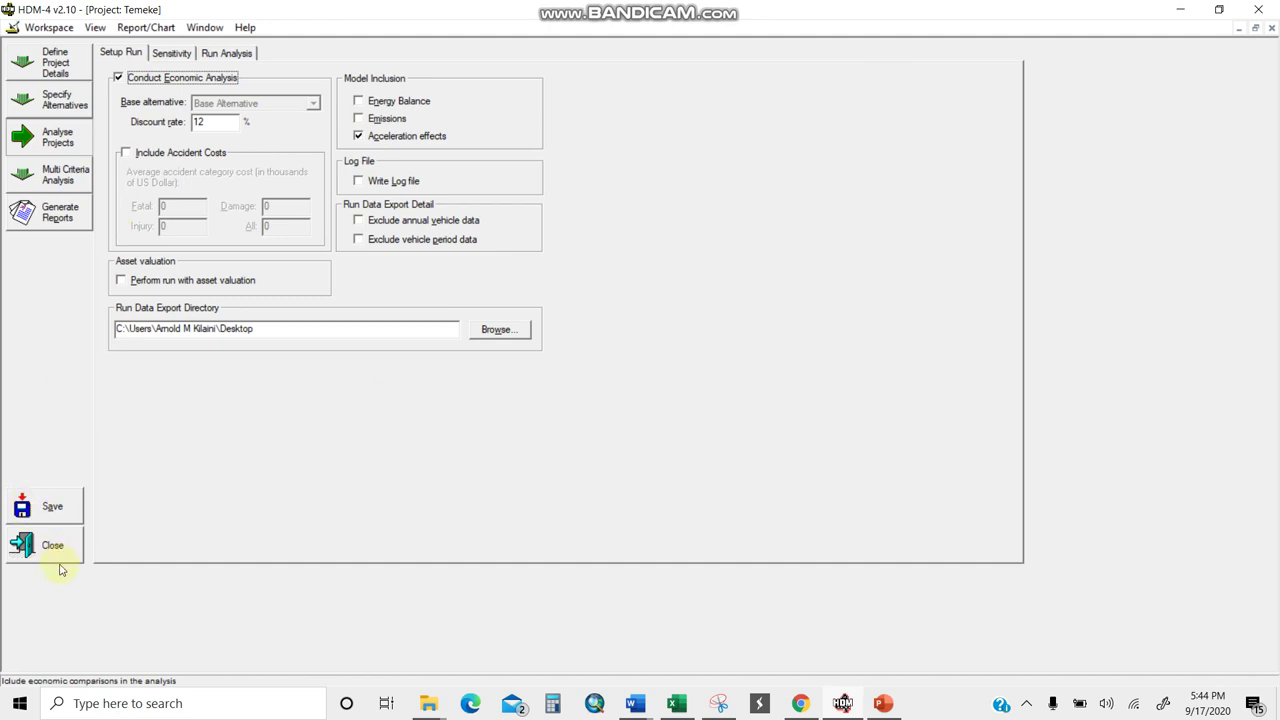
{"action": "left_click", "coordinate": [170, 54]}
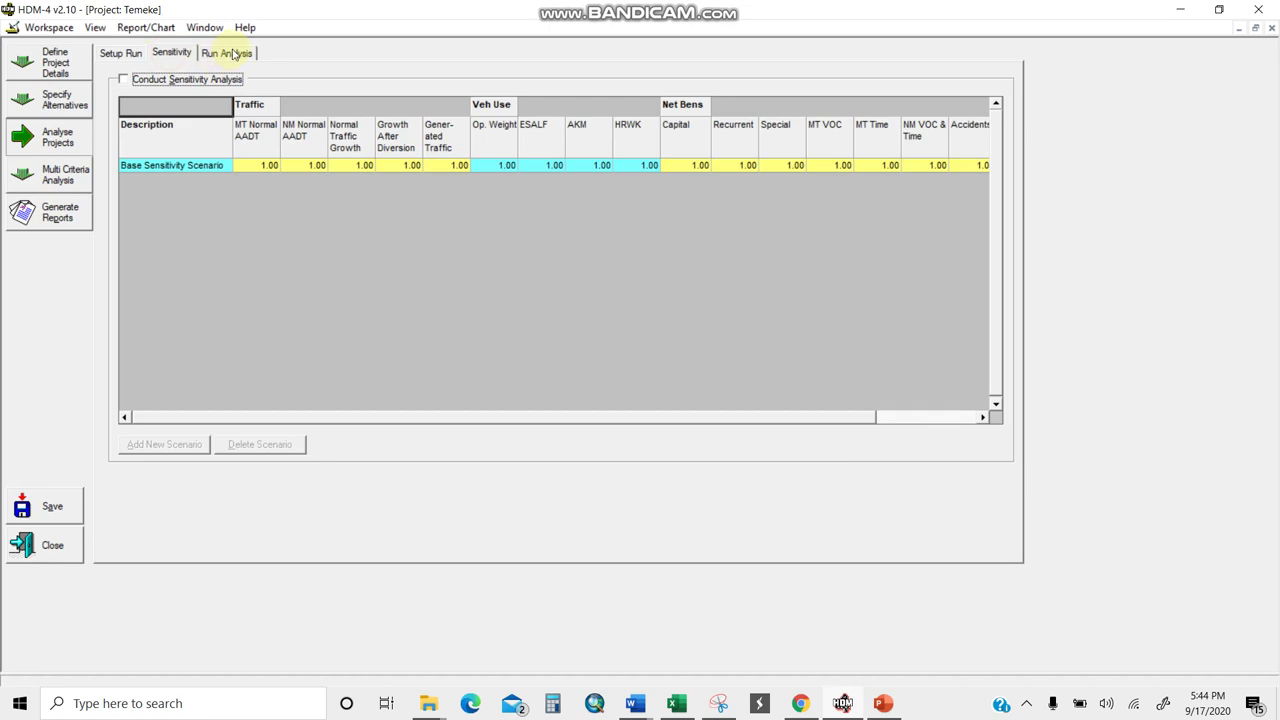
{"action": "left_click", "coordinate": [232, 53]}
{"action": "left_click", "coordinate": [121, 53]}
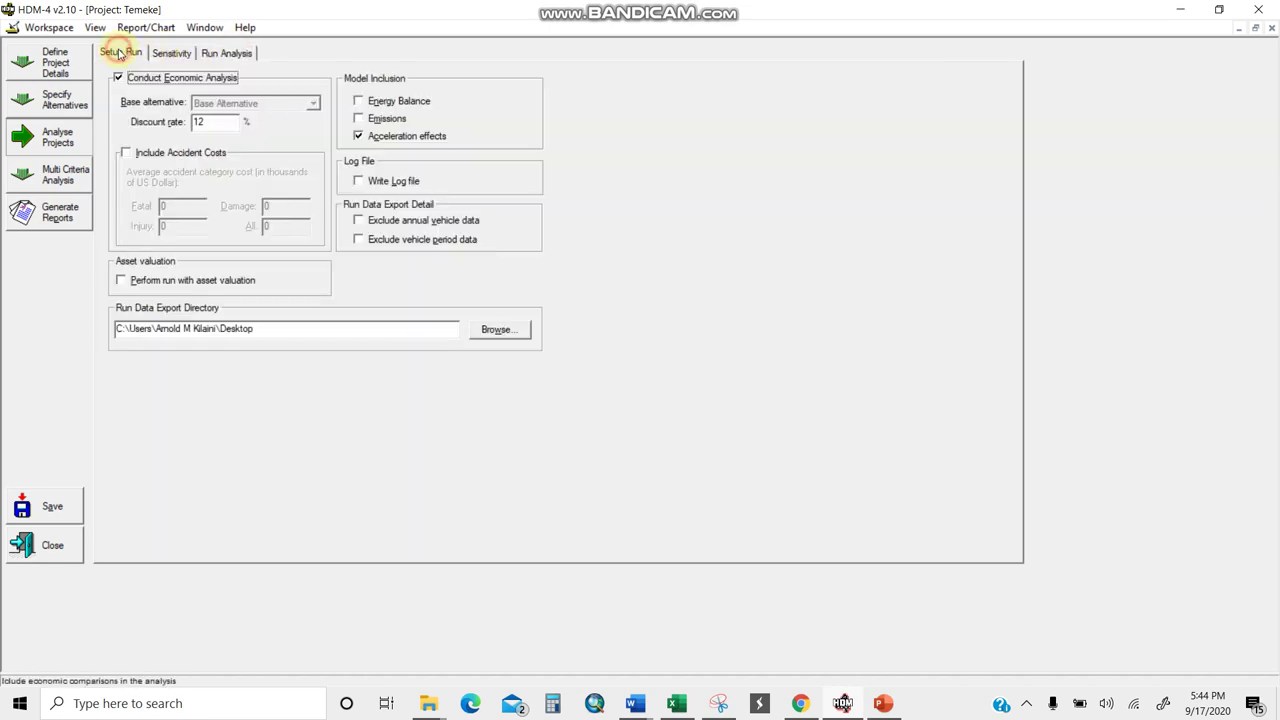
{"action": "left_click", "coordinate": [118, 78]}
{"action": "left_click", "coordinate": [118, 78]}
Check the discount rate for developing countries in the Excel sheet and set the HDM-4 analysis discount rate to 12%
{"action": "double_click", "coordinate": [201, 121]}
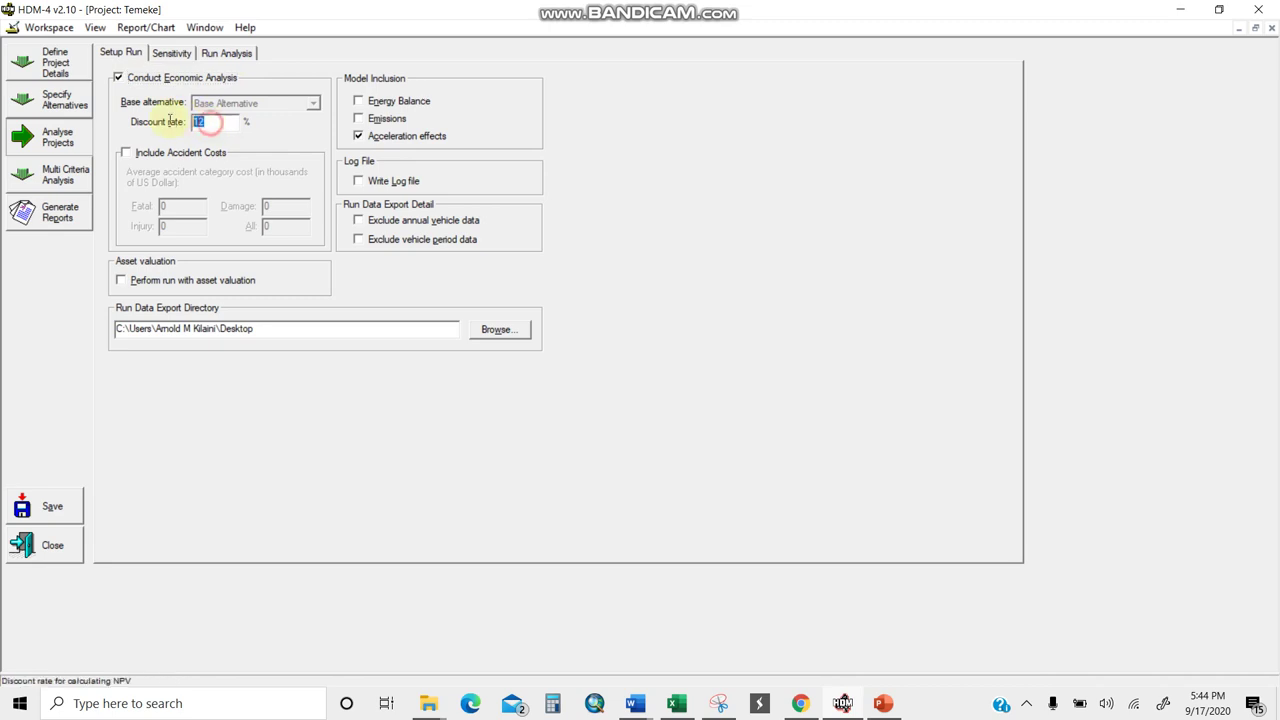
{"action": "type", "text": "6"}
{"action": "left_click", "coordinate": [676, 703]}
{"action": "left_click", "coordinate": [190, 218]}
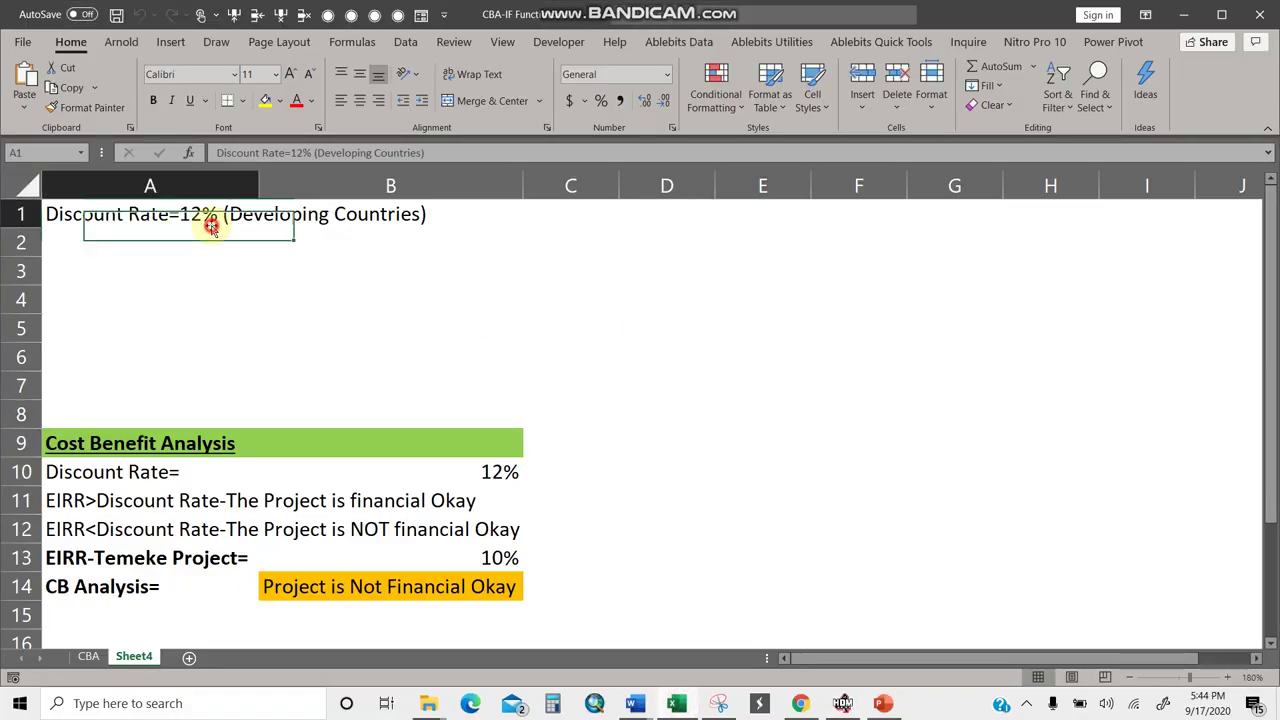
{"action": "left_click", "coordinate": [286, 222]}
{"action": "left_click", "coordinate": [131, 214]}
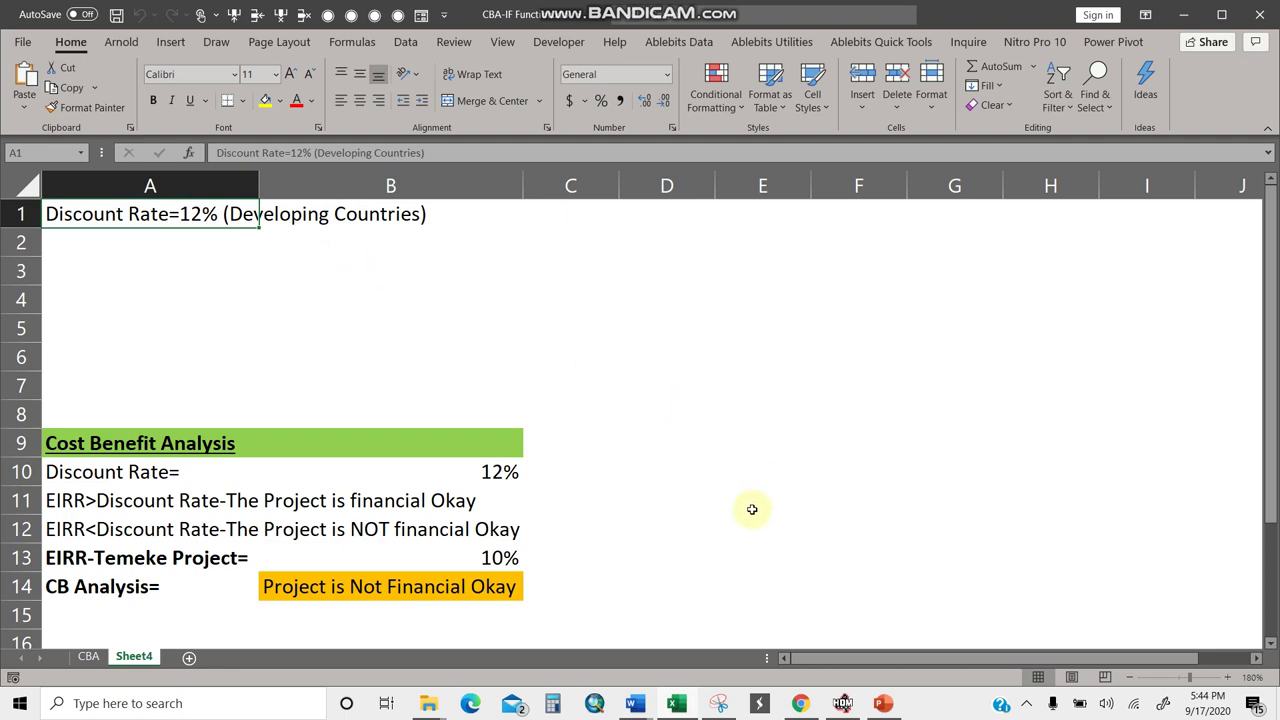
{"action": "left_click", "coordinate": [843, 703]}
{"action": "left_click", "coordinate": [200, 121]}
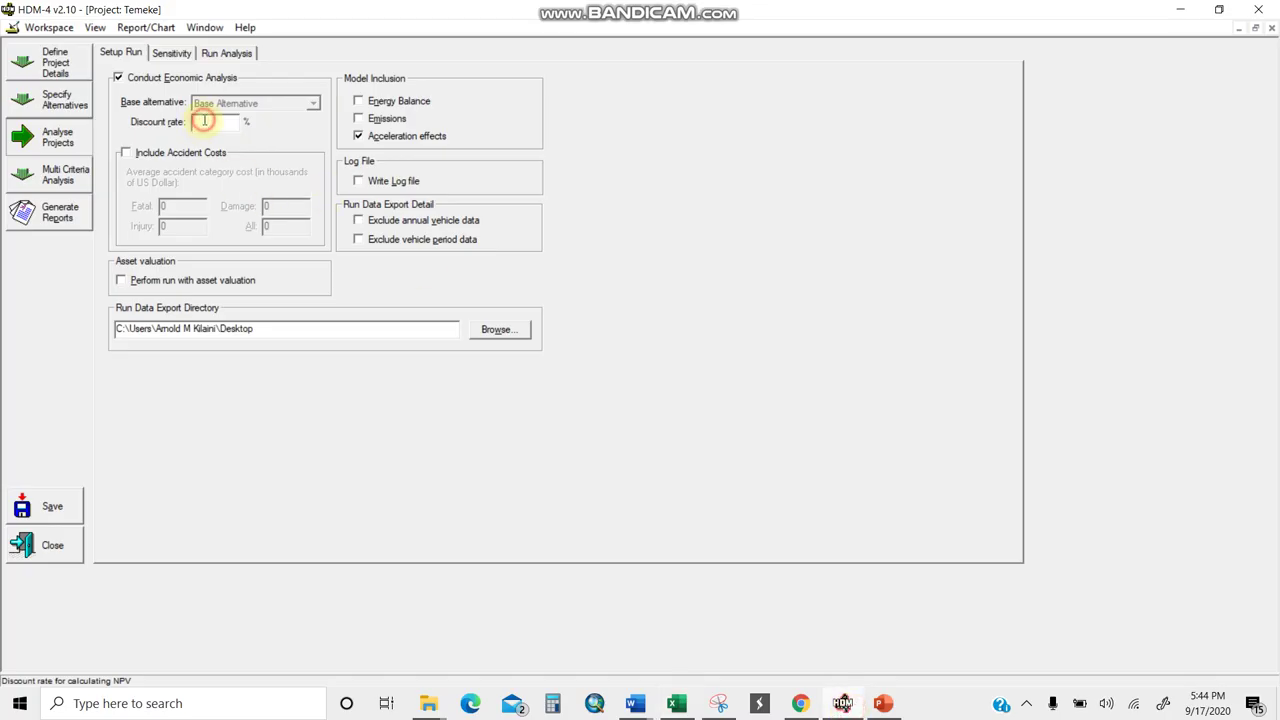
{"action": "type", "text": "12"}
Switch to Excel, review the cost benefit decision rules, and set the EIRR of the Temeke project in B13 to 25%
{"action": "left_click", "coordinate": [676, 703]}
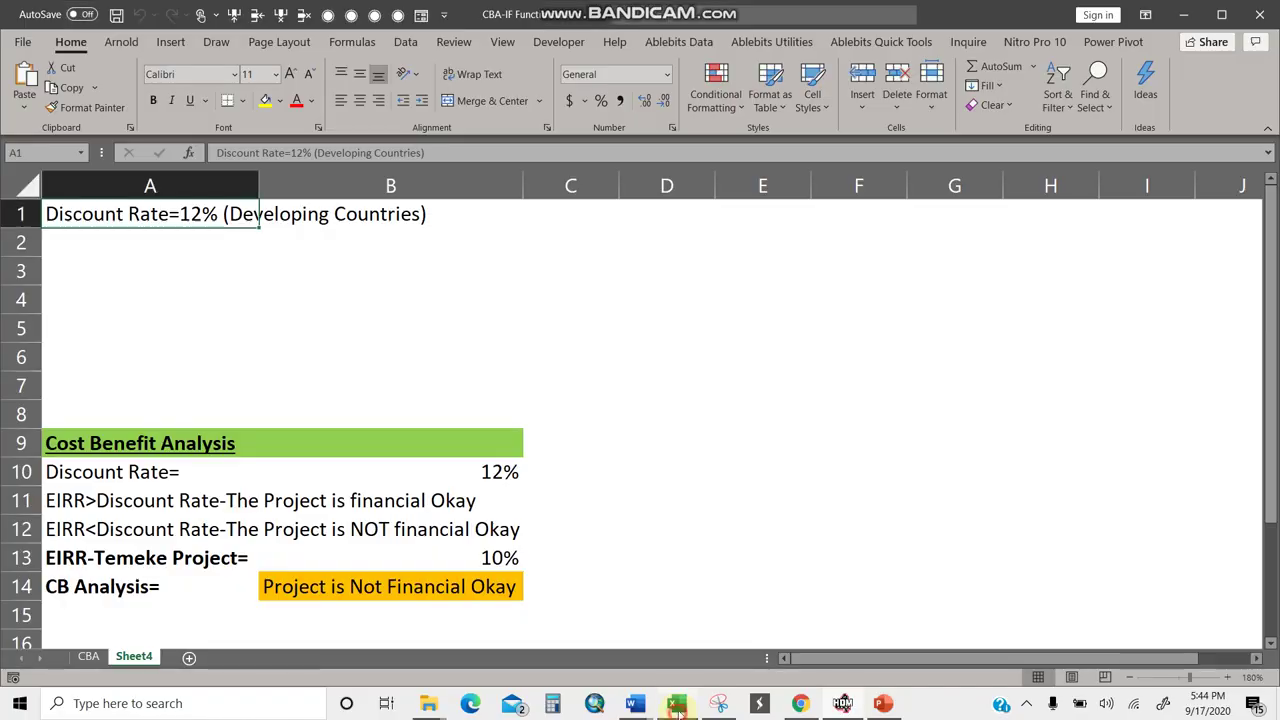
{"action": "left_click", "coordinate": [185, 350]}
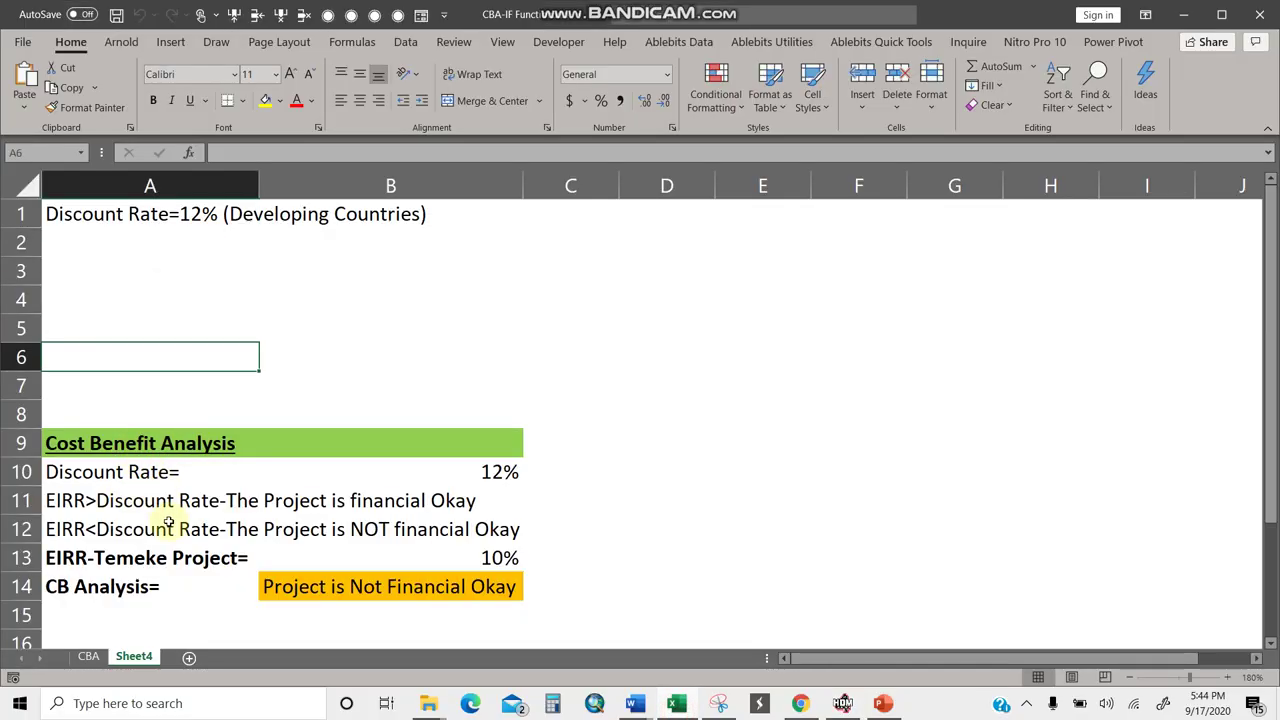
{"action": "left_click", "coordinate": [80, 502]}
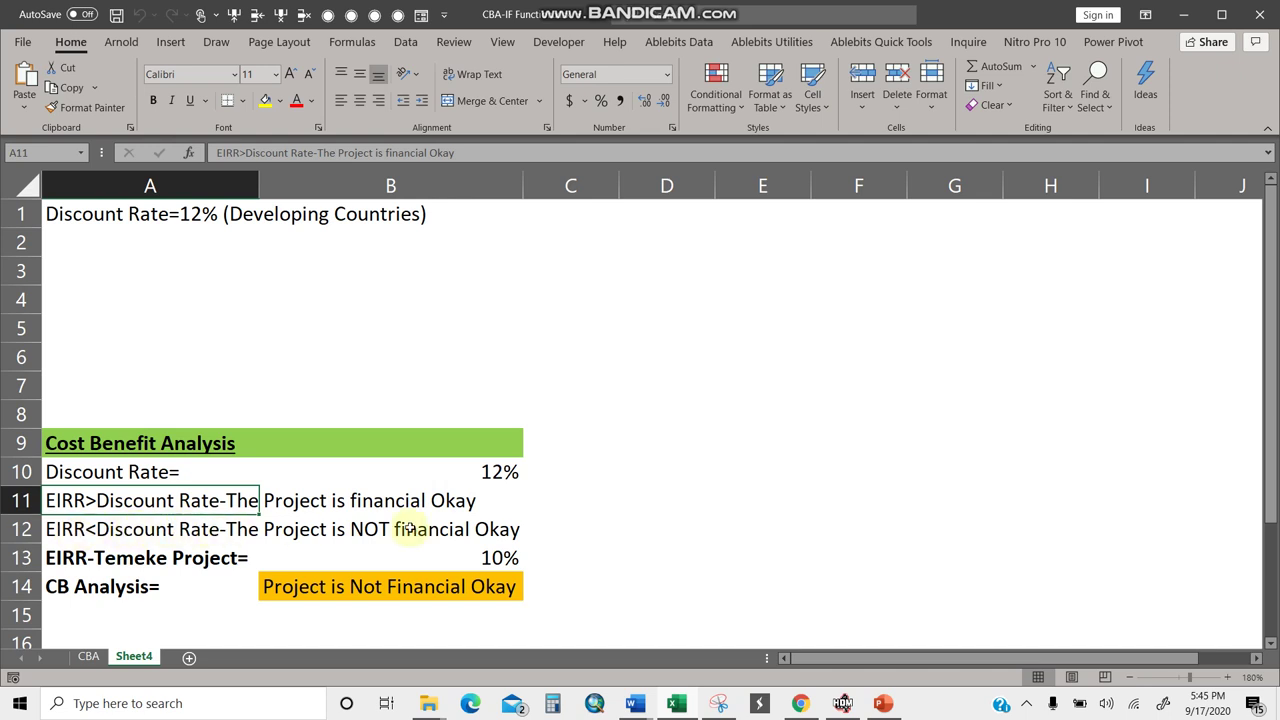
{"action": "left_click", "coordinate": [485, 557]}
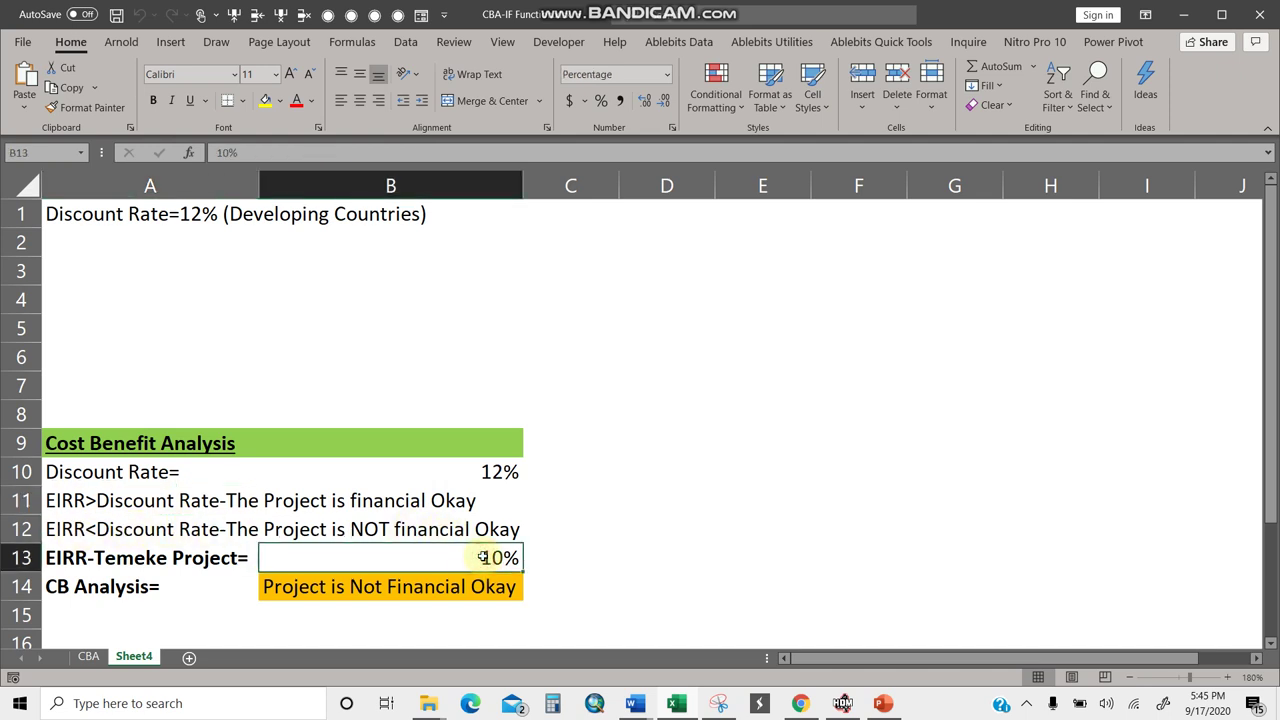
{"action": "type", "text": "25"}
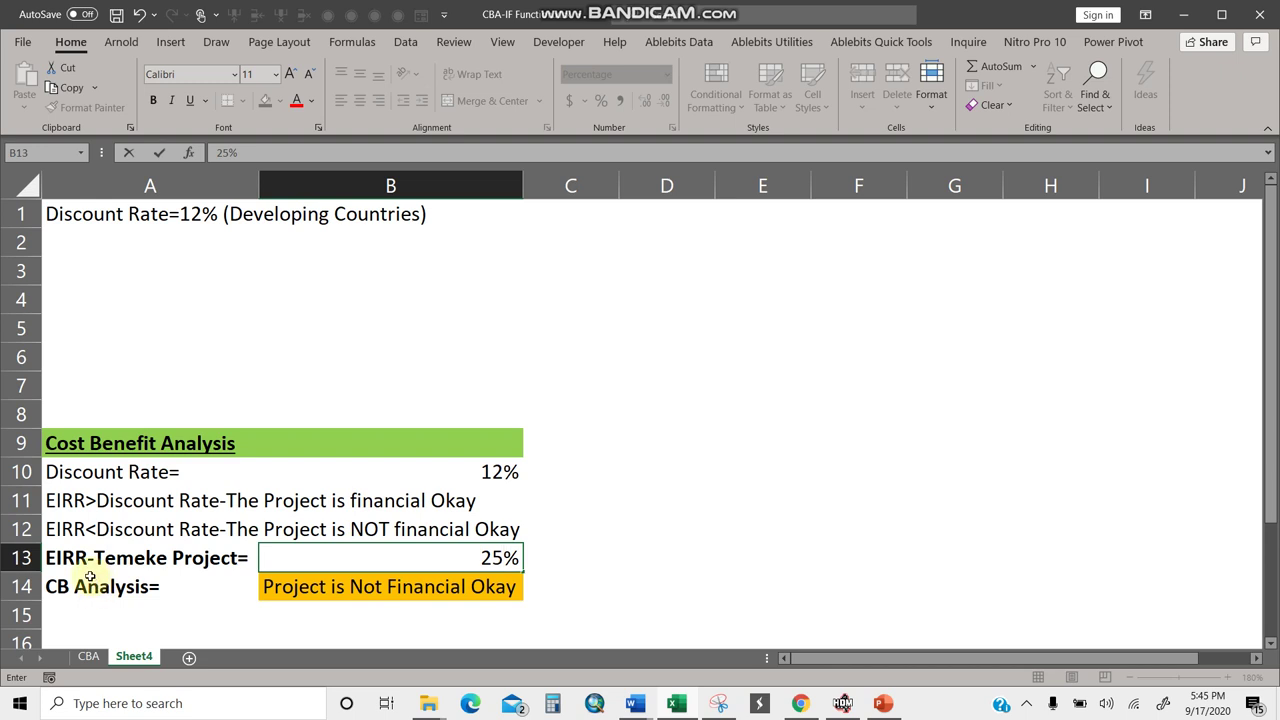
{"action": "left_click", "coordinate": [478, 505]}
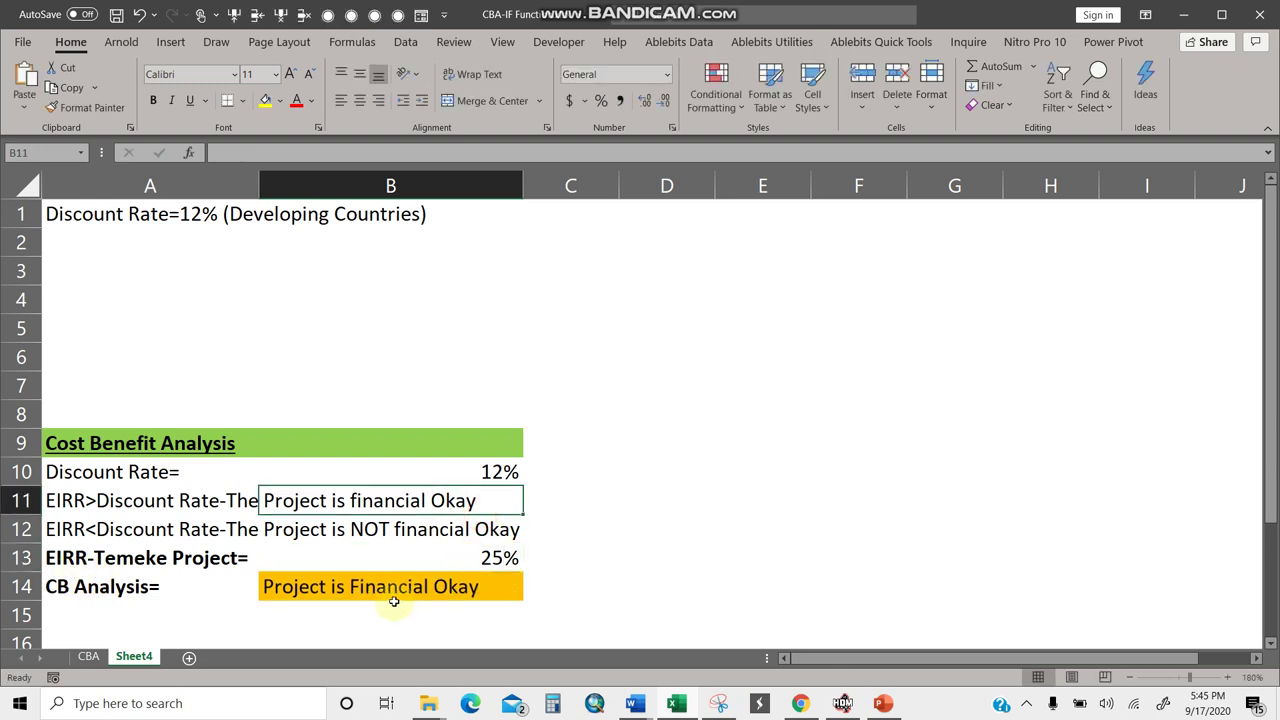
Set the EIRR of the Temeke project in B13 back to 10%
{"action": "left_click", "coordinate": [471, 553]}
{"action": "type", "text": "10"}
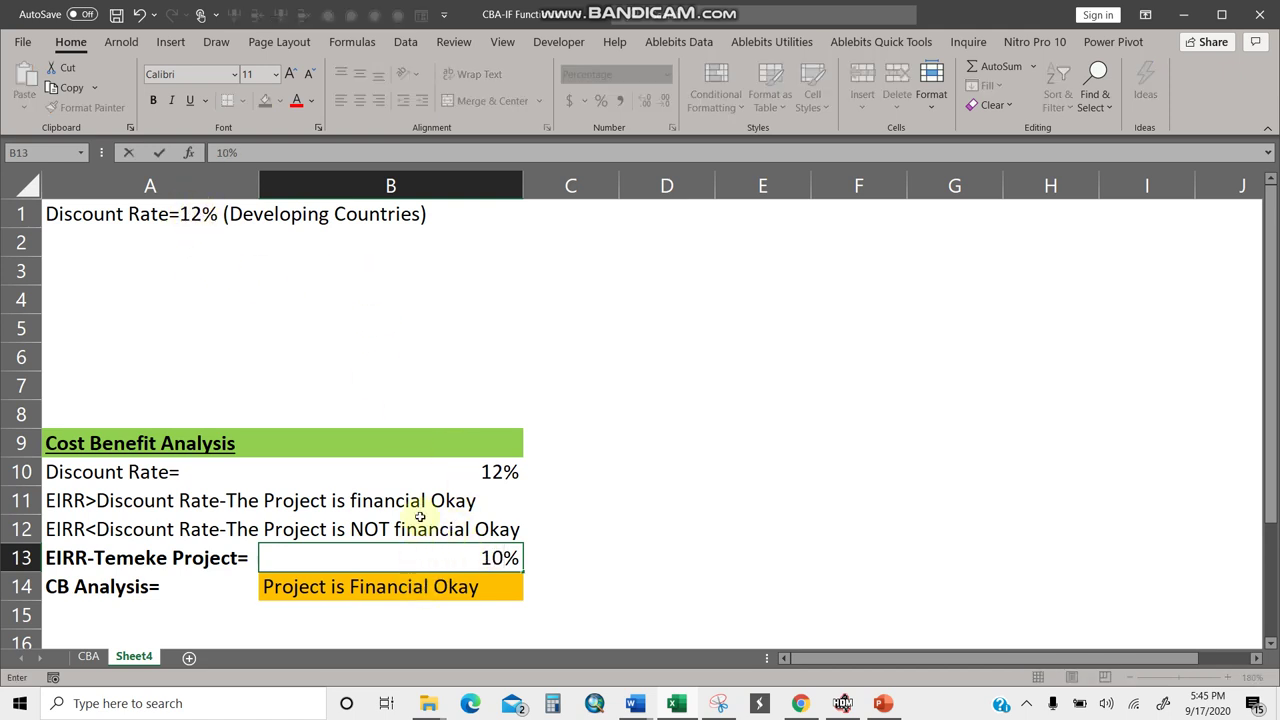
{"action": "key", "text": "Return"}
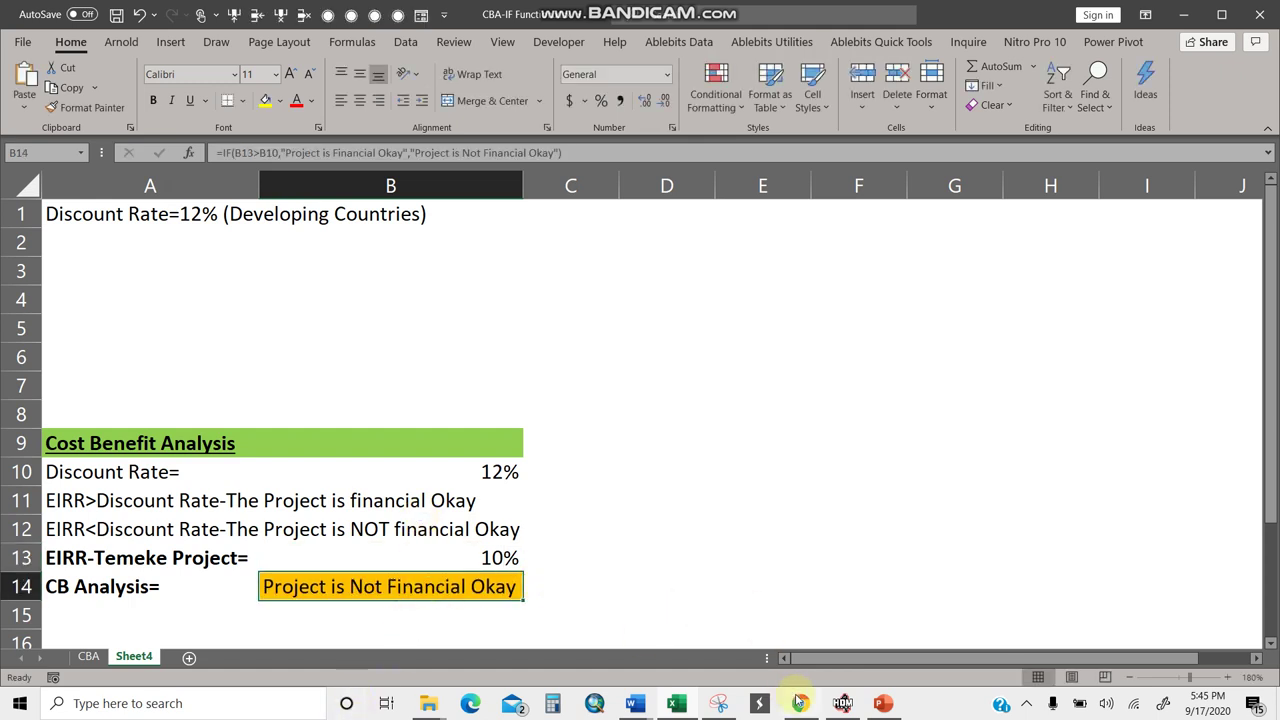
Switch back to HDM-4 and try the accident costs option with its cost fields and the asset valuation option, switching both off again
{"action": "left_click", "coordinate": [843, 703]}
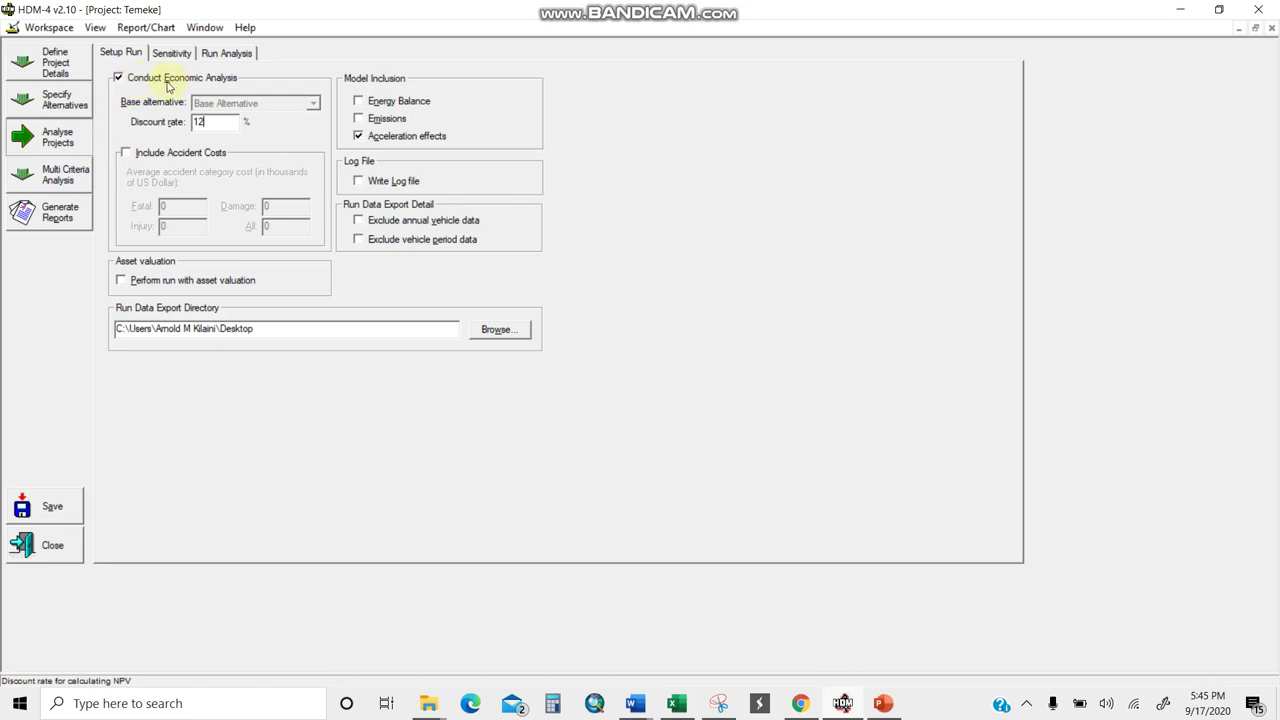
{"action": "double_click", "coordinate": [217, 122]}
{"action": "left_click", "coordinate": [125, 153]}
{"action": "left_click", "coordinate": [166, 207]}
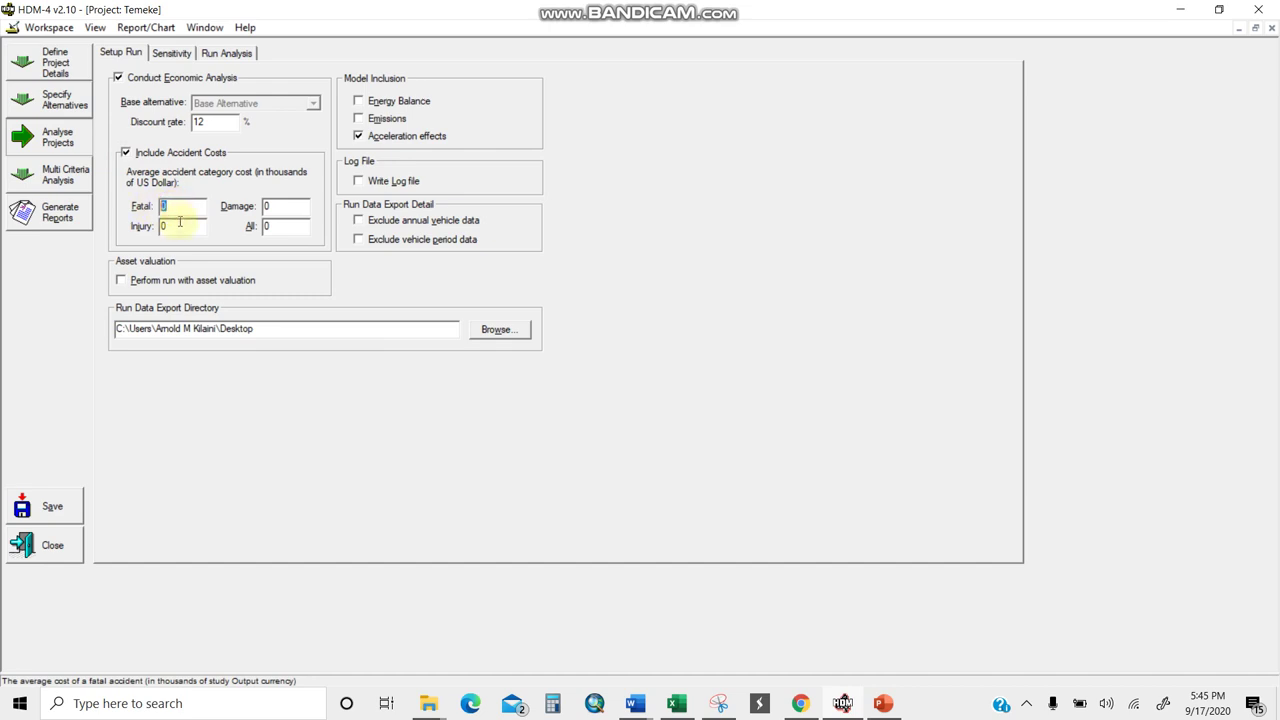
{"action": "left_click", "coordinate": [176, 228]}
{"action": "left_click", "coordinate": [272, 207]}
{"action": "left_click", "coordinate": [272, 227]}
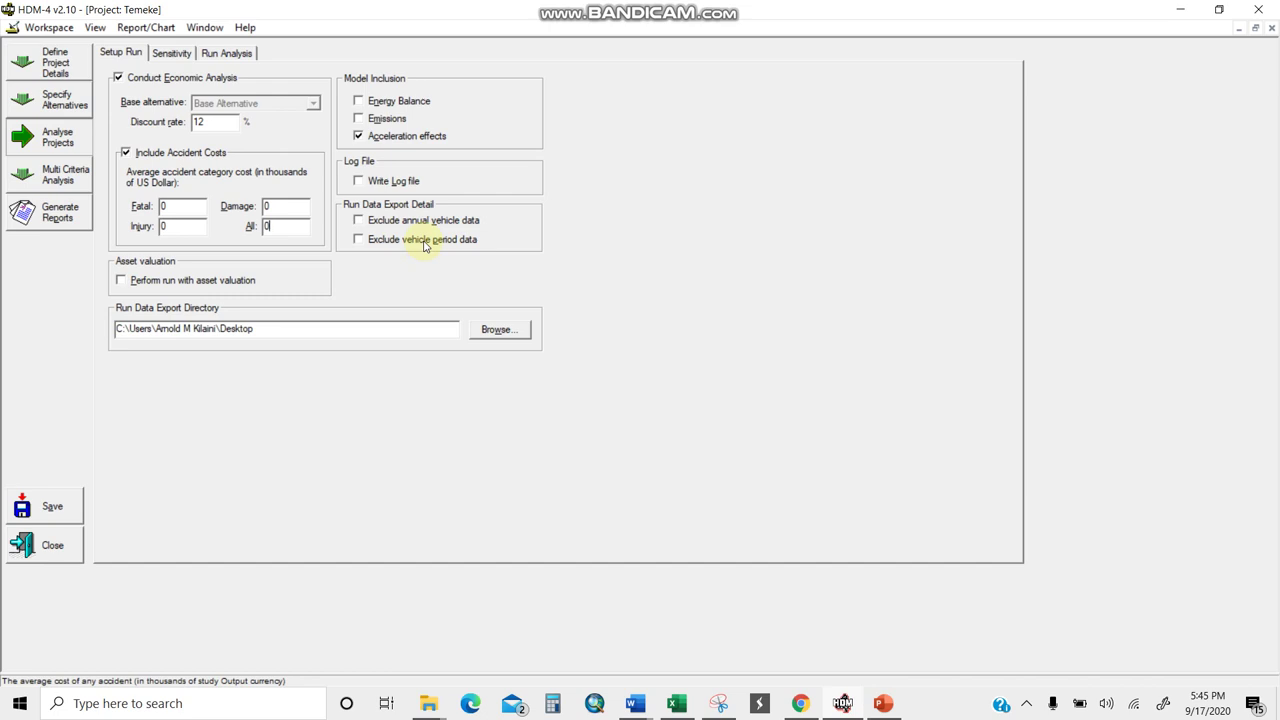
{"action": "left_click", "coordinate": [126, 154]}
{"action": "left_click", "coordinate": [123, 283]}
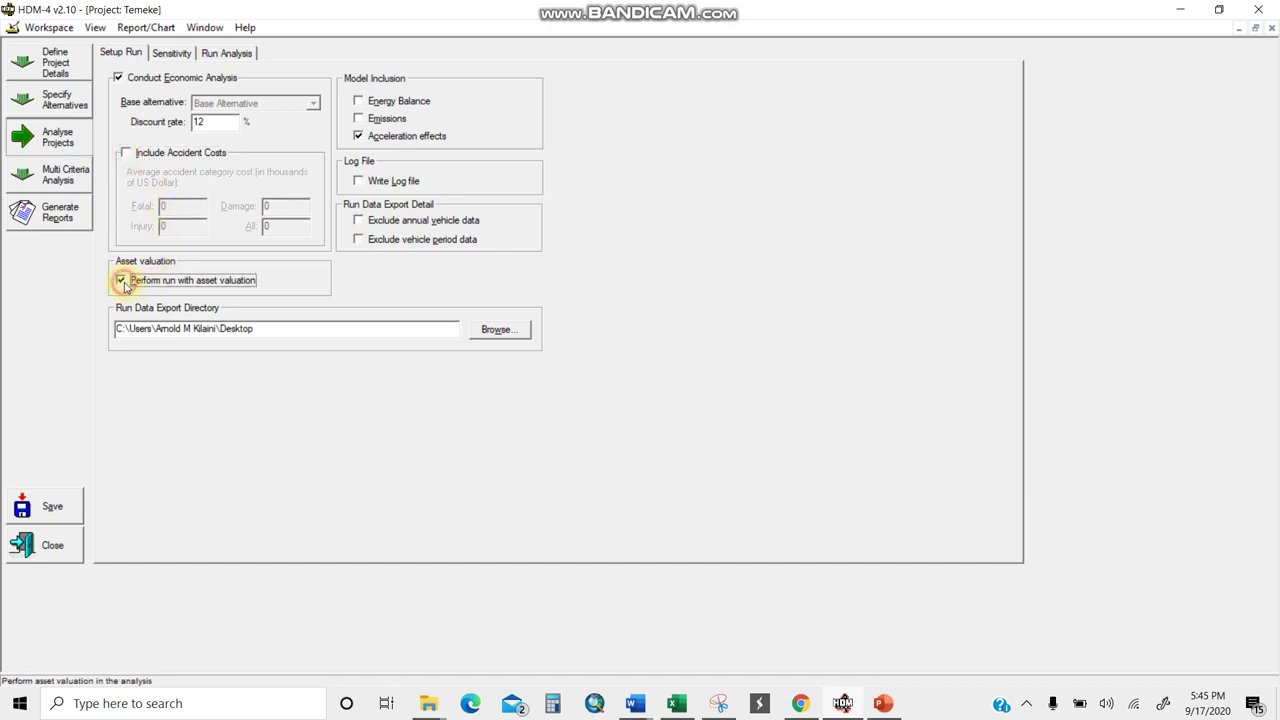
{"action": "left_click", "coordinate": [121, 283]}
Look over the base sensitivity scenario factors and the run analysis page
{"action": "left_click", "coordinate": [170, 54]}
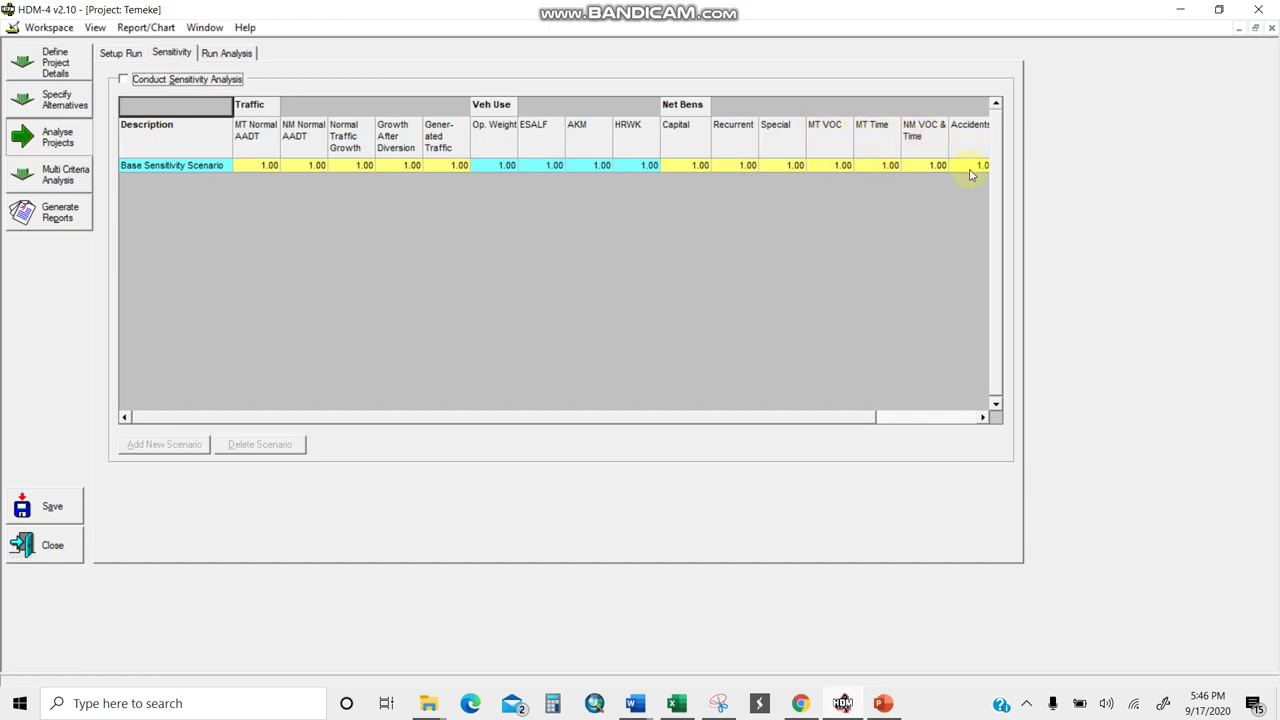
{"action": "left_click", "coordinate": [232, 52]}
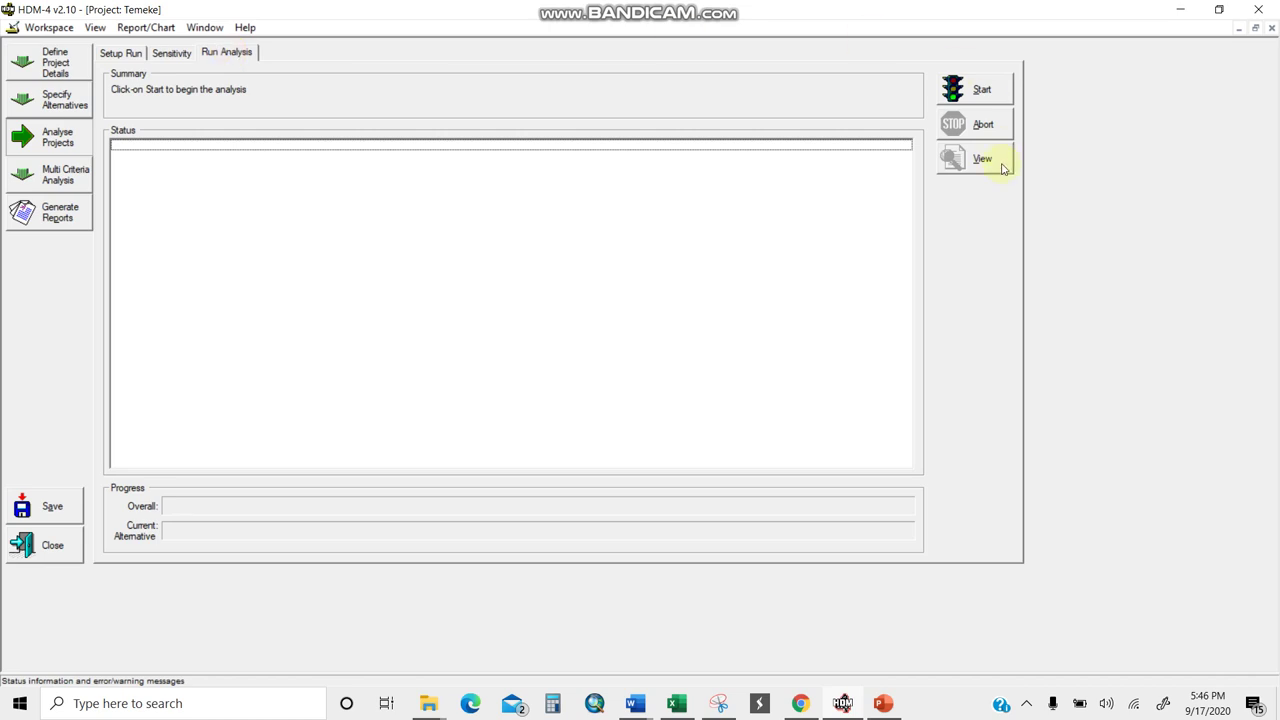
Try to set the run data export directory to the Project Analysis folder on the Desktop, and open the run analysis page
{"action": "left_click", "coordinate": [120, 52]}
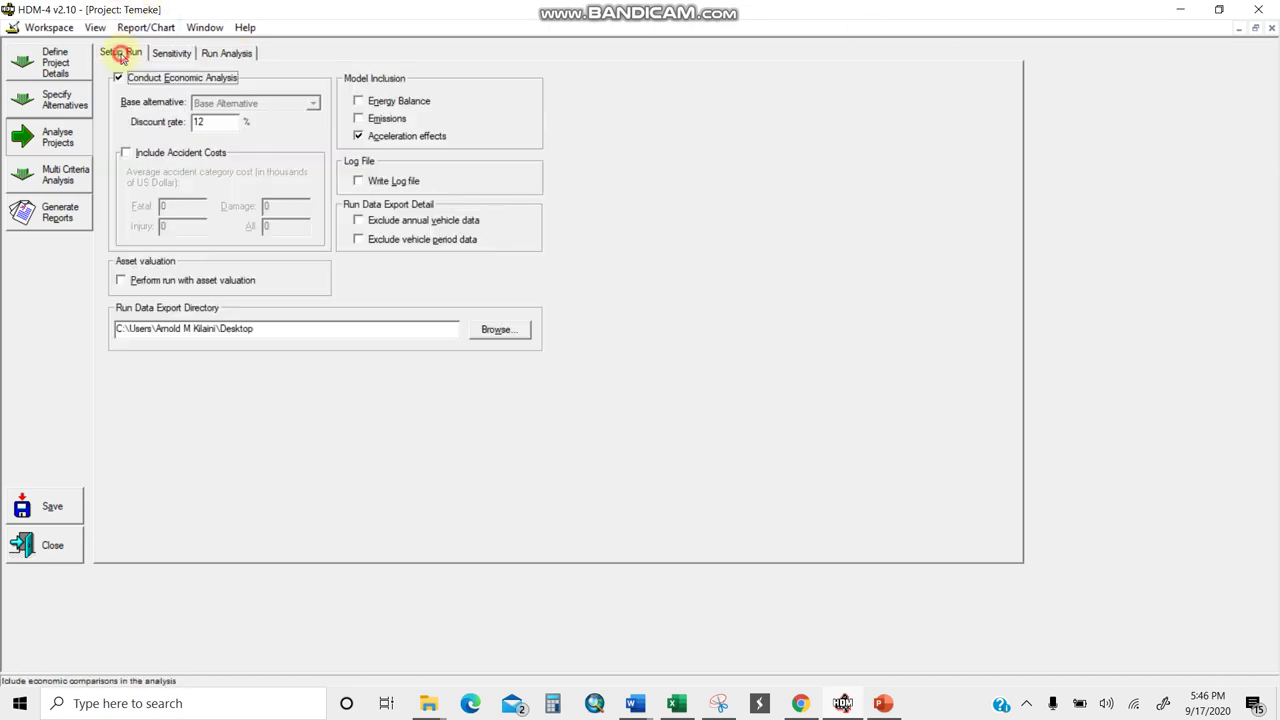
{"action": "left_click", "coordinate": [500, 329]}
{"action": "scroll", "coordinate": [591, 340], "scroll_direction": "down", "scroll_amount": 5}
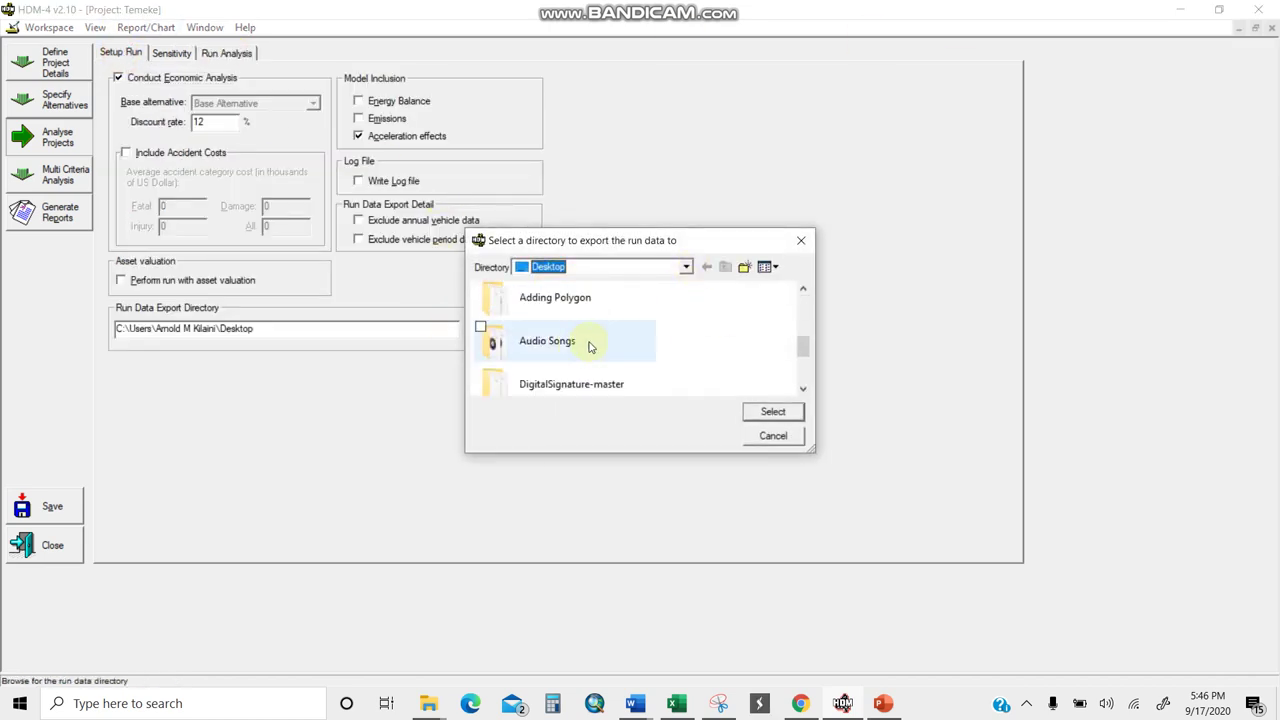
{"action": "scroll", "coordinate": [595, 332], "scroll_direction": "down", "scroll_amount": 3}
{"action": "left_click", "coordinate": [571, 331]}
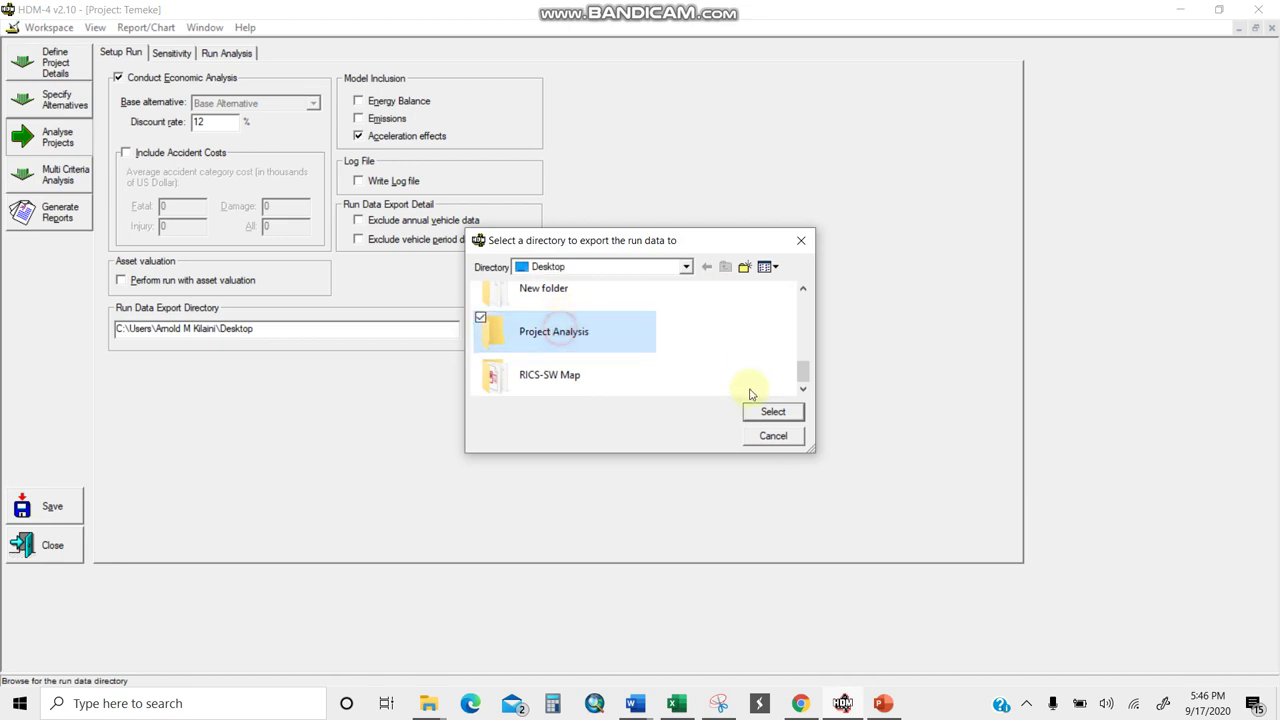
{"action": "left_click", "coordinate": [765, 414]}
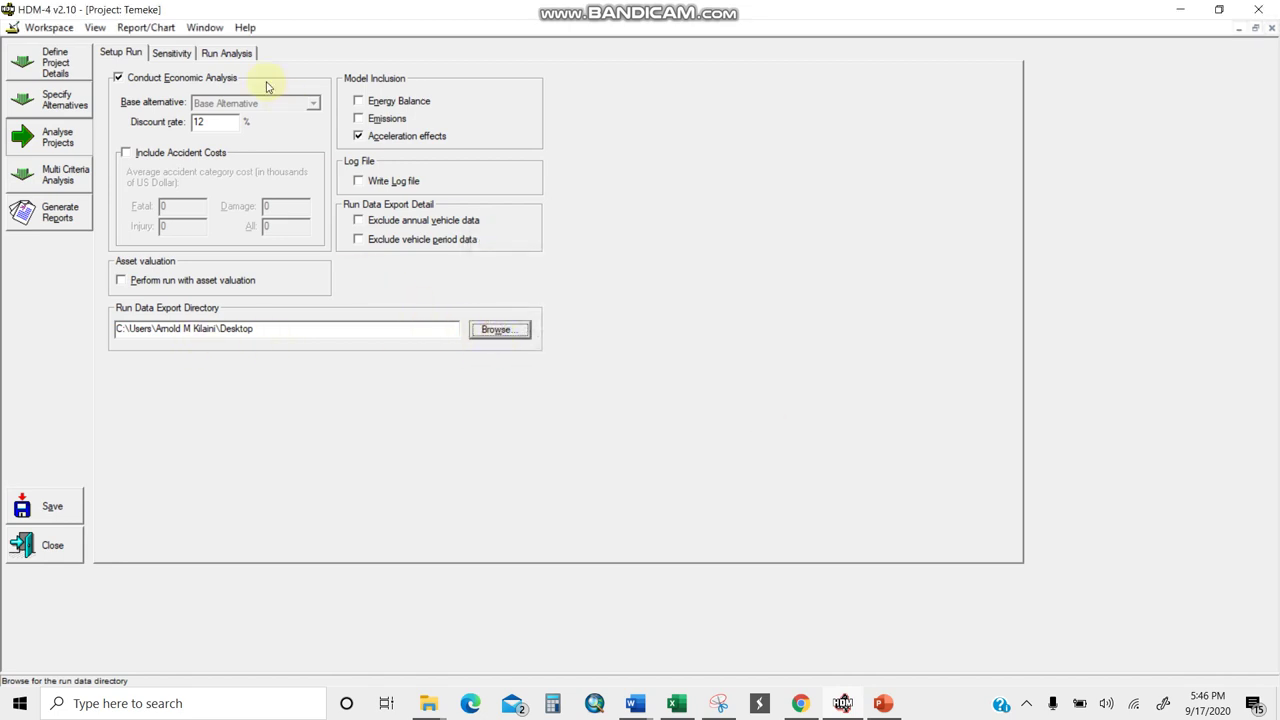
{"action": "left_click", "coordinate": [210, 54]}
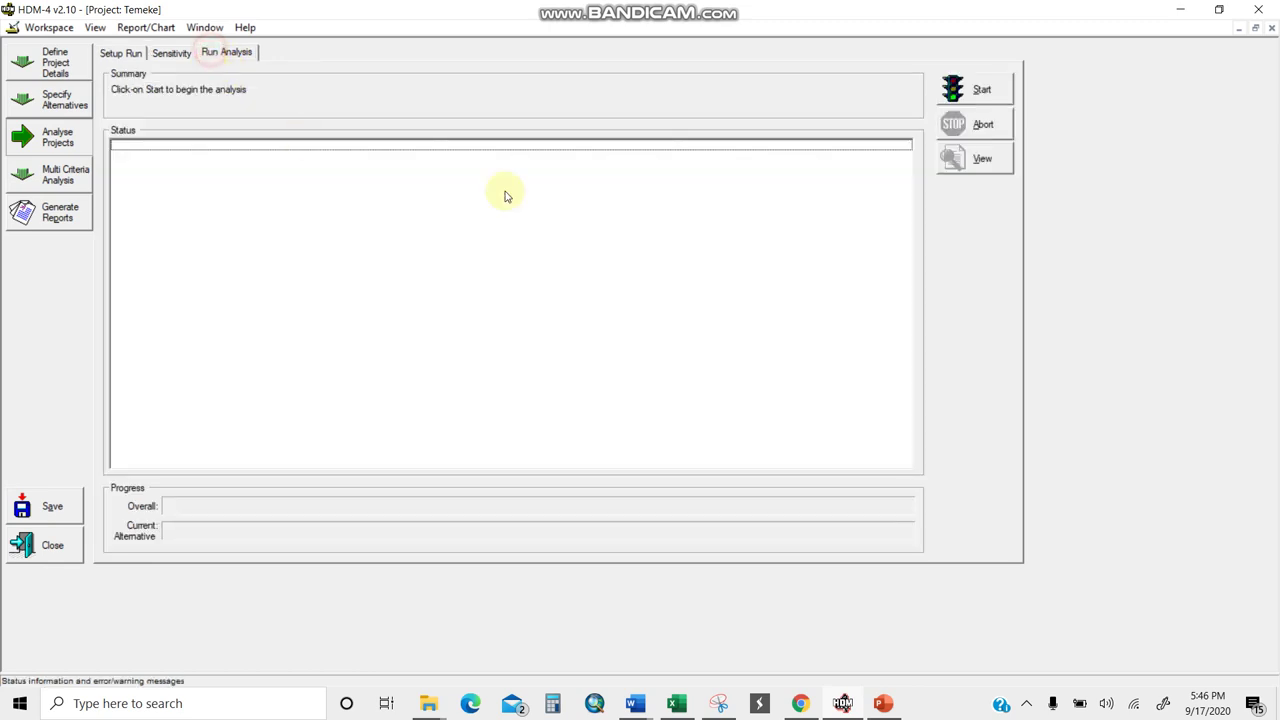
Run the analysis of the Temeke project and save the project
{"action": "left_click", "coordinate": [970, 94]}
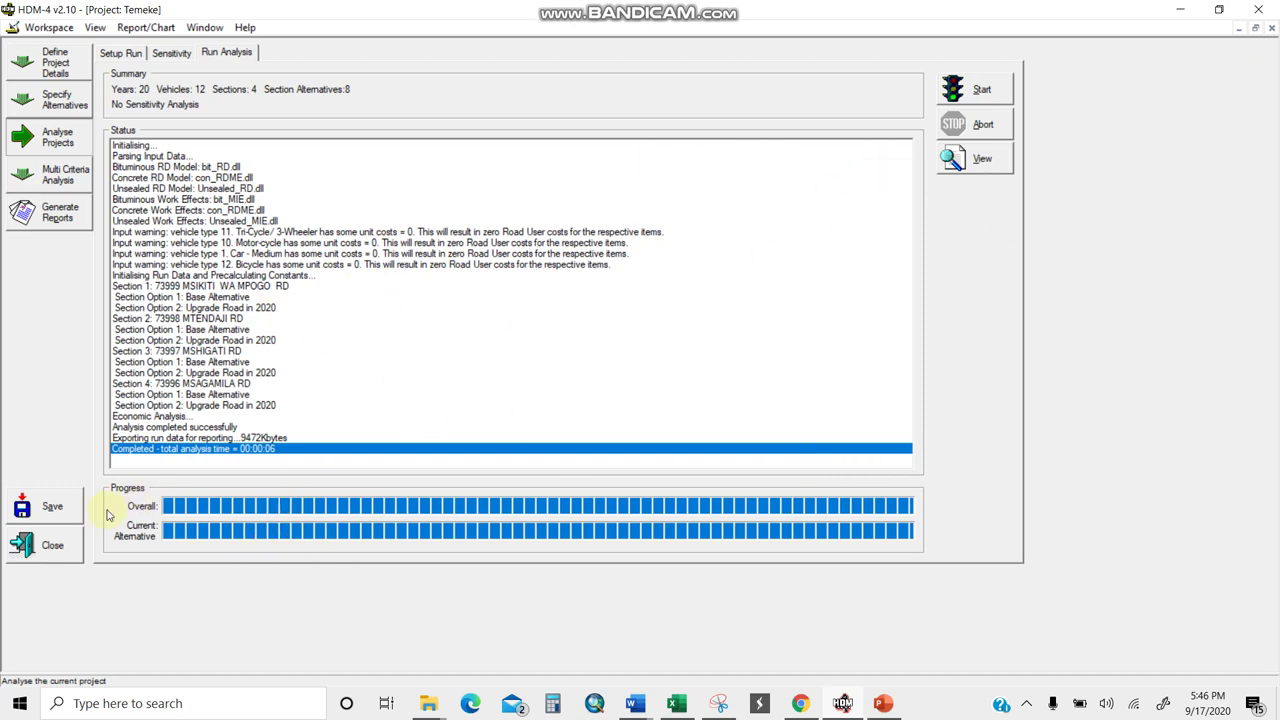
{"action": "left_click", "coordinate": [45, 507]}
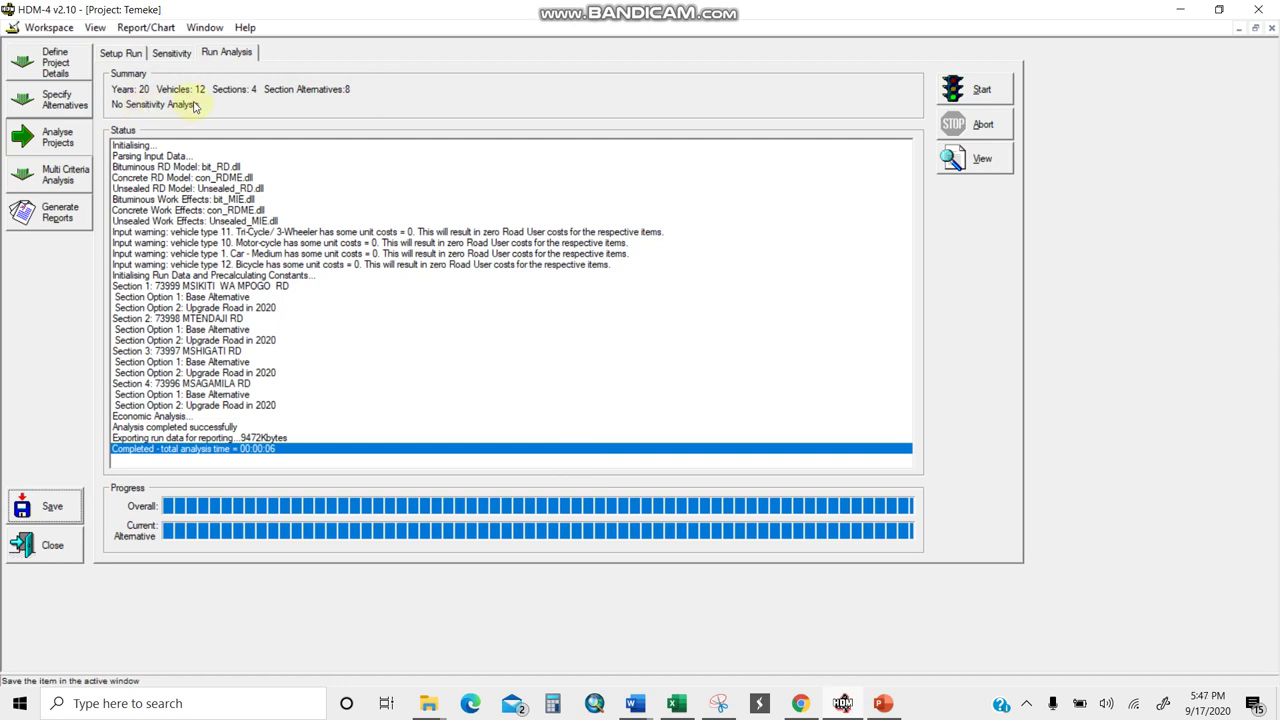
Generate the Economic Analysis Summary from the Cost Streams and Economic Evaluation reports and go to its second page
{"action": "left_click", "coordinate": [59, 178]}
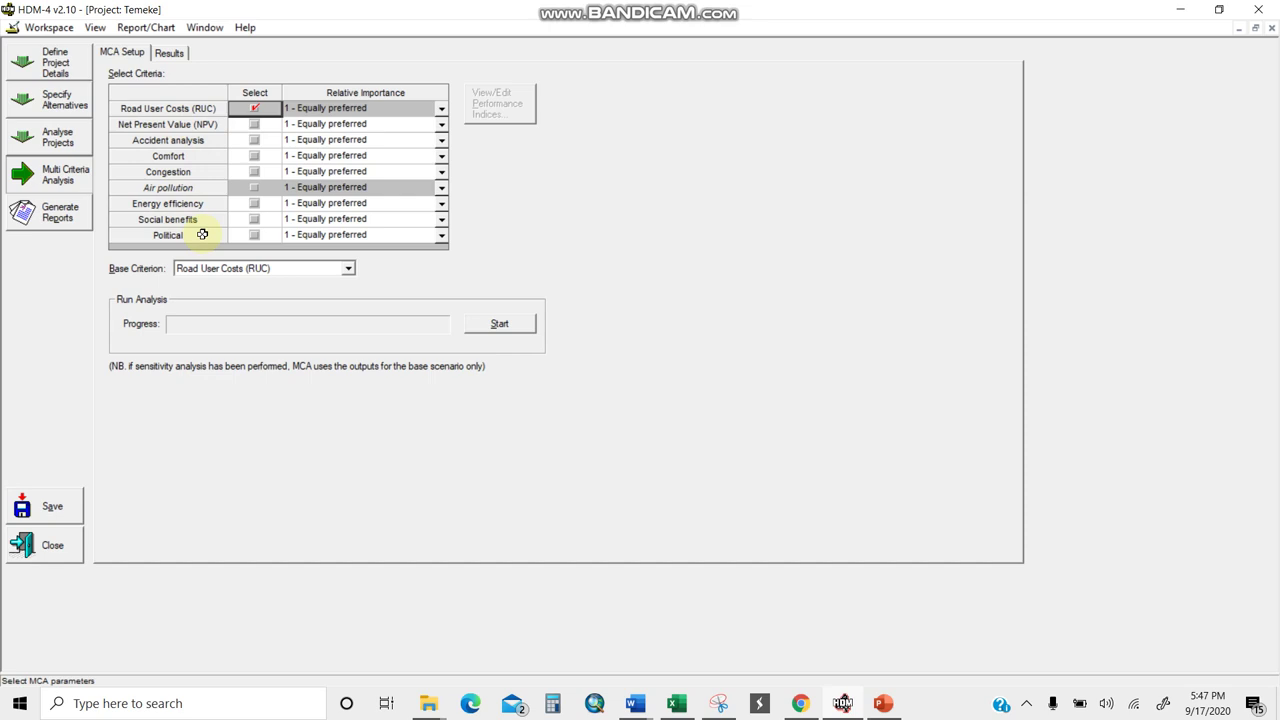
{"action": "left_click", "coordinate": [60, 212]}
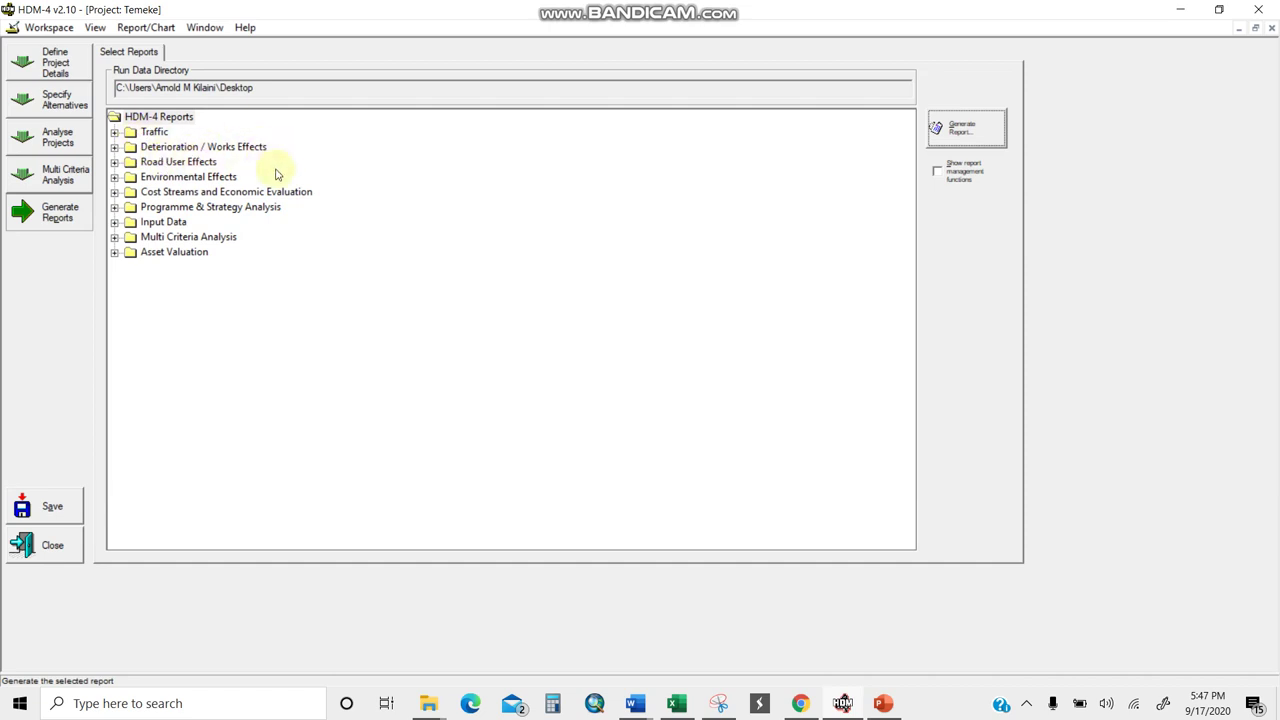
{"action": "left_click", "coordinate": [115, 192]}
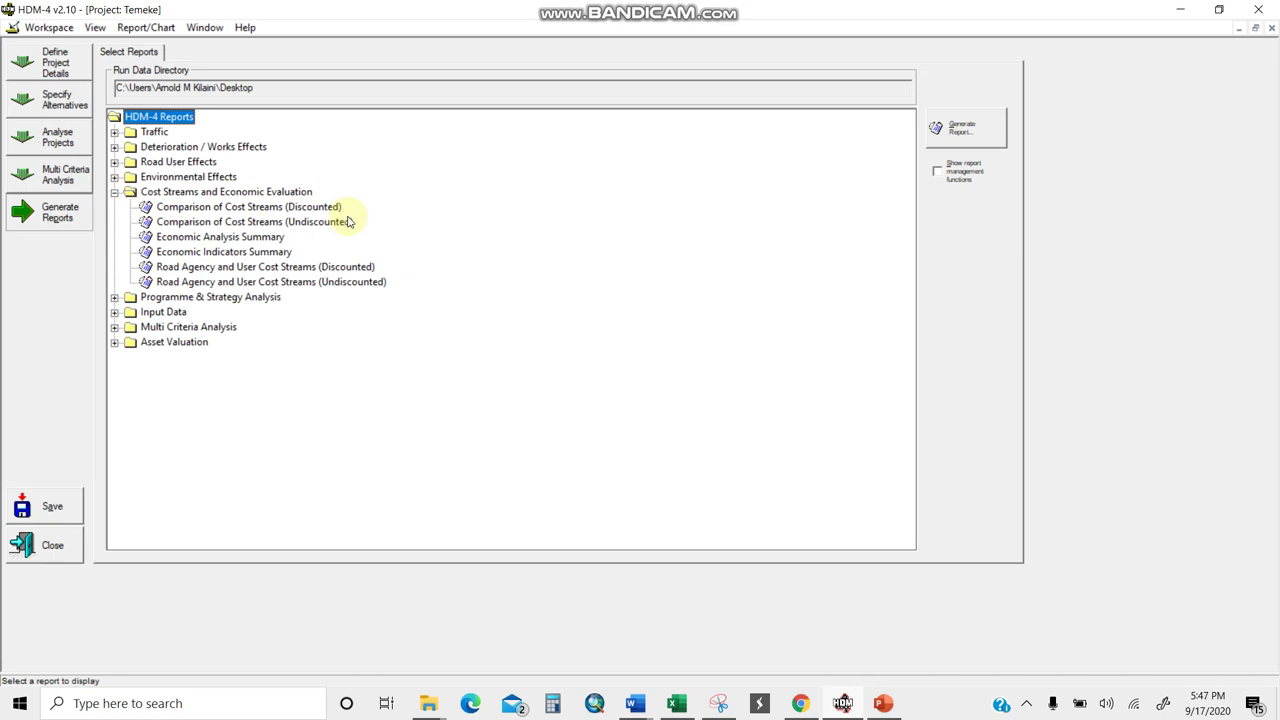
{"action": "double_click", "coordinate": [218, 240]}
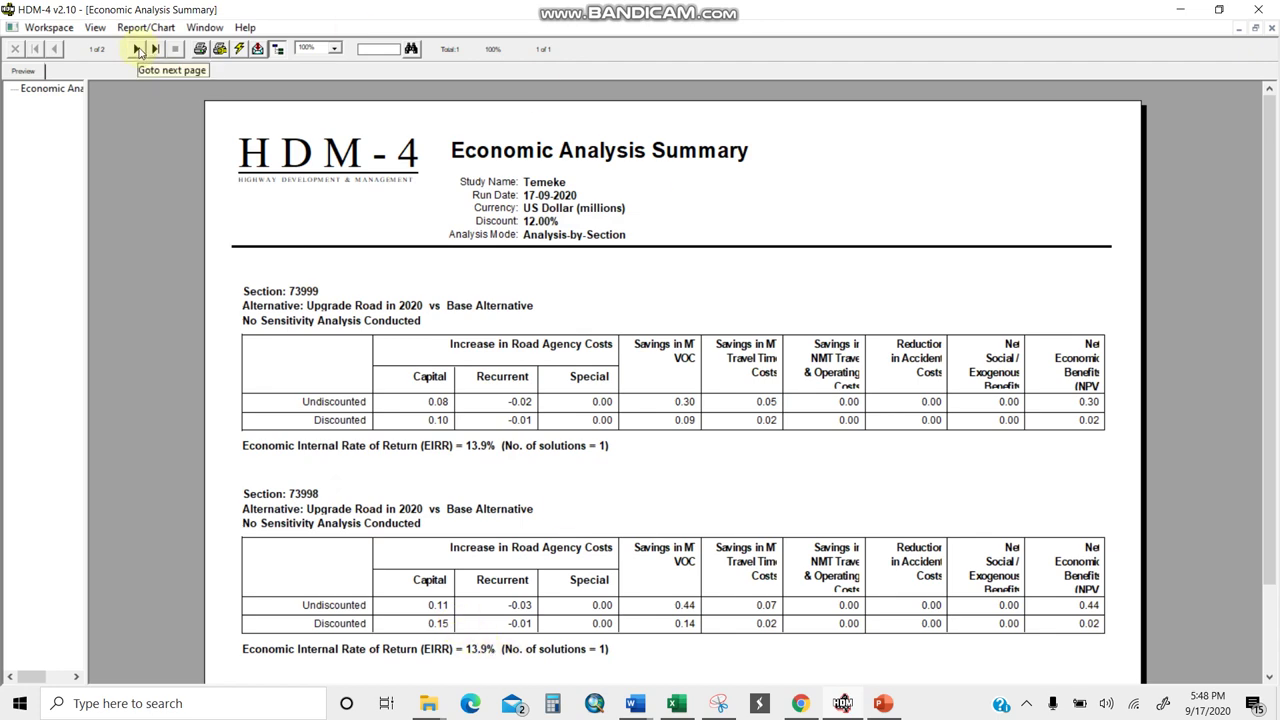
{"action": "left_click", "coordinate": [150, 49]}
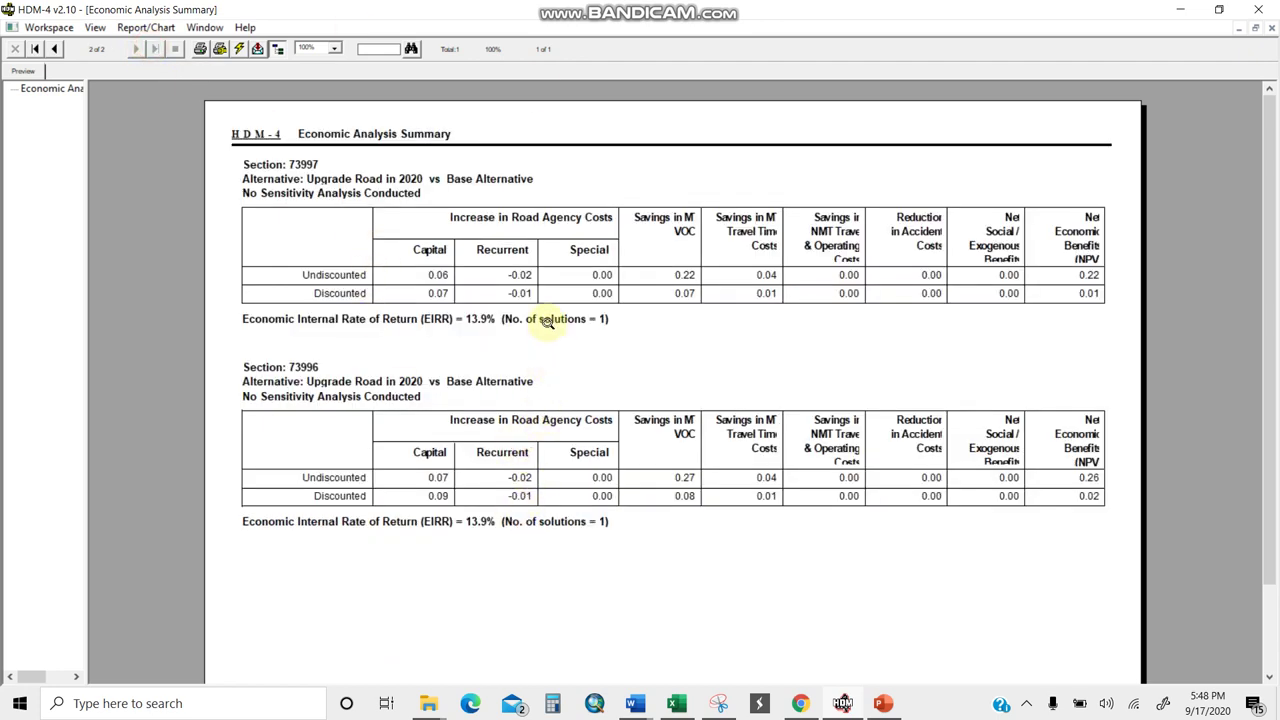
Switch to Excel, set the EIRR of the Temeke project in B13 to 13.9%, and show it with one decimal place
{"action": "left_click", "coordinate": [676, 705]}
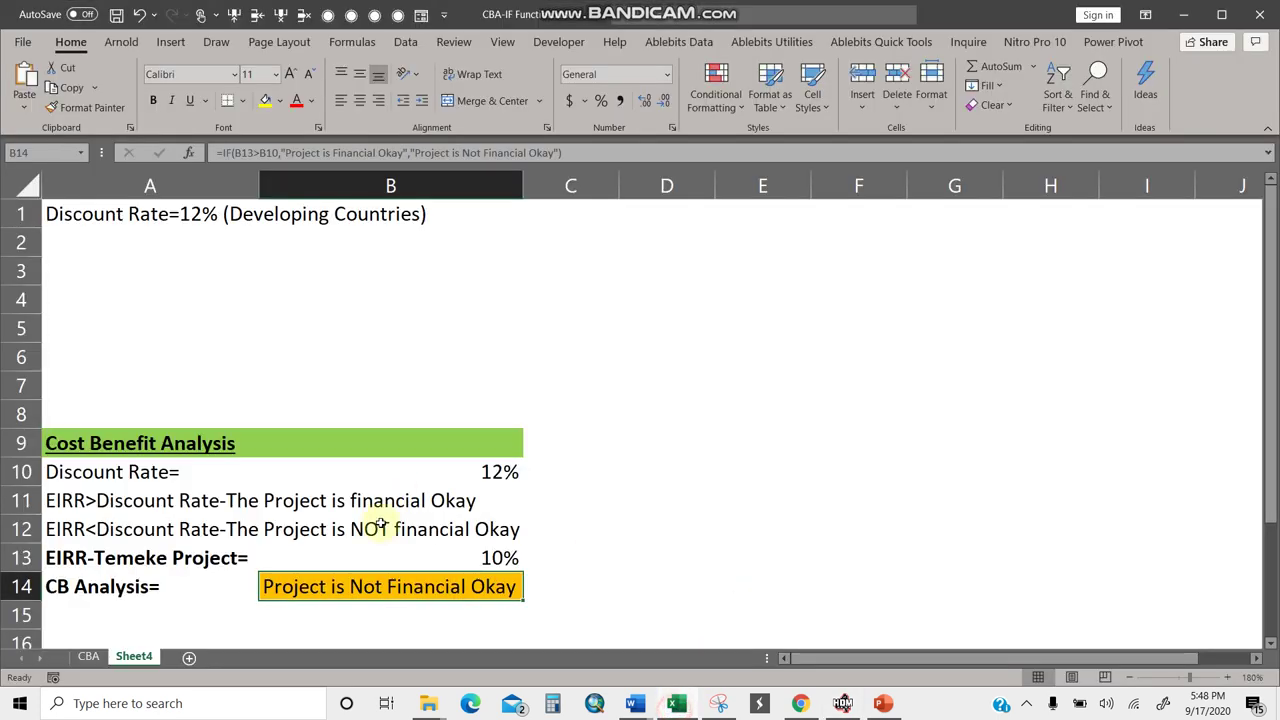
{"action": "left_click", "coordinate": [492, 557]}
{"action": "type", "text": "13.9"}
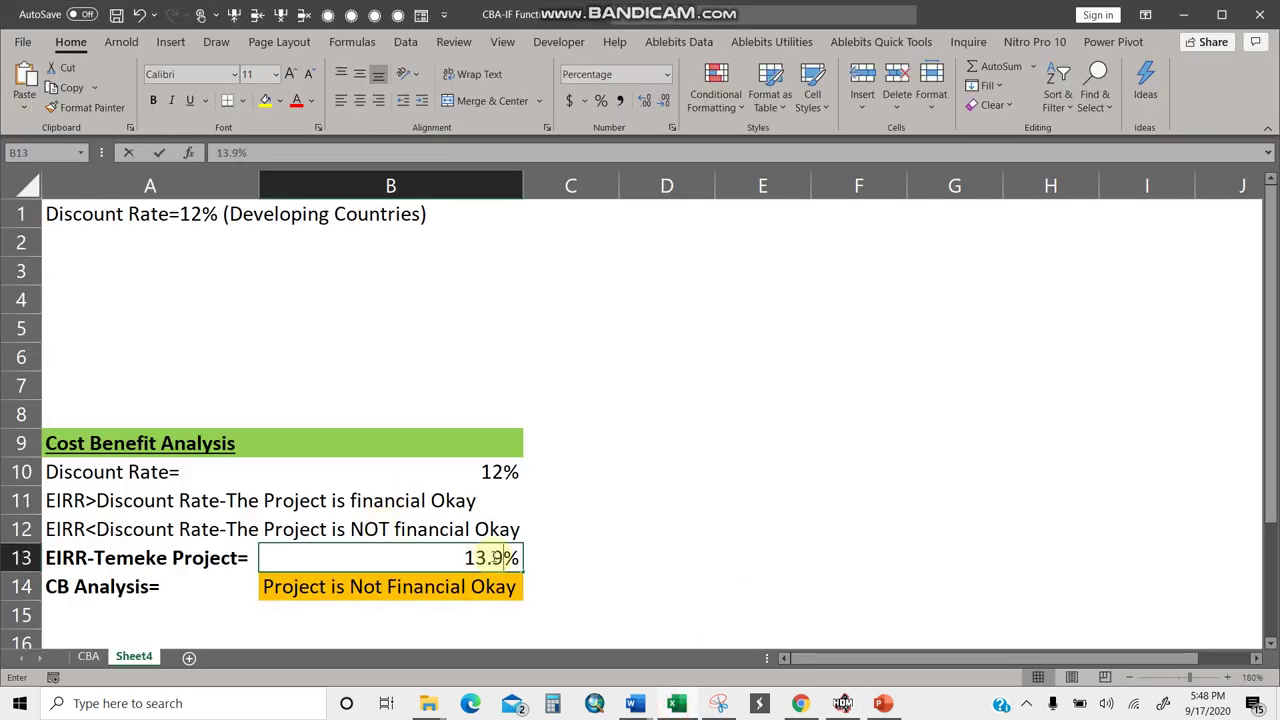
{"action": "key", "text": "Return"}
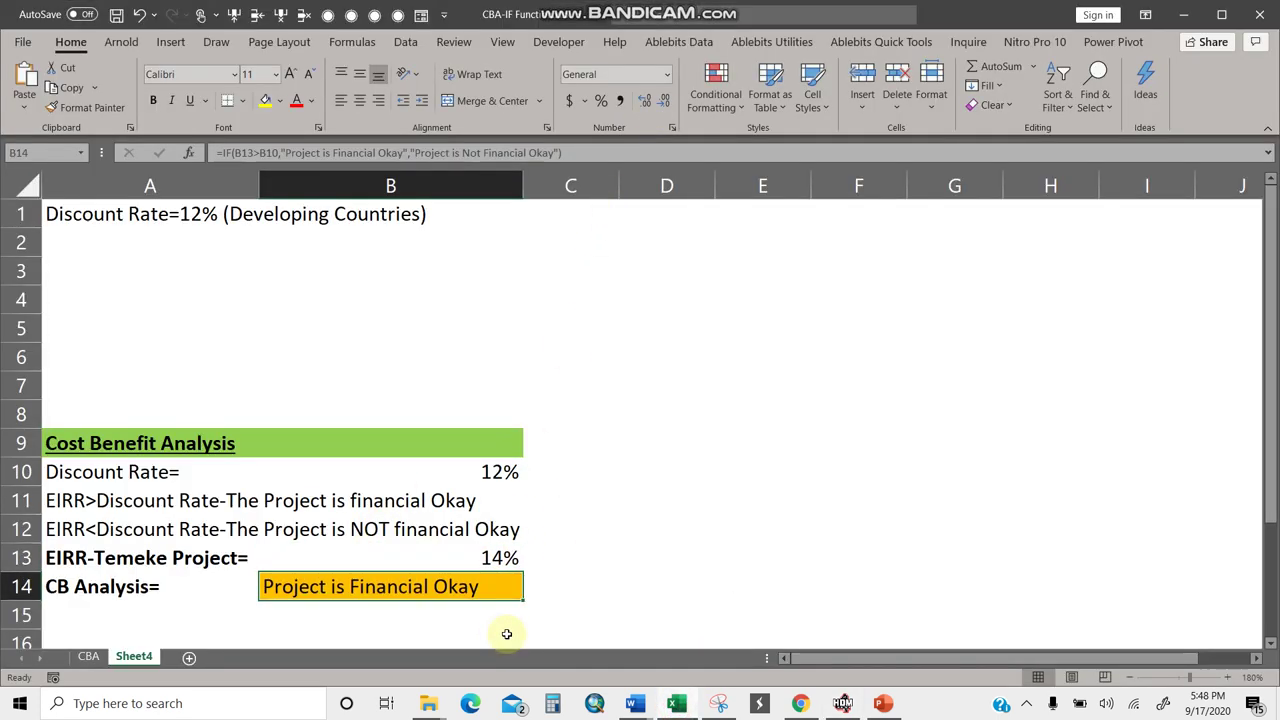
{"action": "left_click", "coordinate": [480, 557]}
{"action": "left_click", "coordinate": [649, 100]}
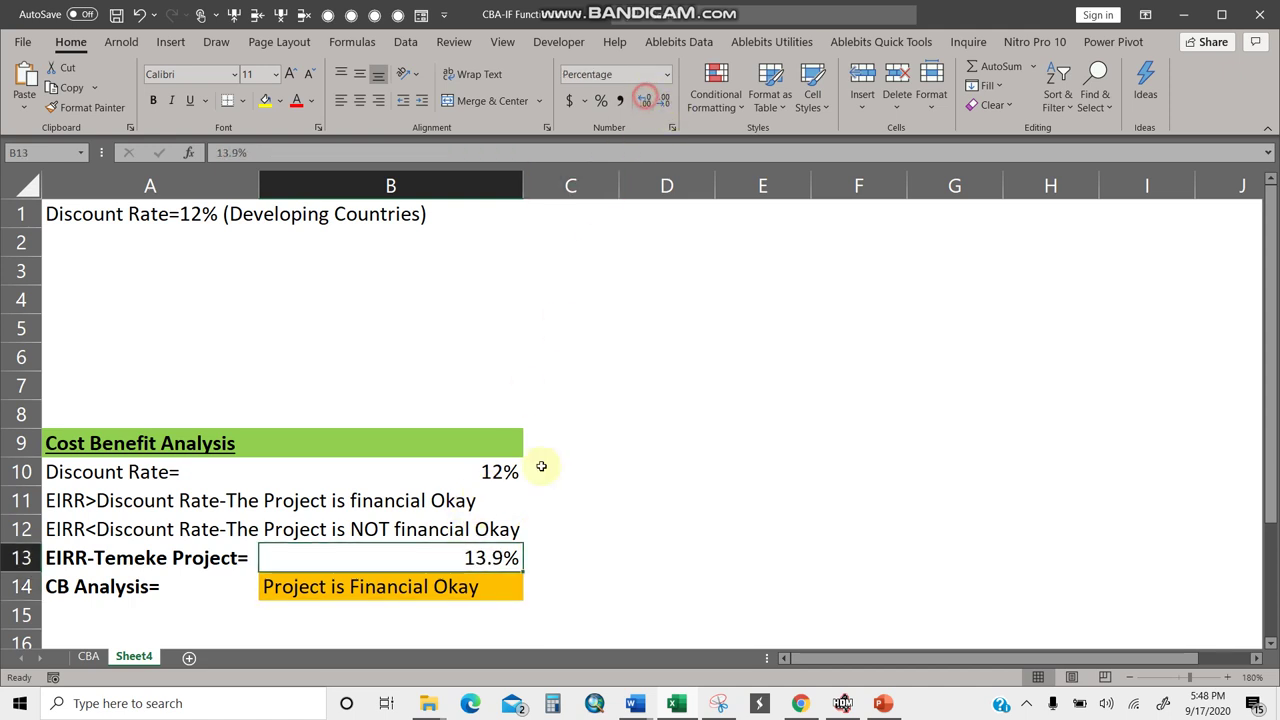
{"action": "left_click", "coordinate": [622, 538]}
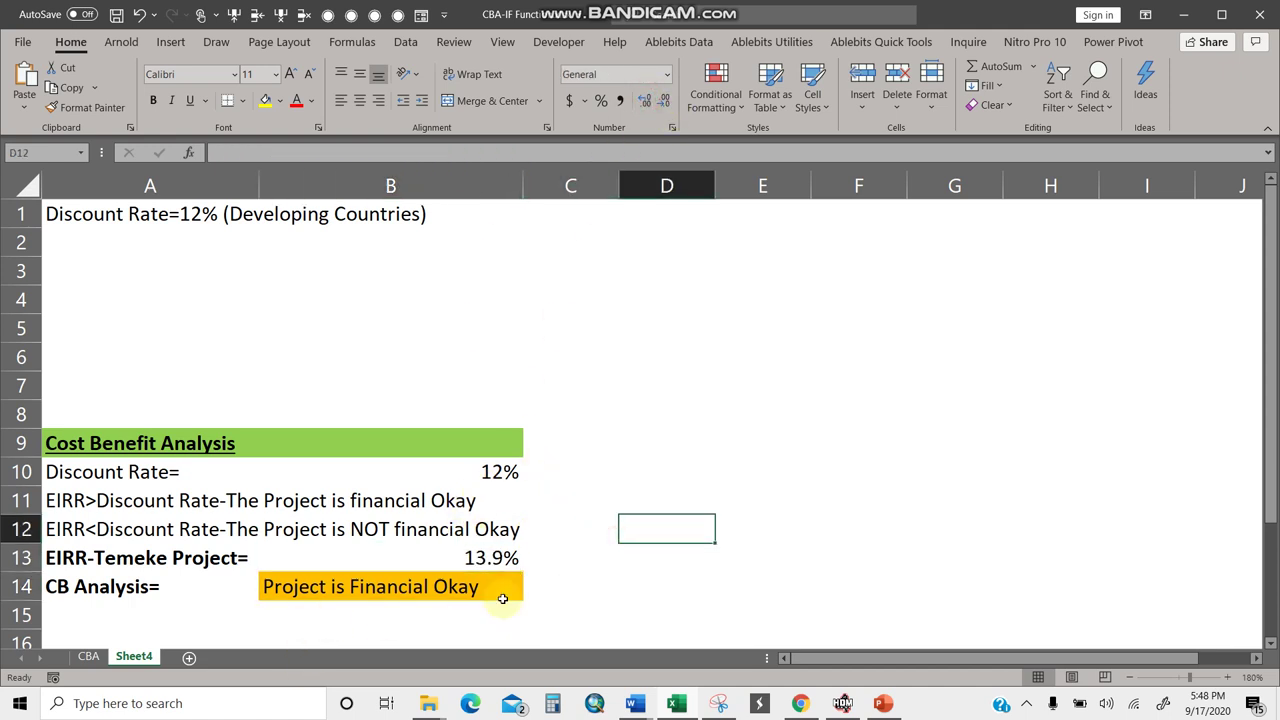
Switch back to HDM-4 and export the report in Excel 8.0 (XLS) format to the Desktop as "Economic Analysis Summary (By Alternative)_mdb_temeke.xls"
{"action": "left_click", "coordinate": [843, 703]}
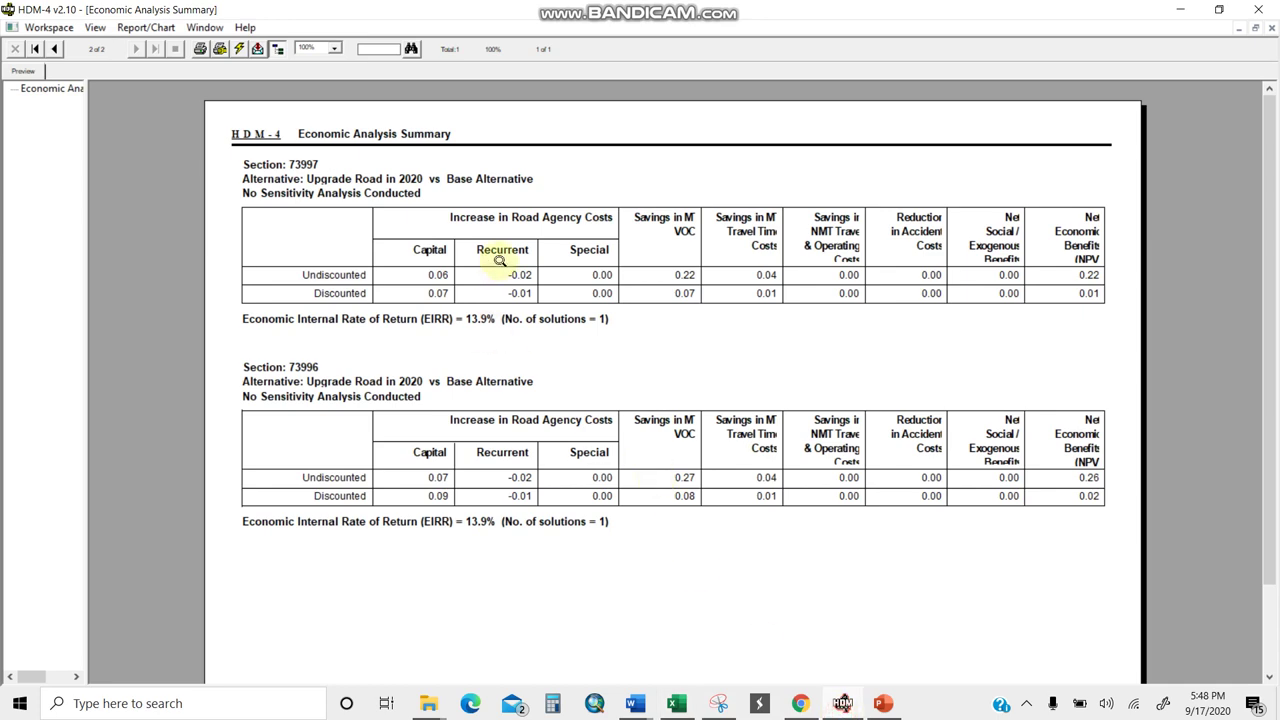
{"action": "scroll", "coordinate": [1270, 290], "scroll_direction": "down", "scroll_amount": 3}
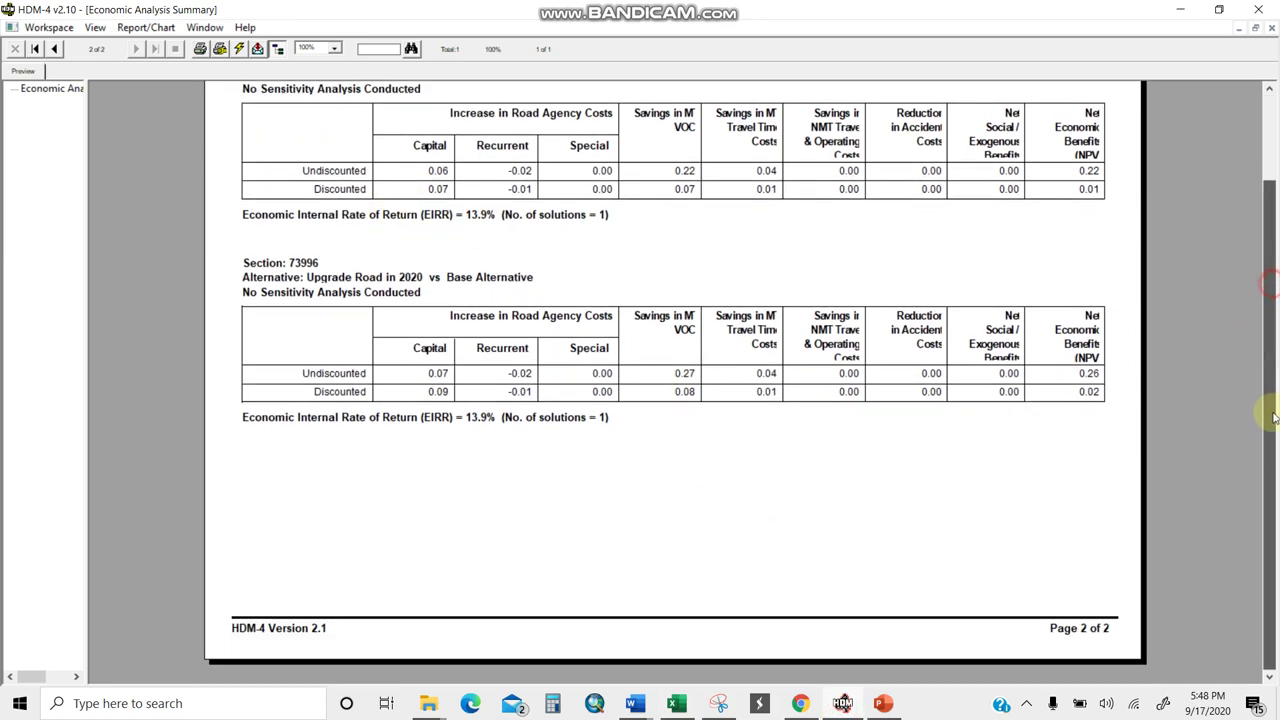
{"action": "scroll", "coordinate": [1270, 290], "scroll_direction": "up", "scroll_amount": 3}
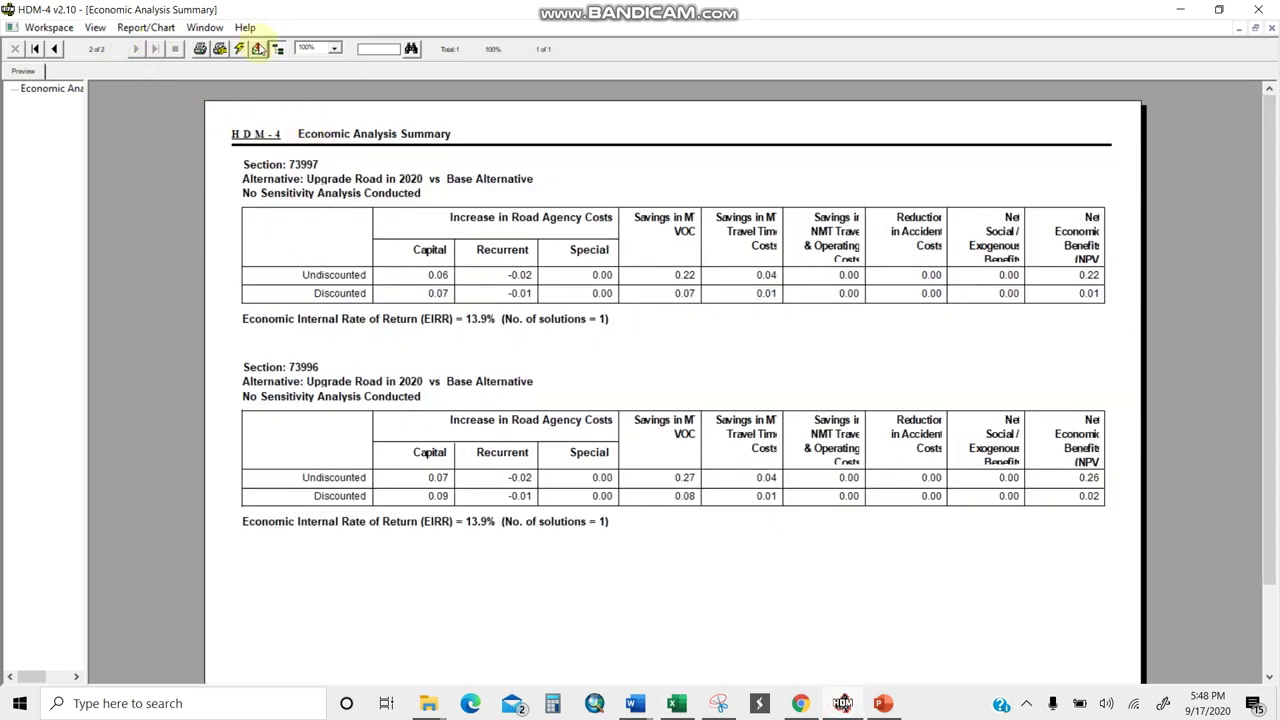
{"action": "left_click", "coordinate": [257, 49]}
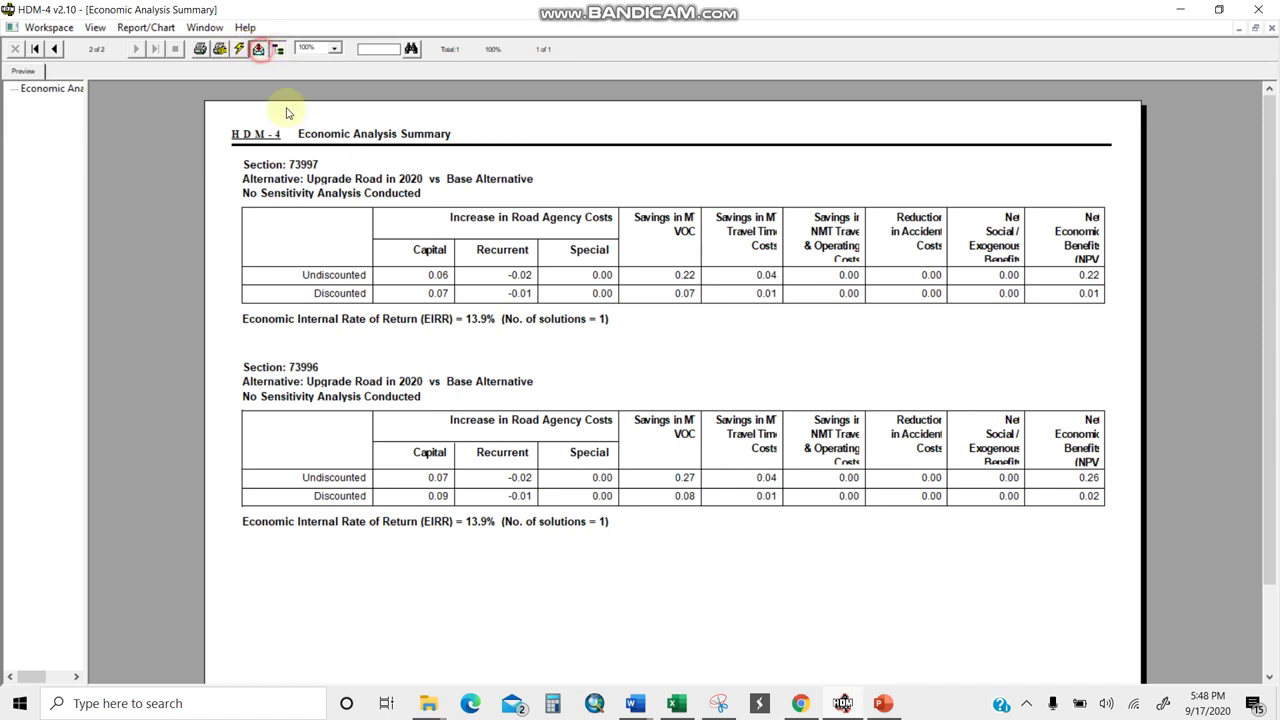
{"action": "left_click", "coordinate": [688, 336]}
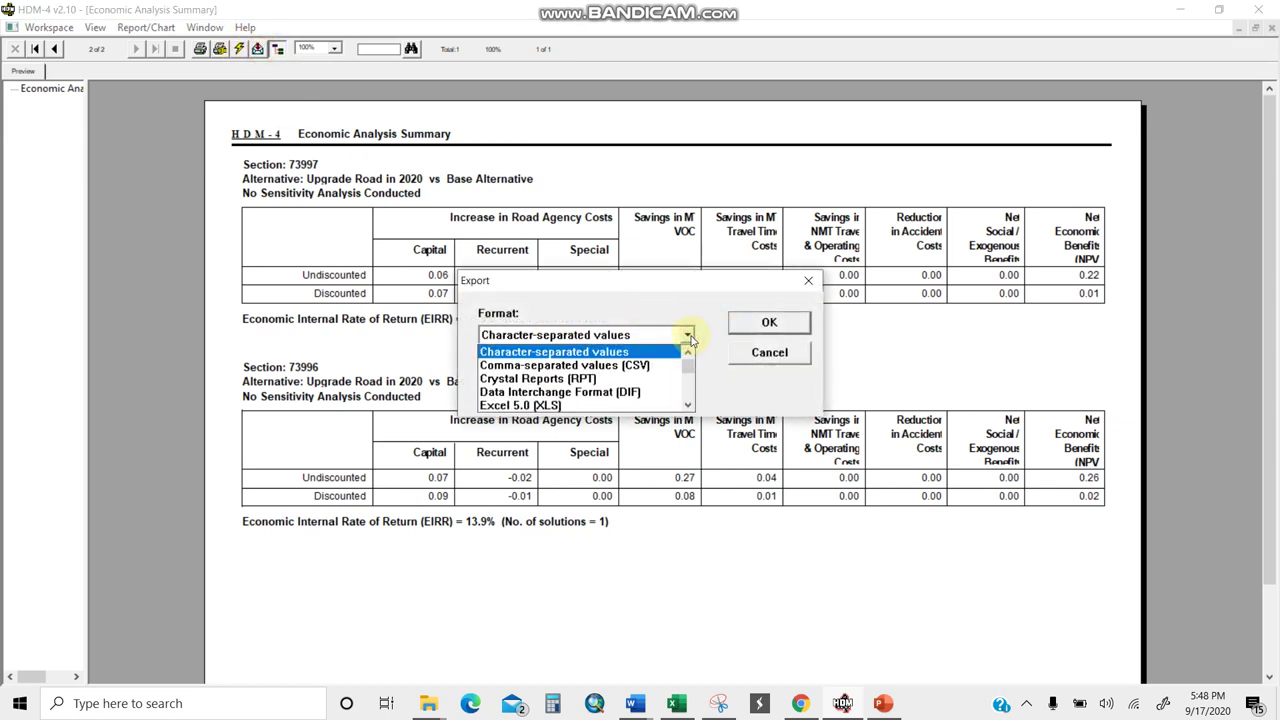
{"action": "scroll", "coordinate": [560, 395], "scroll_direction": "down", "scroll_amount": 2}
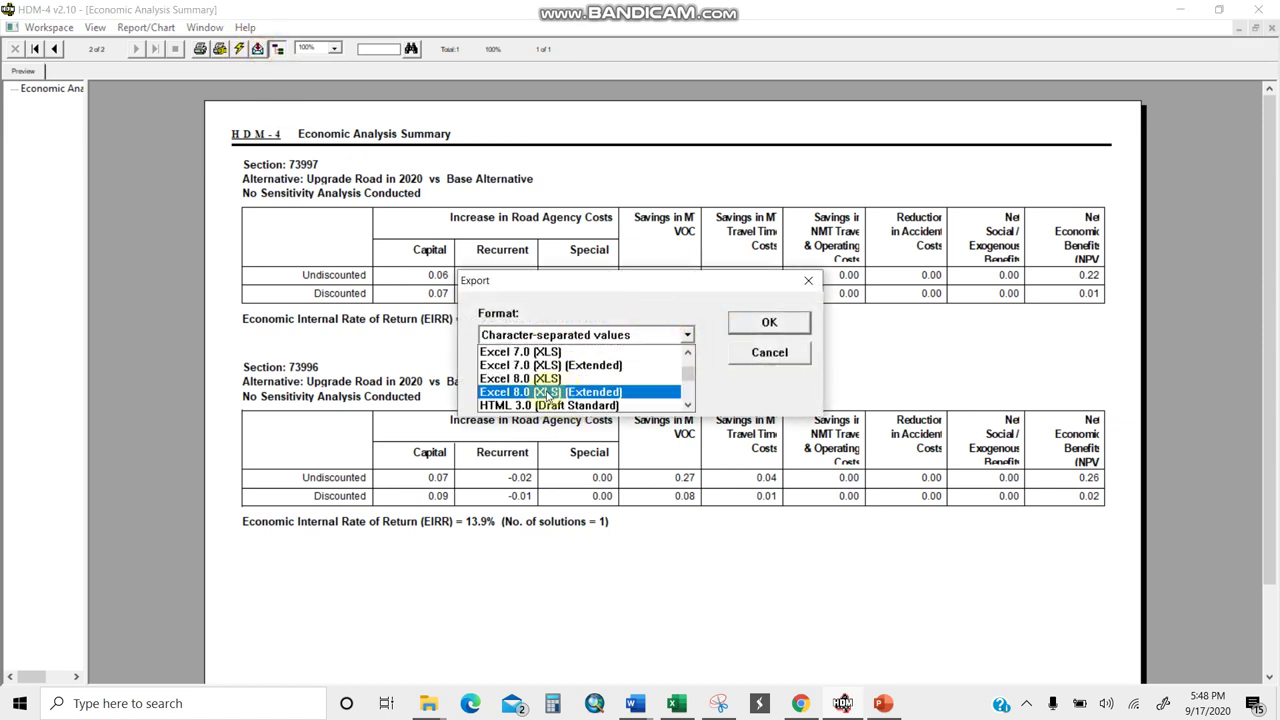
{"action": "left_click", "coordinate": [550, 379]}
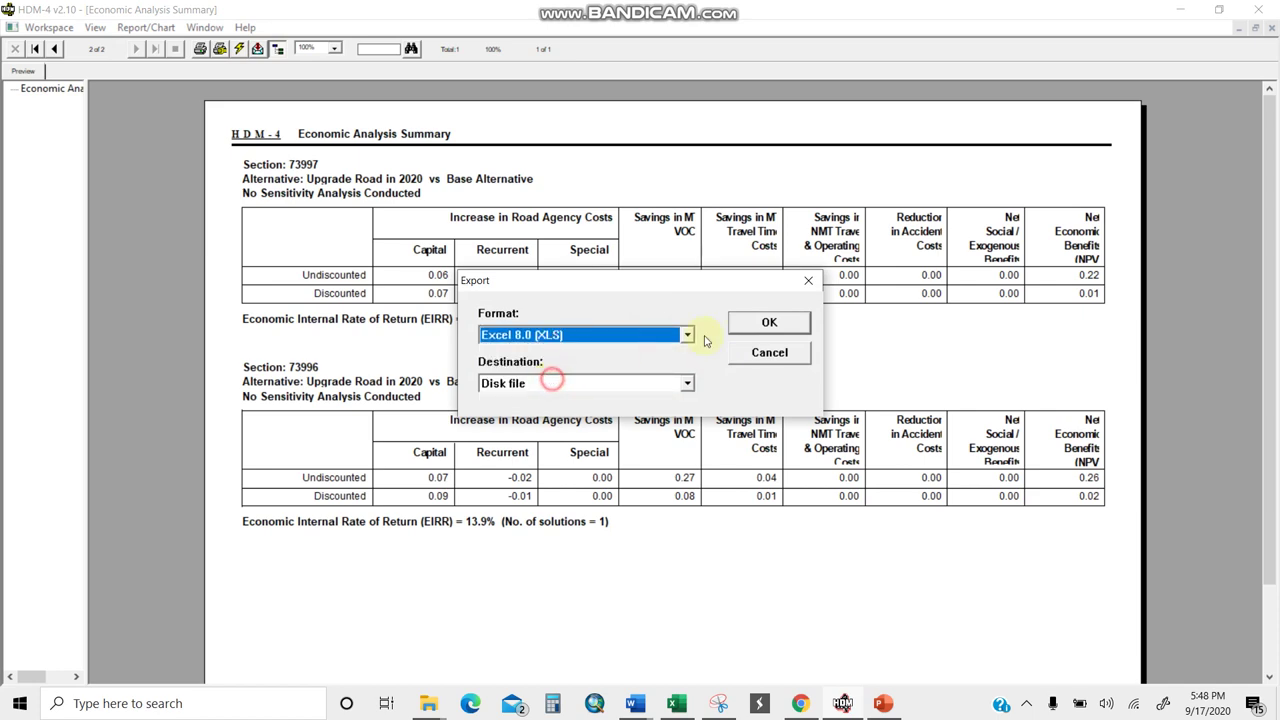
{"action": "left_click", "coordinate": [770, 323]}
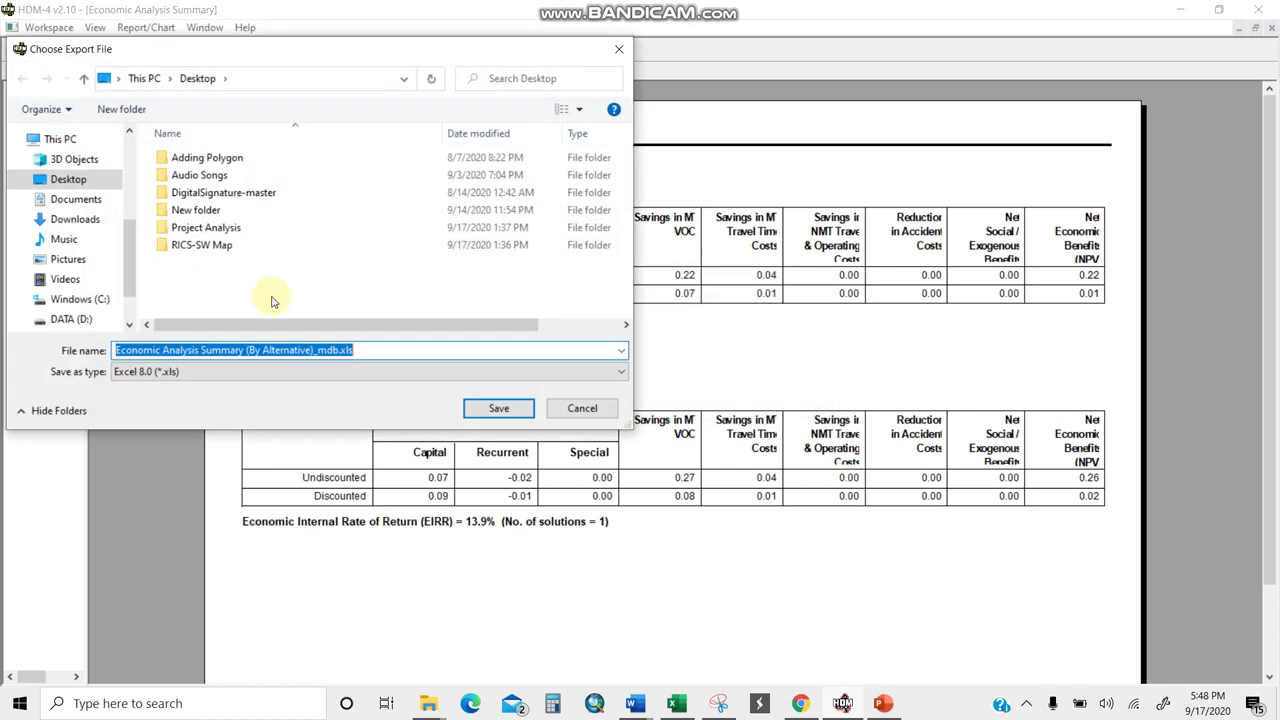
{"action": "left_click", "coordinate": [377, 349]}
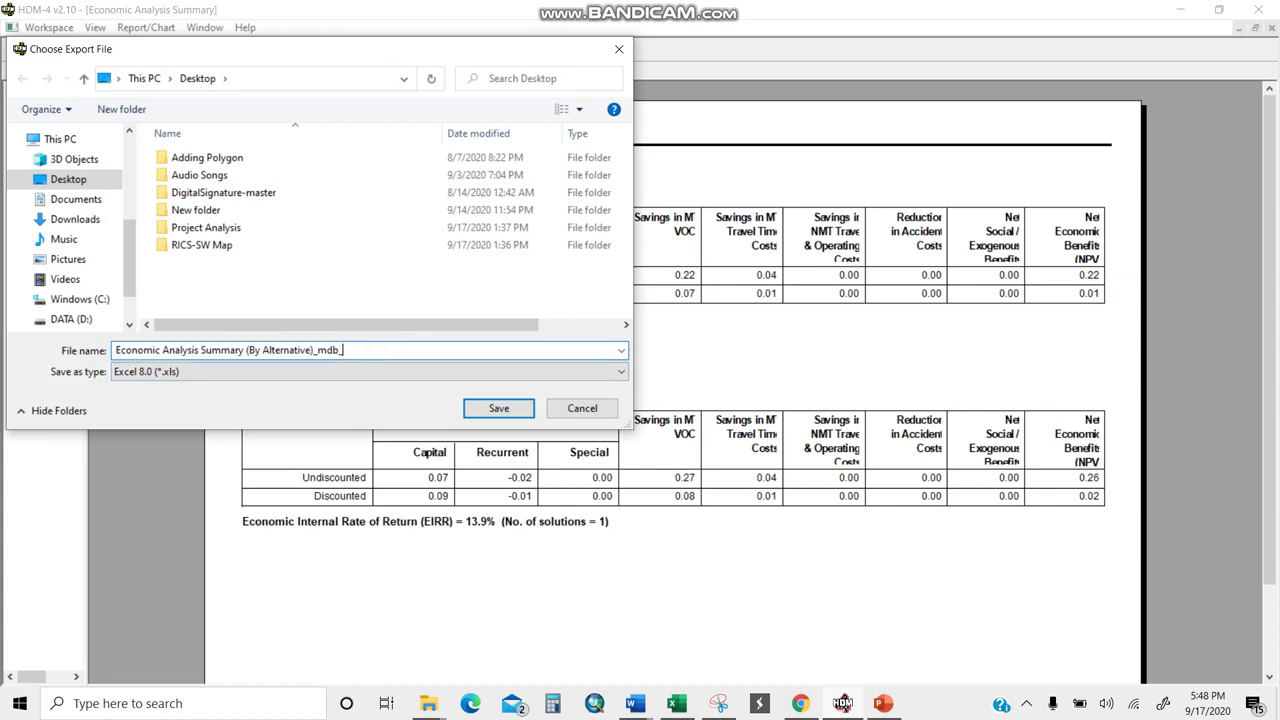
{"action": "left_click", "coordinate": [488, 408]}
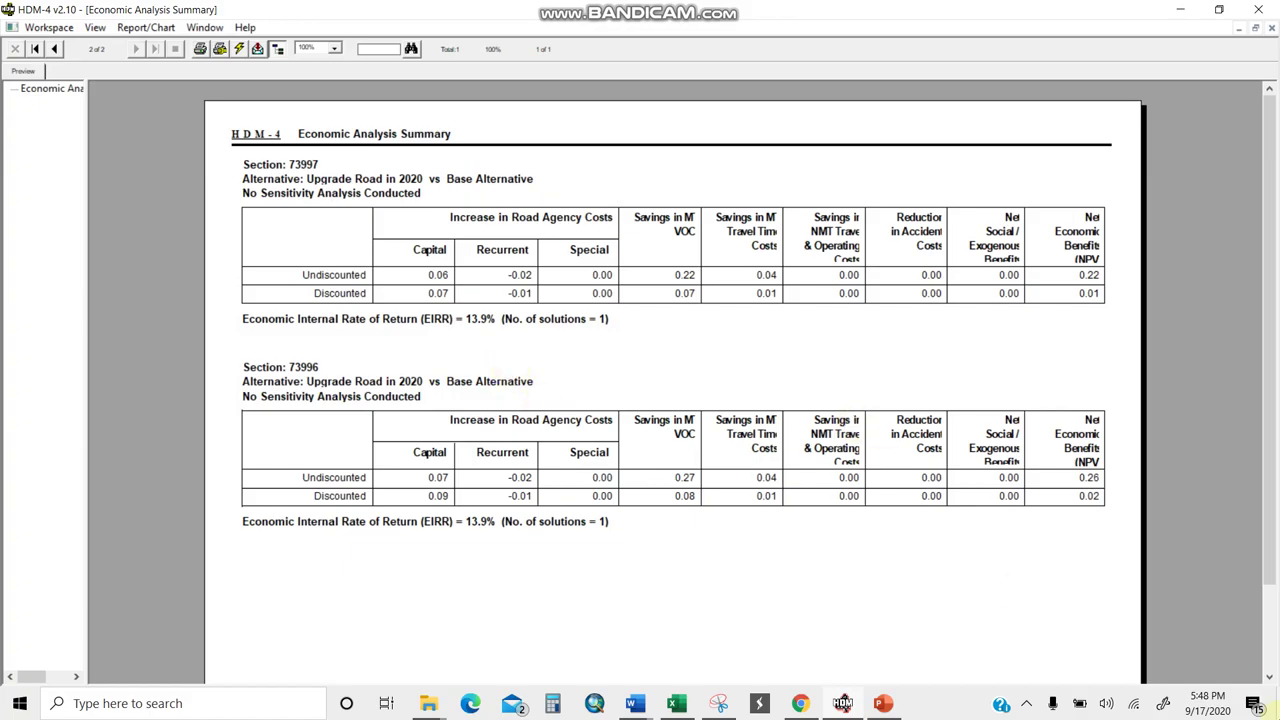
Open the exported economic analysis summary workbook from the Desktop in Excel and maximize its window
{"action": "left_click", "coordinate": [1277, 710]}
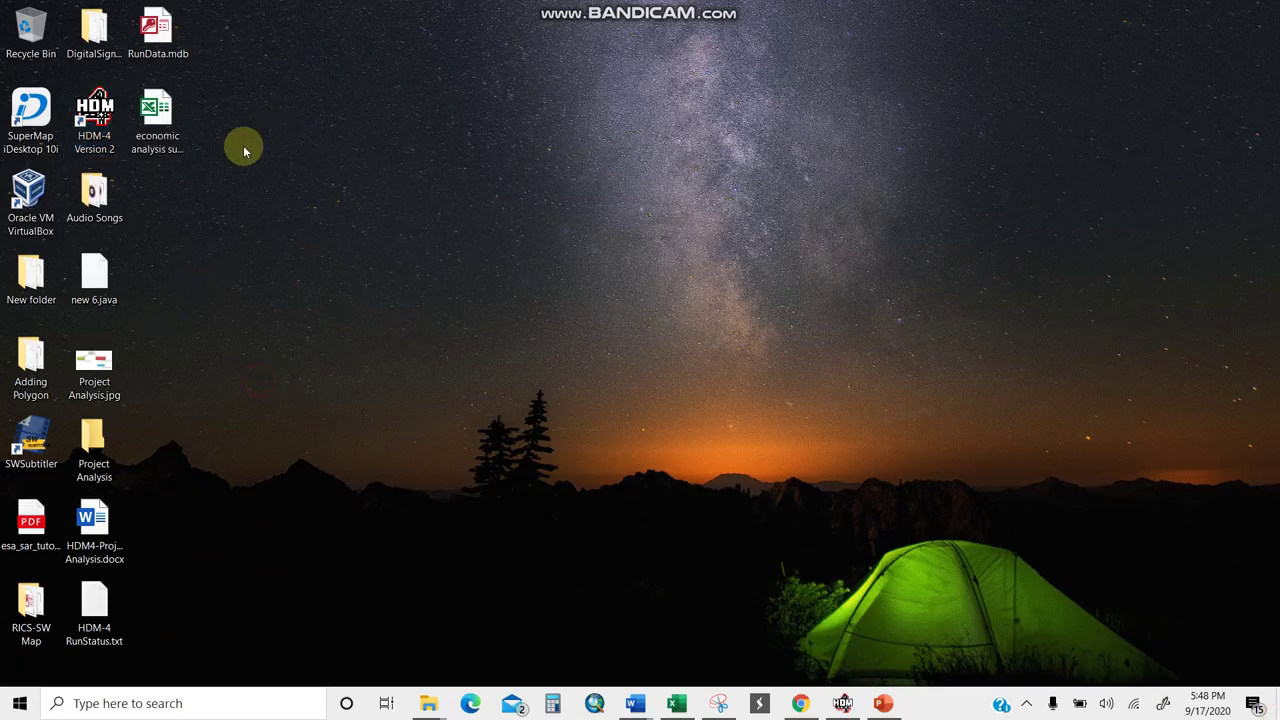
{"action": "left_click", "coordinate": [158, 135]}
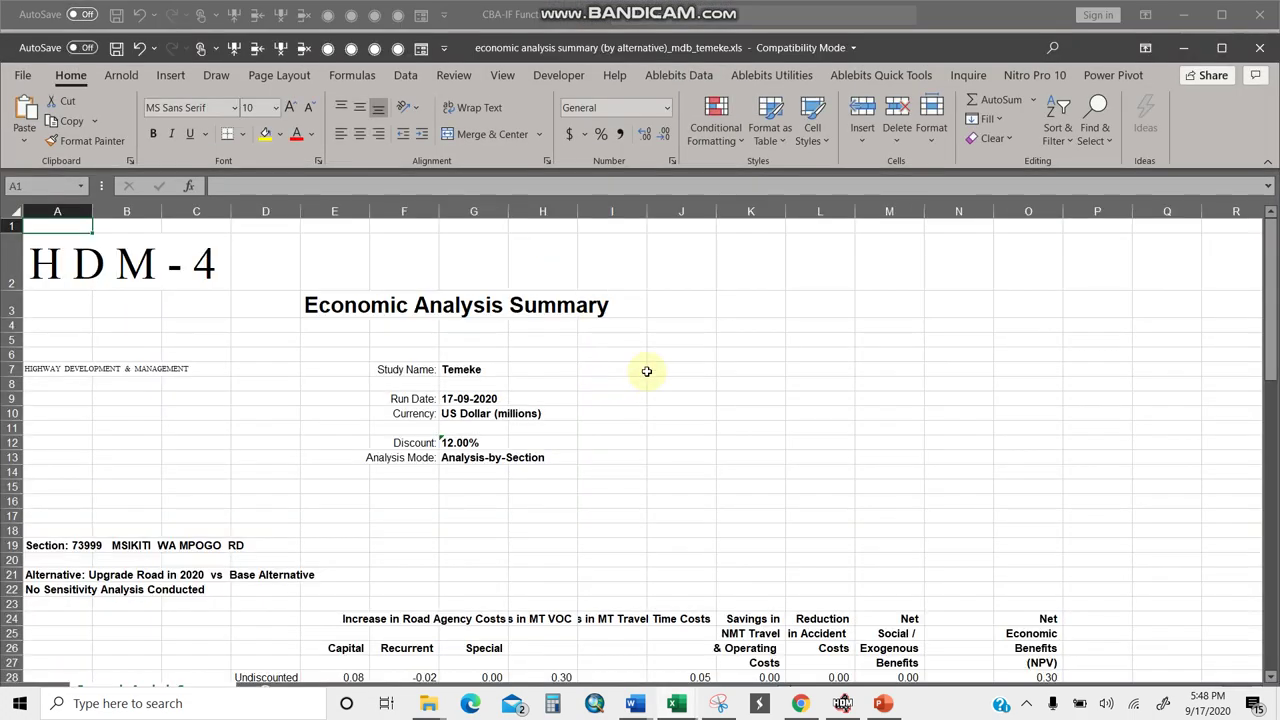
{"action": "left_click", "coordinate": [848, 327]}
{"action": "left_click", "coordinate": [1221, 47]}
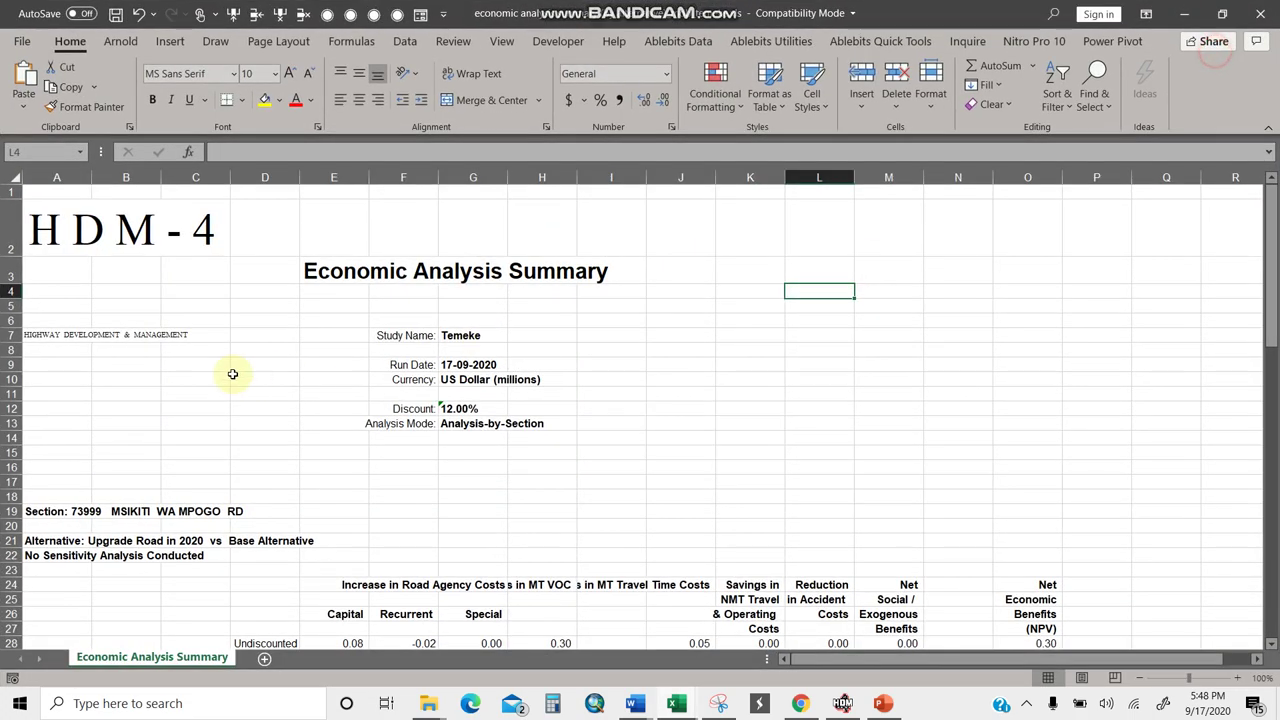
Examine the EIRR and the road agency cost columns for section 73999, MSIKITI WA MPOGO RD, in the exported workbook
{"action": "left_click", "coordinate": [86, 510]}
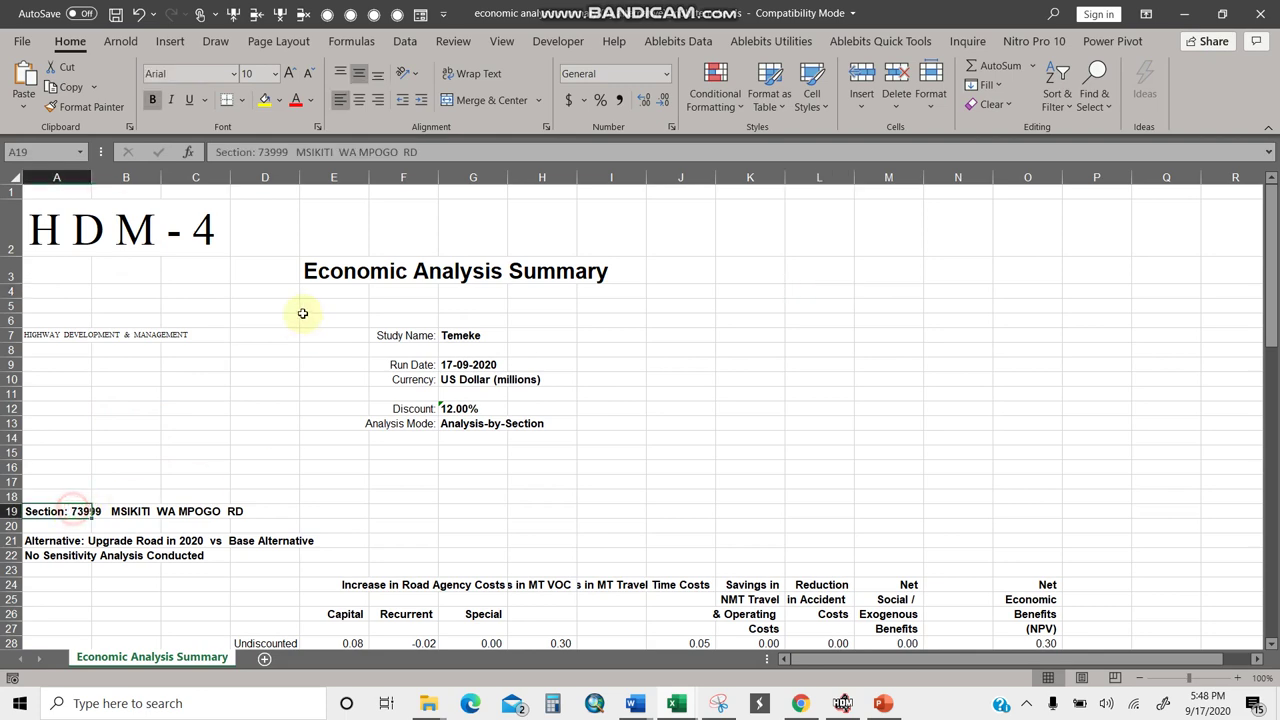
{"action": "scroll", "coordinate": [360, 380], "scroll_direction": "down", "scroll_amount": 3}
{"action": "left_click", "coordinate": [808, 455]}
{"action": "left_click", "coordinate": [252, 516]}
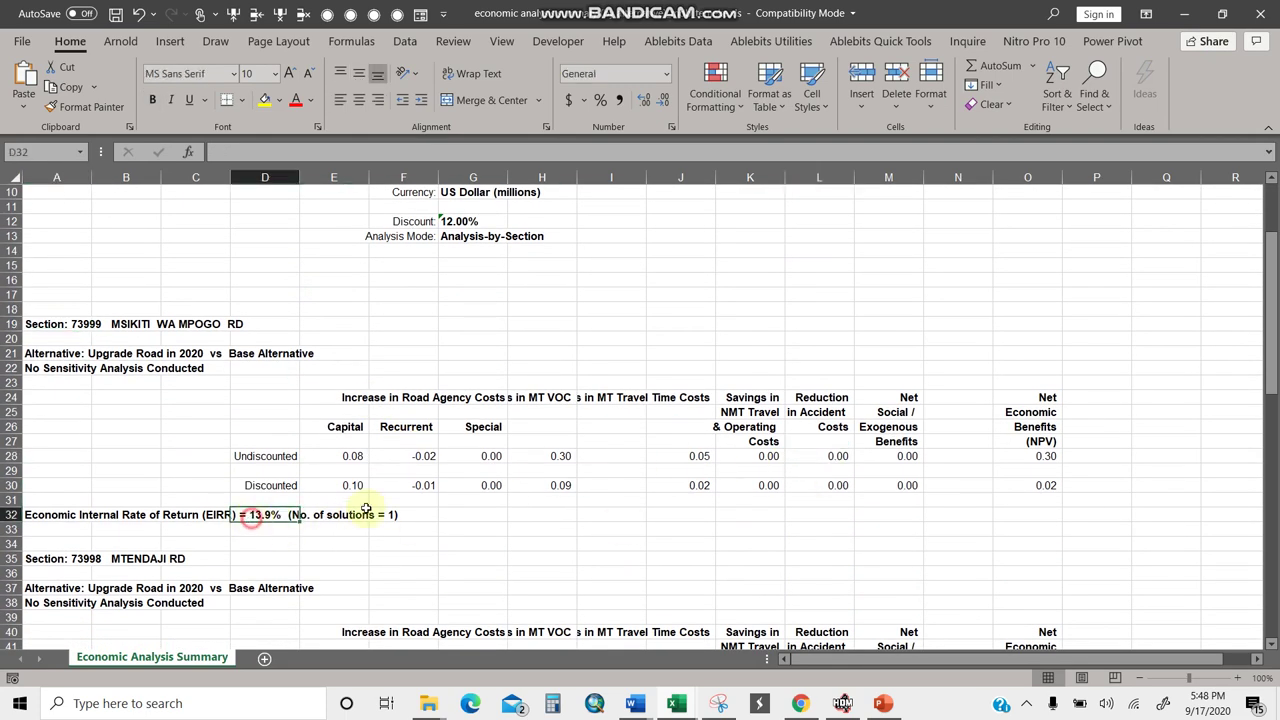
{"action": "left_click", "coordinate": [350, 441]}
{"action": "left_click", "coordinate": [386, 430]}
{"action": "left_click", "coordinate": [485, 428]}
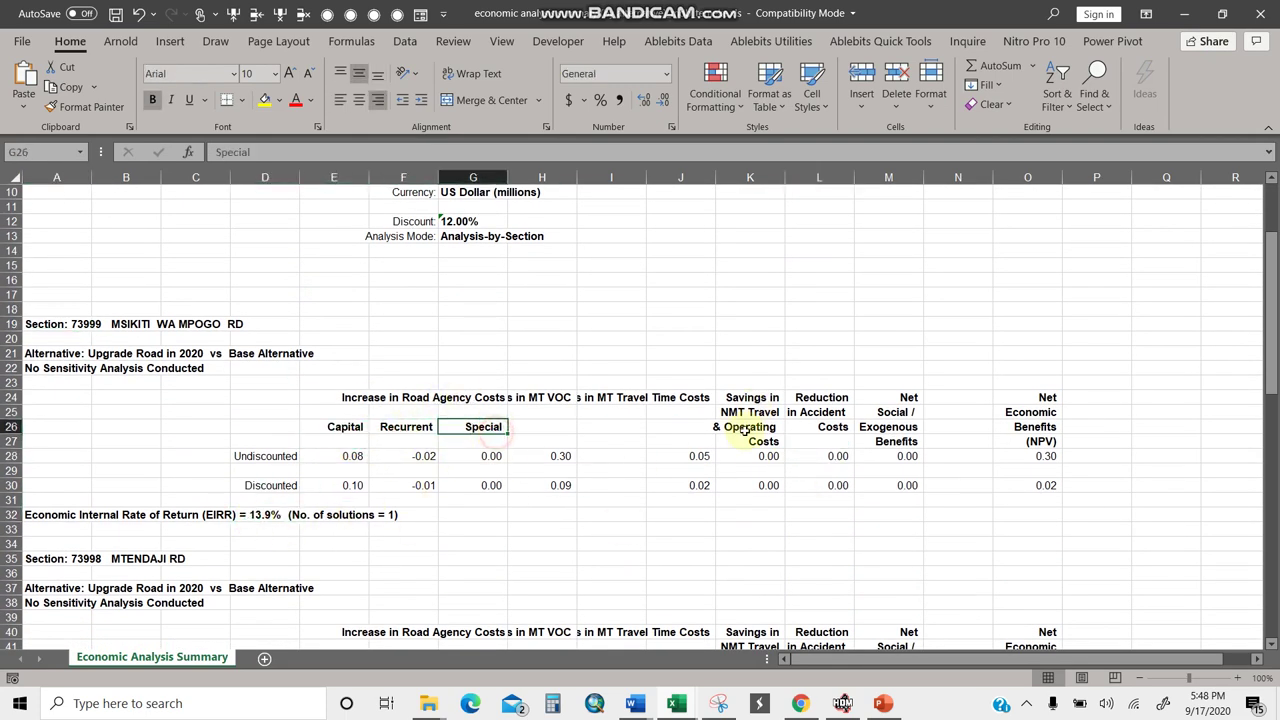
Review the exported results for sections 73998 MTENDAJI RD, 73997 MSHIGATI RD and 73996 MSAGAMILA RD
{"action": "scroll", "coordinate": [700, 420], "scroll_direction": "down", "scroll_amount": 3}
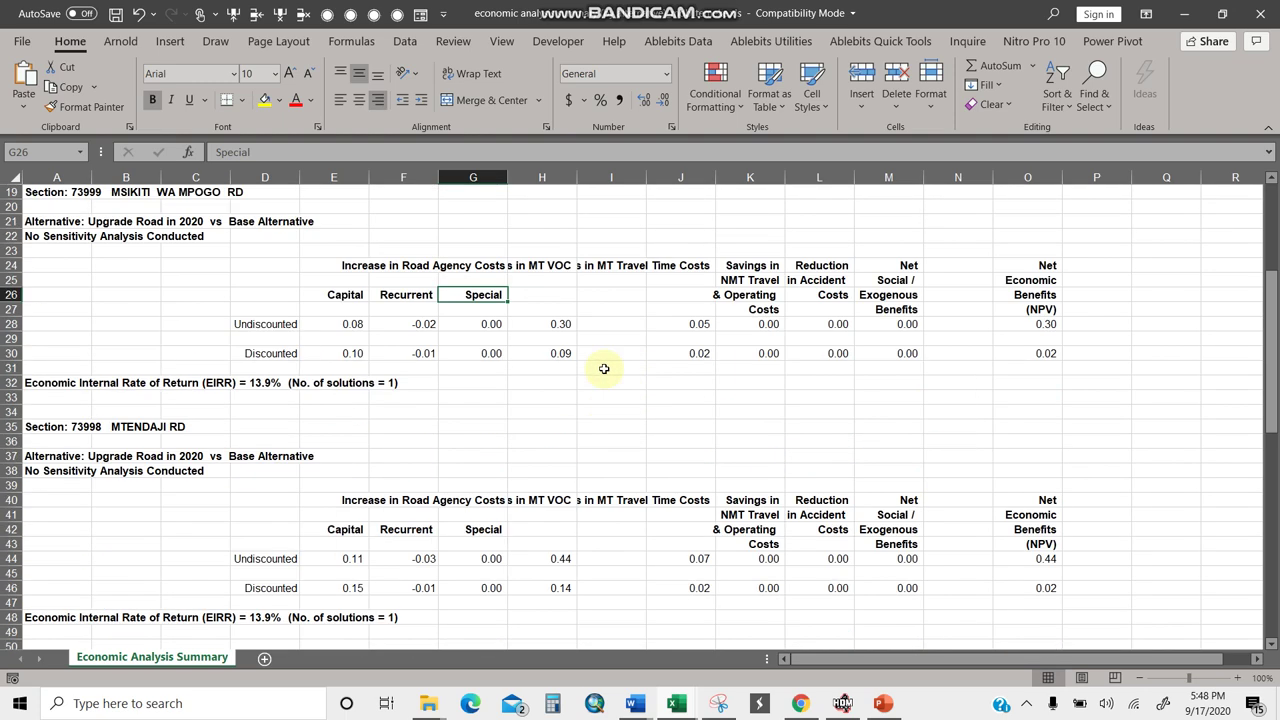
{"action": "left_click", "coordinate": [42, 426]}
{"action": "scroll", "coordinate": [287, 445], "scroll_direction": "down", "scroll_amount": 4}
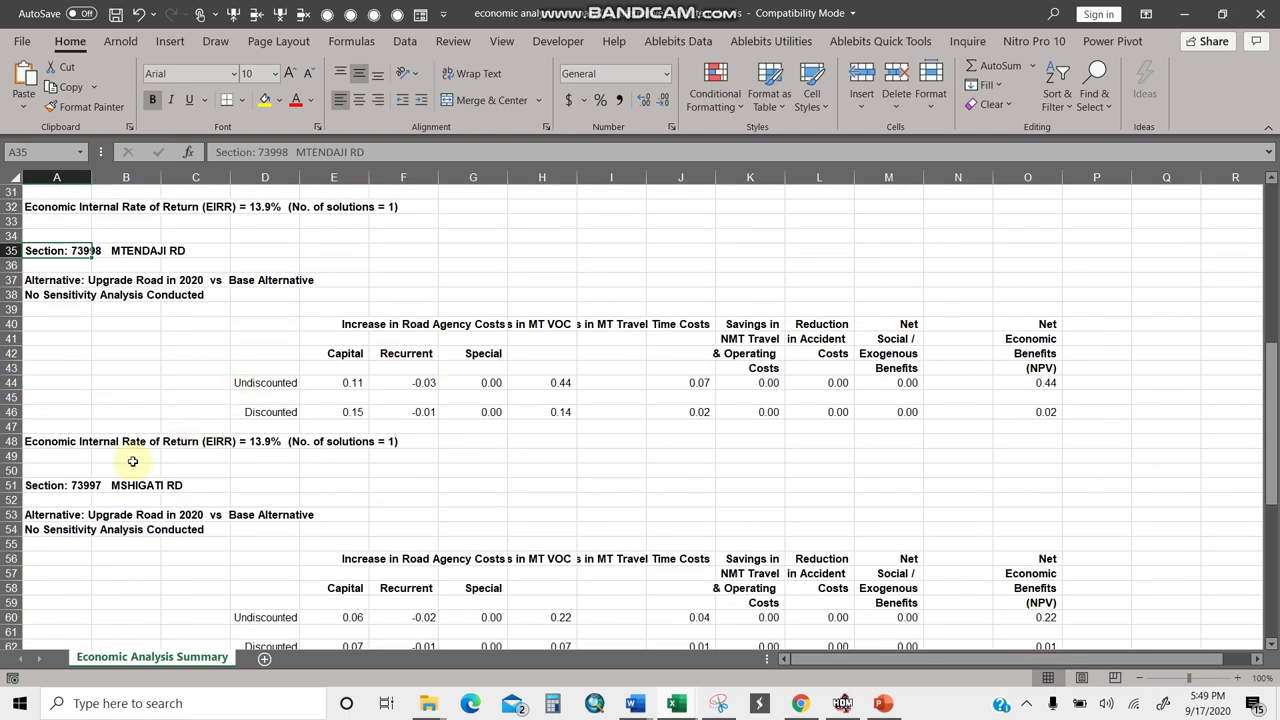
{"action": "left_click", "coordinate": [126, 486]}
{"action": "scroll", "coordinate": [241, 388], "scroll_direction": "down", "scroll_amount": 4}
{"action": "left_click", "coordinate": [110, 540]}
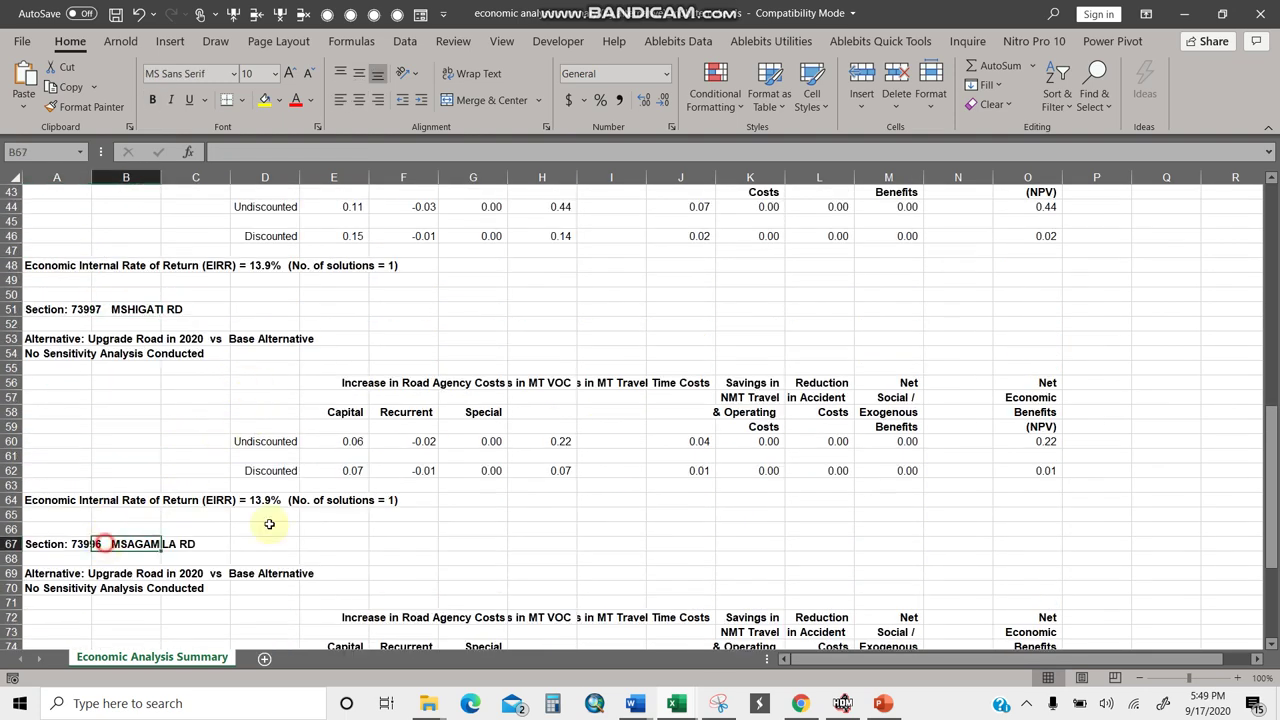
{"action": "scroll", "coordinate": [668, 388], "scroll_direction": "down", "scroll_amount": 6}
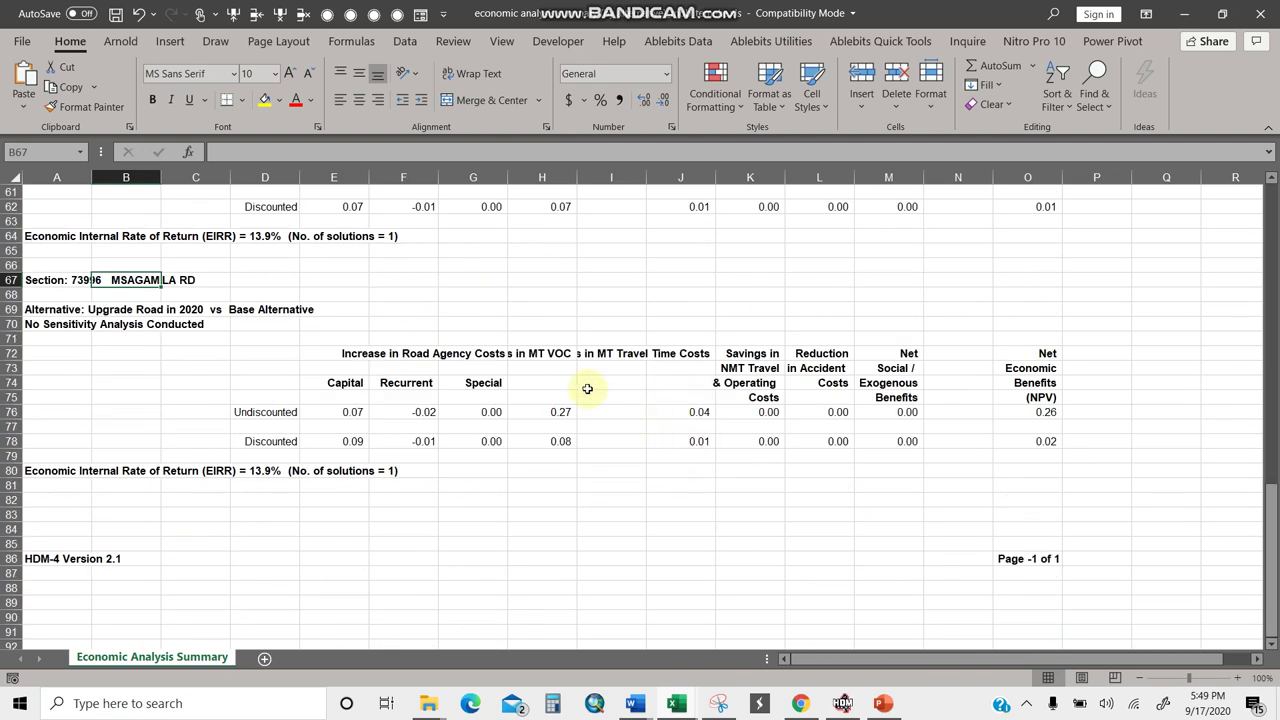
{"action": "scroll", "coordinate": [580, 380], "scroll_direction": "up", "scroll_amount": 10}
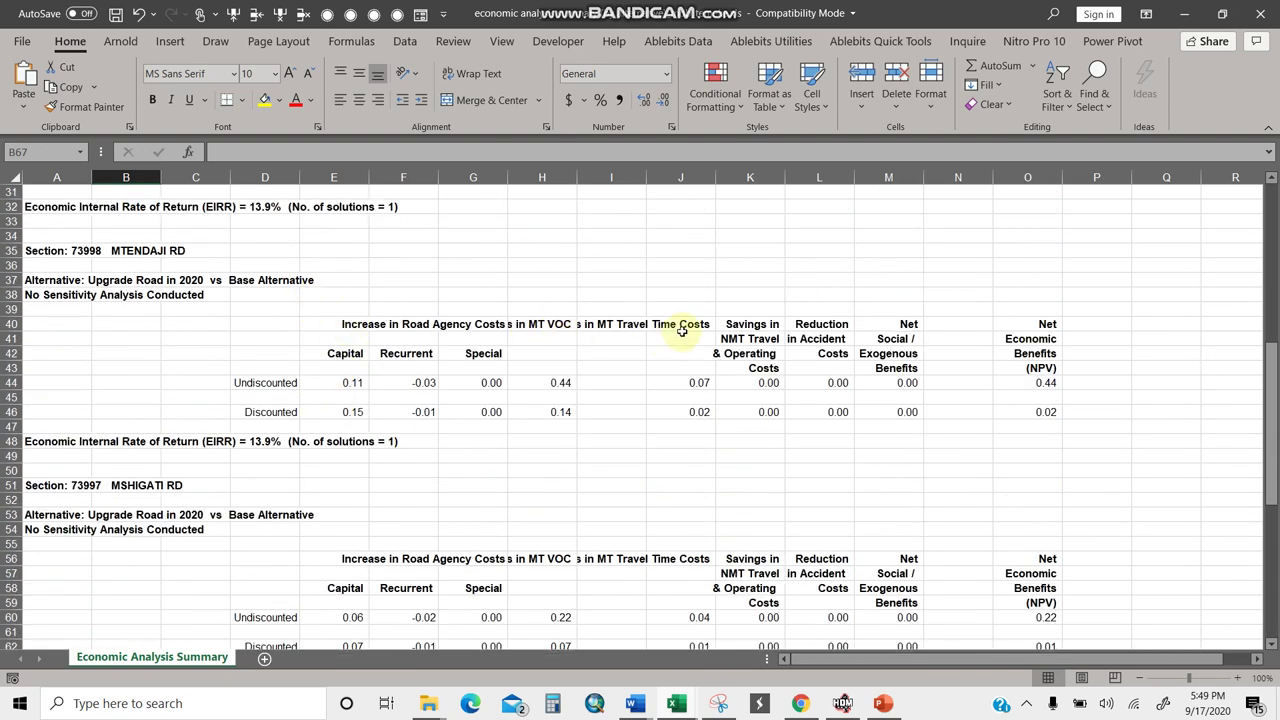
{"action": "scroll", "coordinate": [440, 320], "scroll_direction": "up", "scroll_amount": 5}
Switch back to HDM-4 and close the Economic Analysis Summary report
{"action": "left_click", "coordinate": [843, 703]}
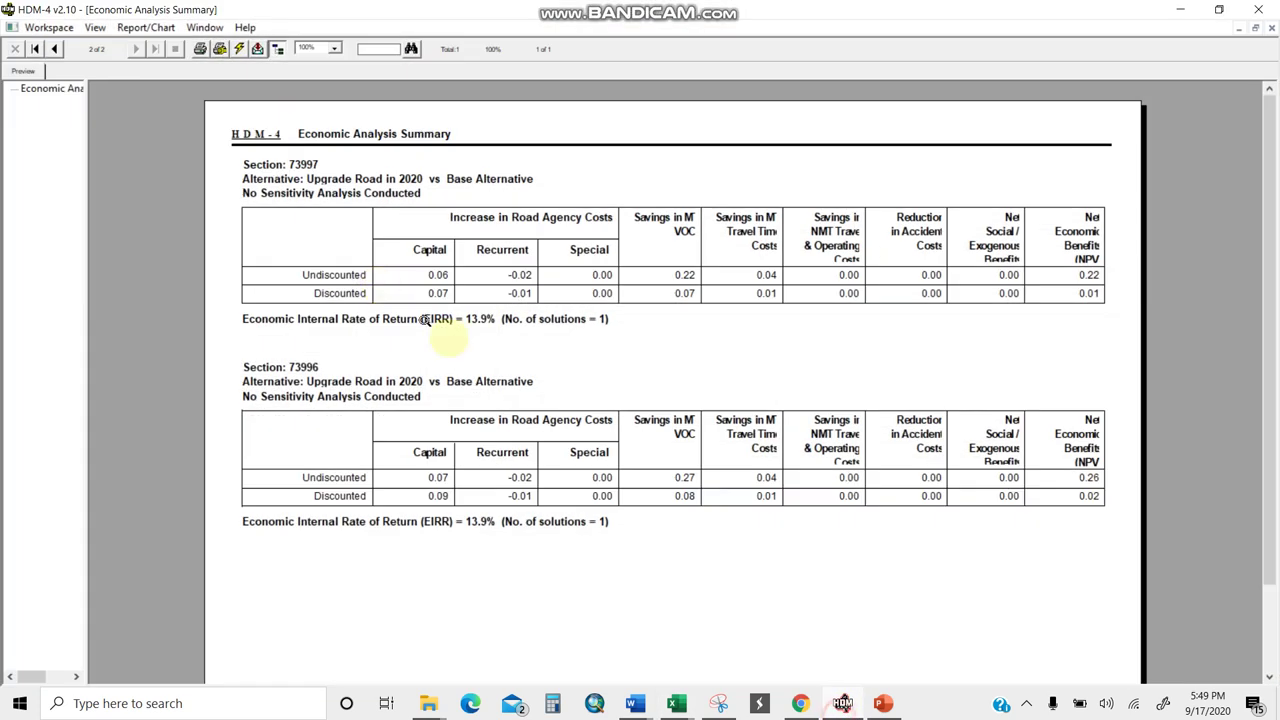
{"action": "left_click", "coordinate": [1272, 29]}
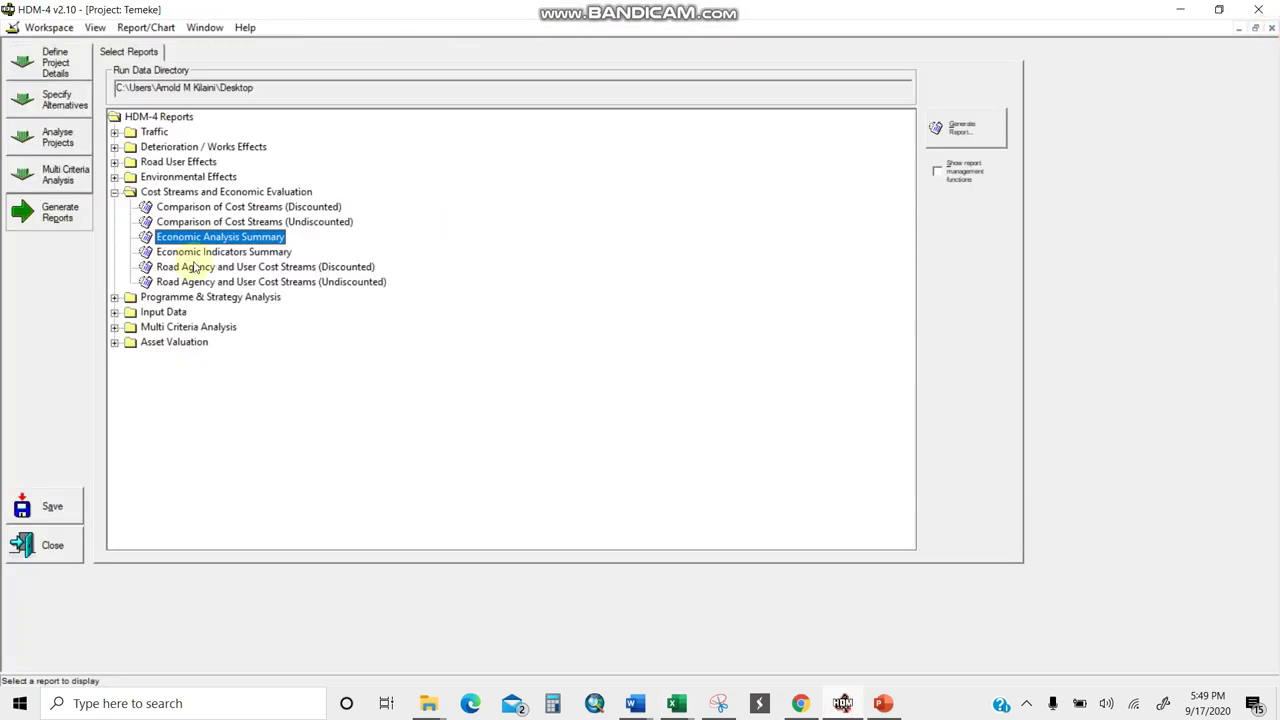
View the Economic Indicators Summary report and the Multi Criteria Analysis Report, closing each one after viewing
{"action": "double_click", "coordinate": [268, 251]}
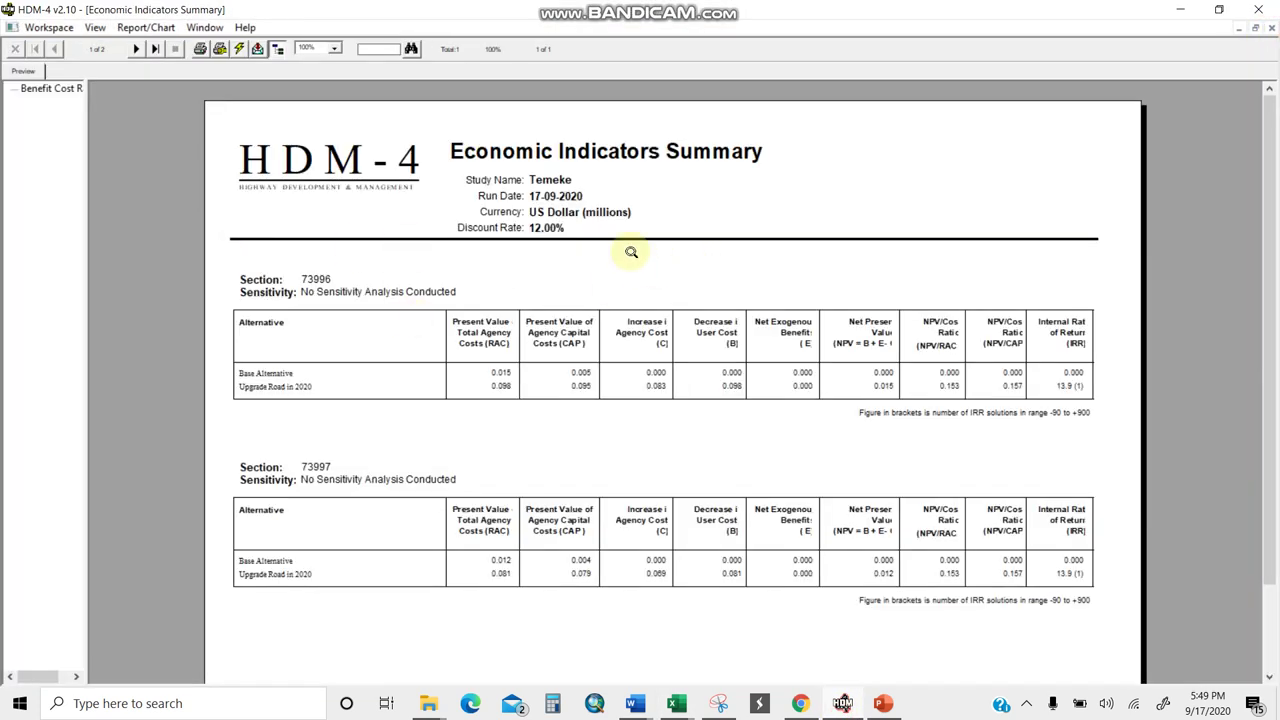
{"action": "left_click", "coordinate": [1272, 29]}
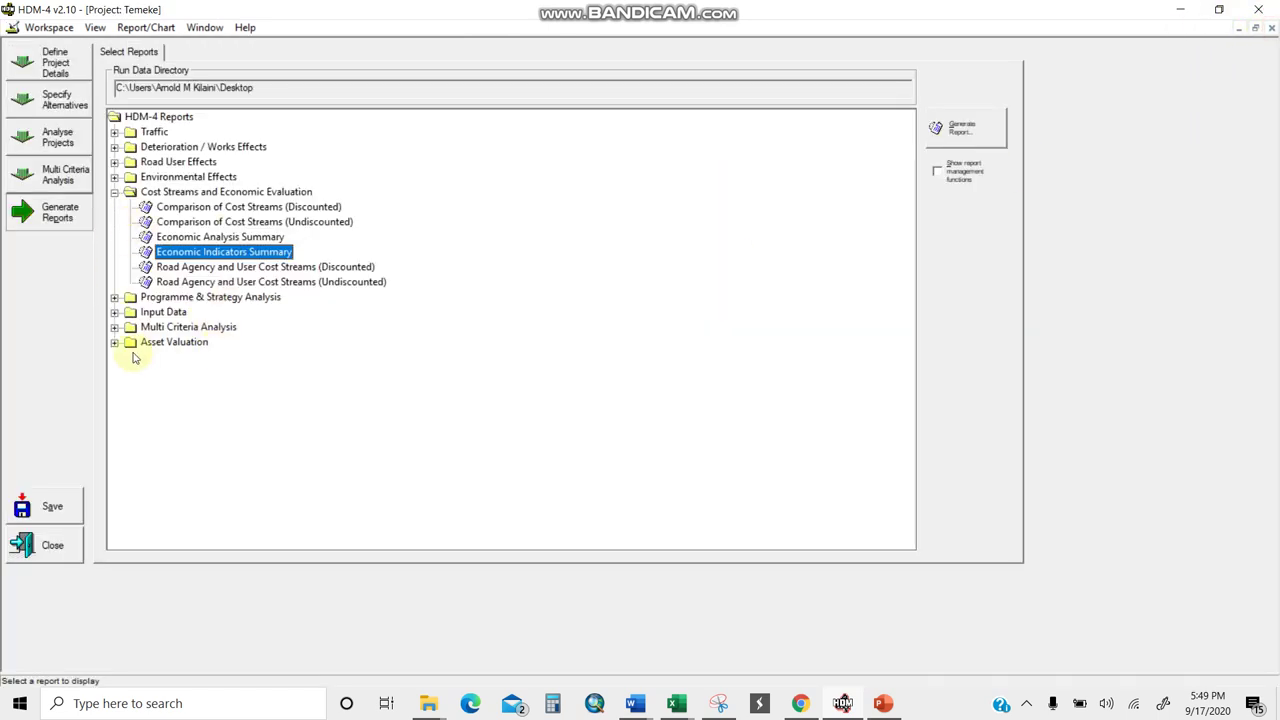
{"action": "left_click", "coordinate": [114, 327]}
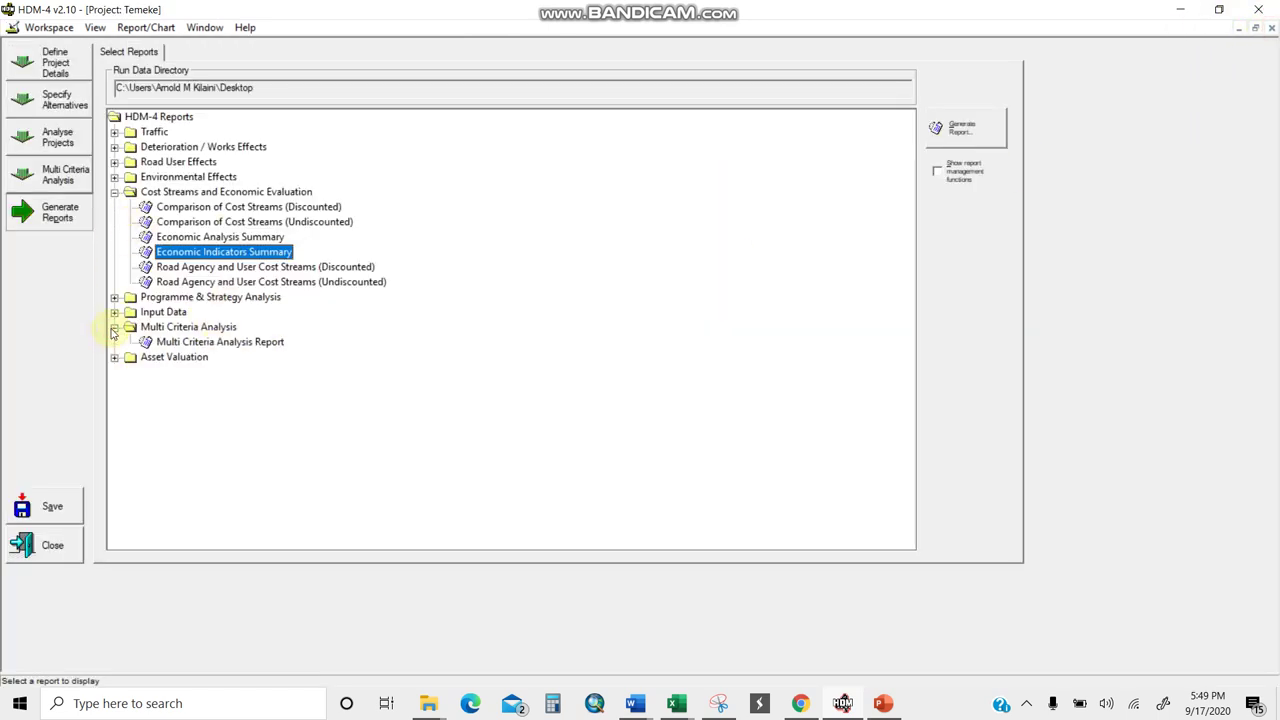
{"action": "double_click", "coordinate": [195, 343]}
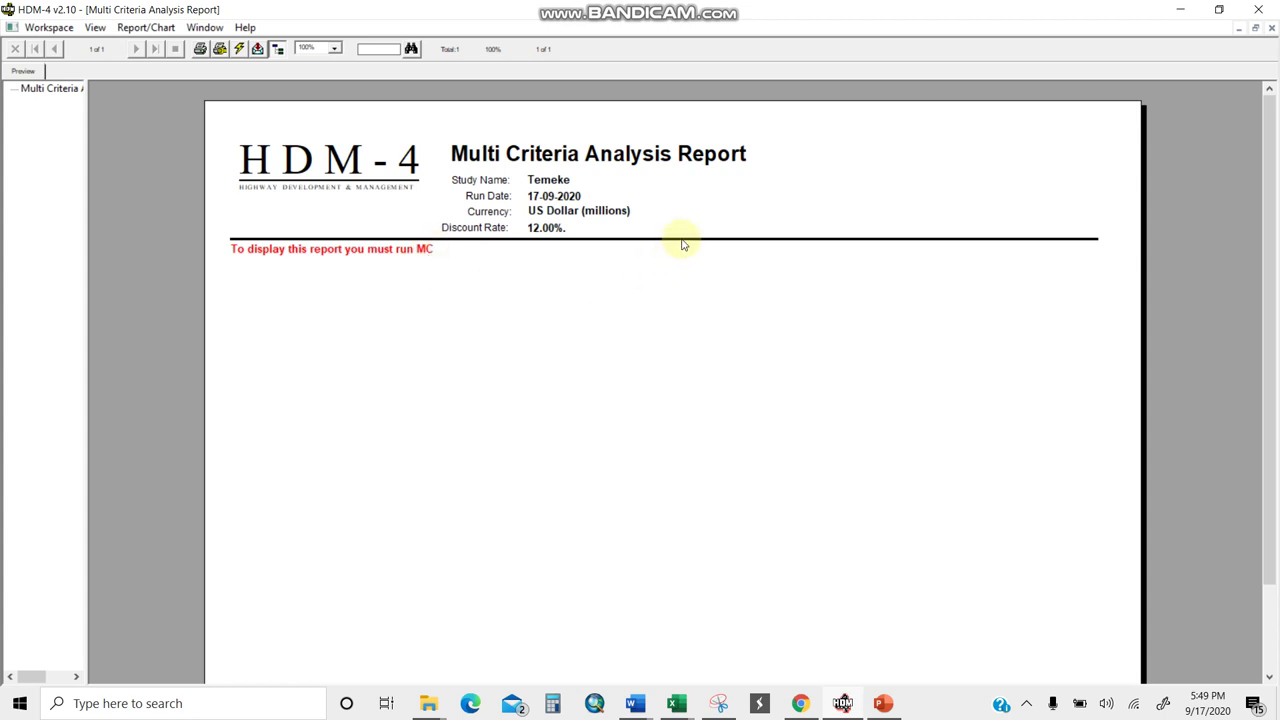
{"action": "left_click", "coordinate": [1269, 28]}
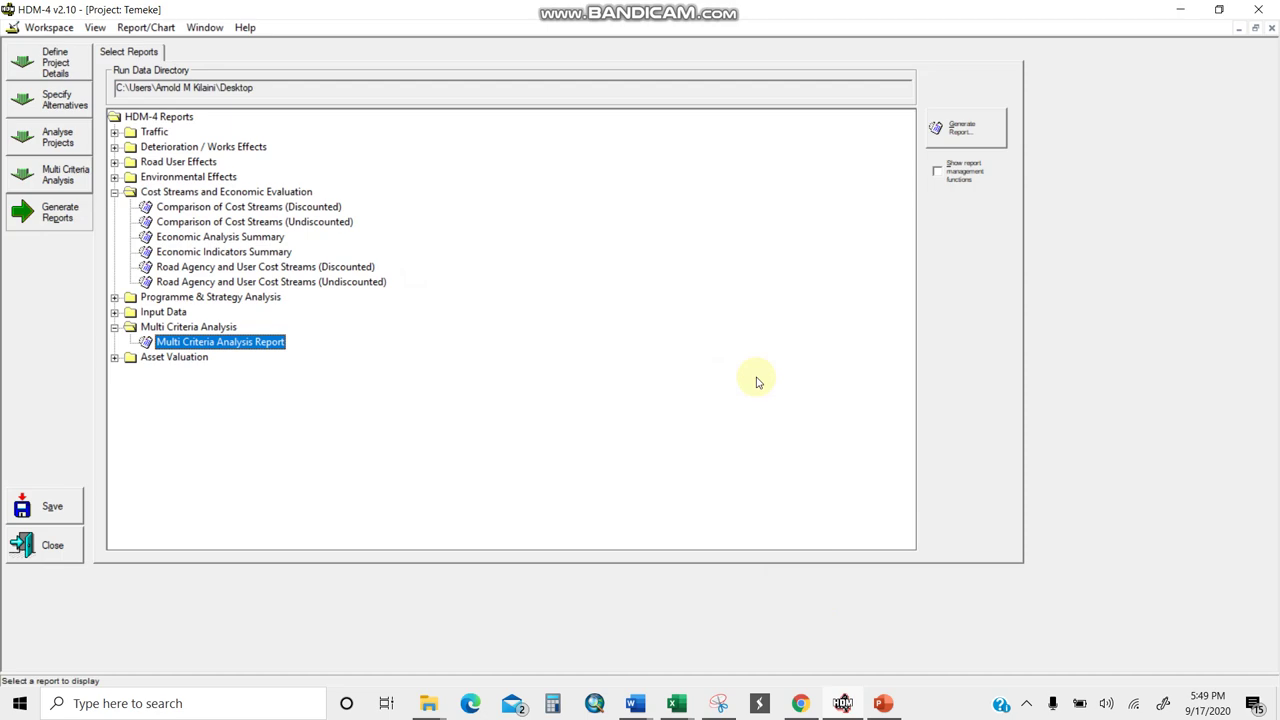
Switch to the economic analysis summary workbook in Excel and examine the benefits and EIRR for section 73999, MSIKITI WA MPOGO RD
{"action": "mouse_move", "coordinate": [676, 703]}
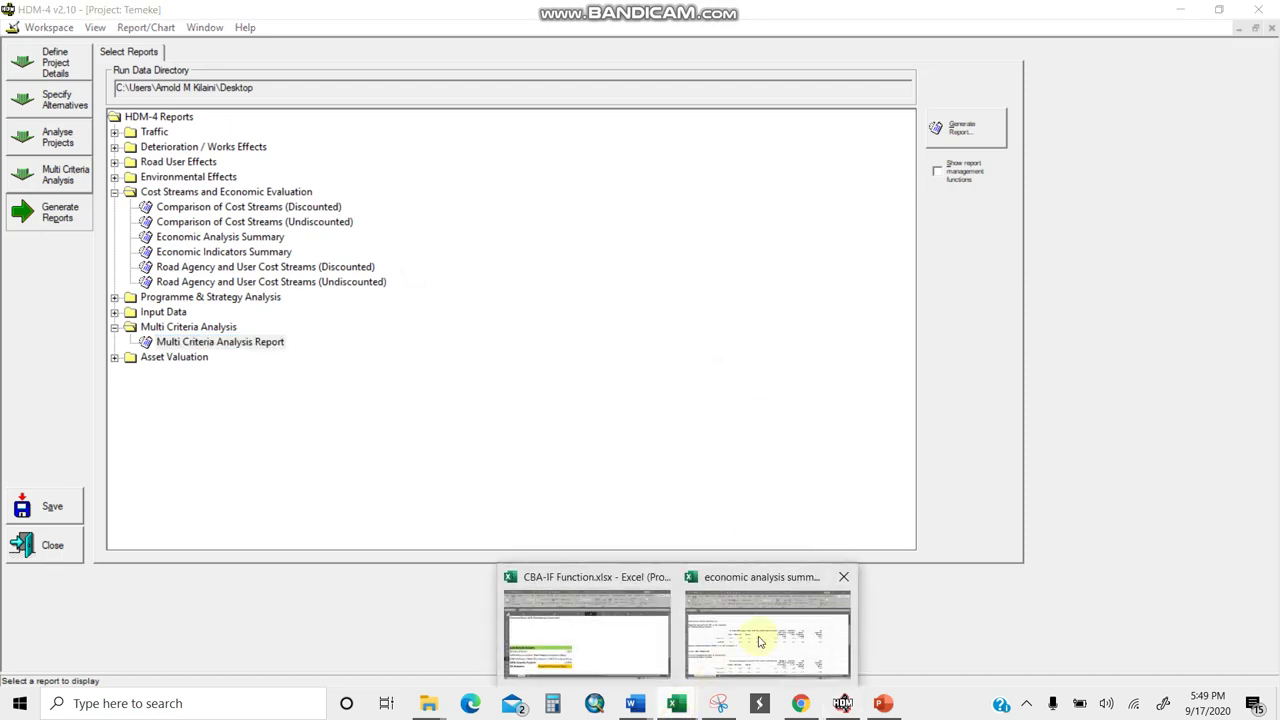
{"action": "left_click", "coordinate": [768, 632]}
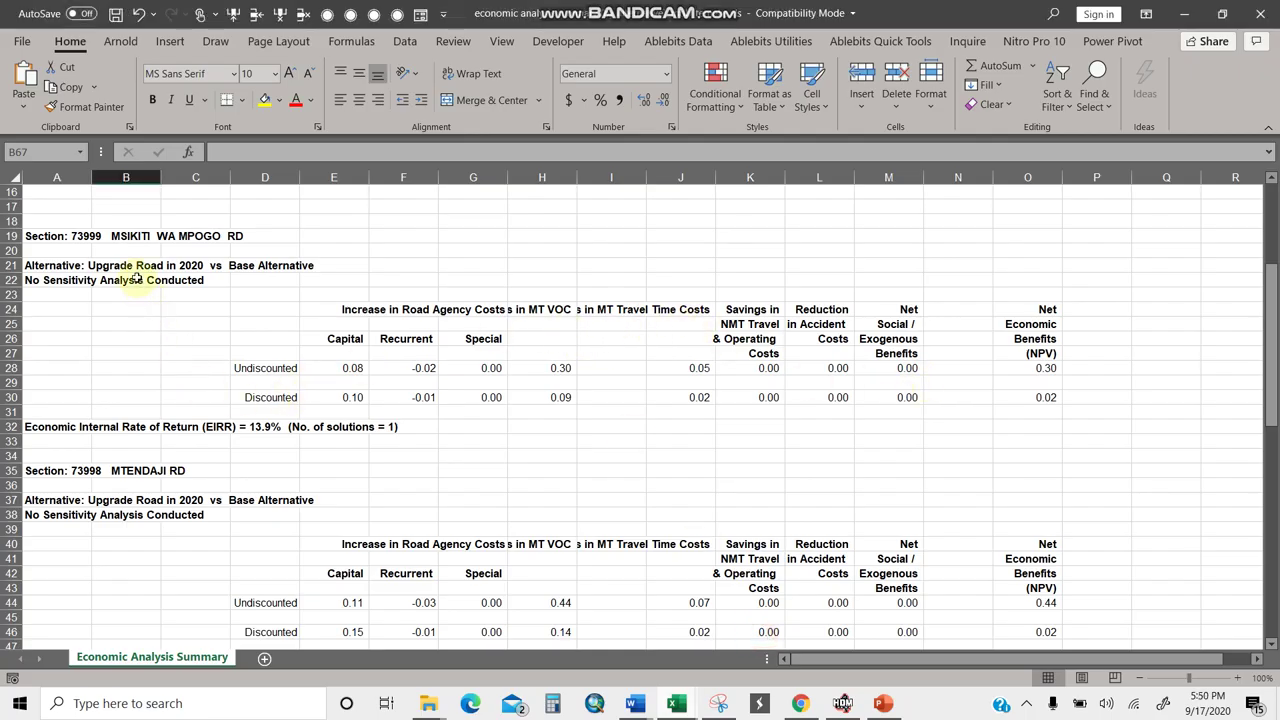
{"action": "left_click", "coordinate": [136, 280]}
{"action": "left_click", "coordinate": [906, 366]}
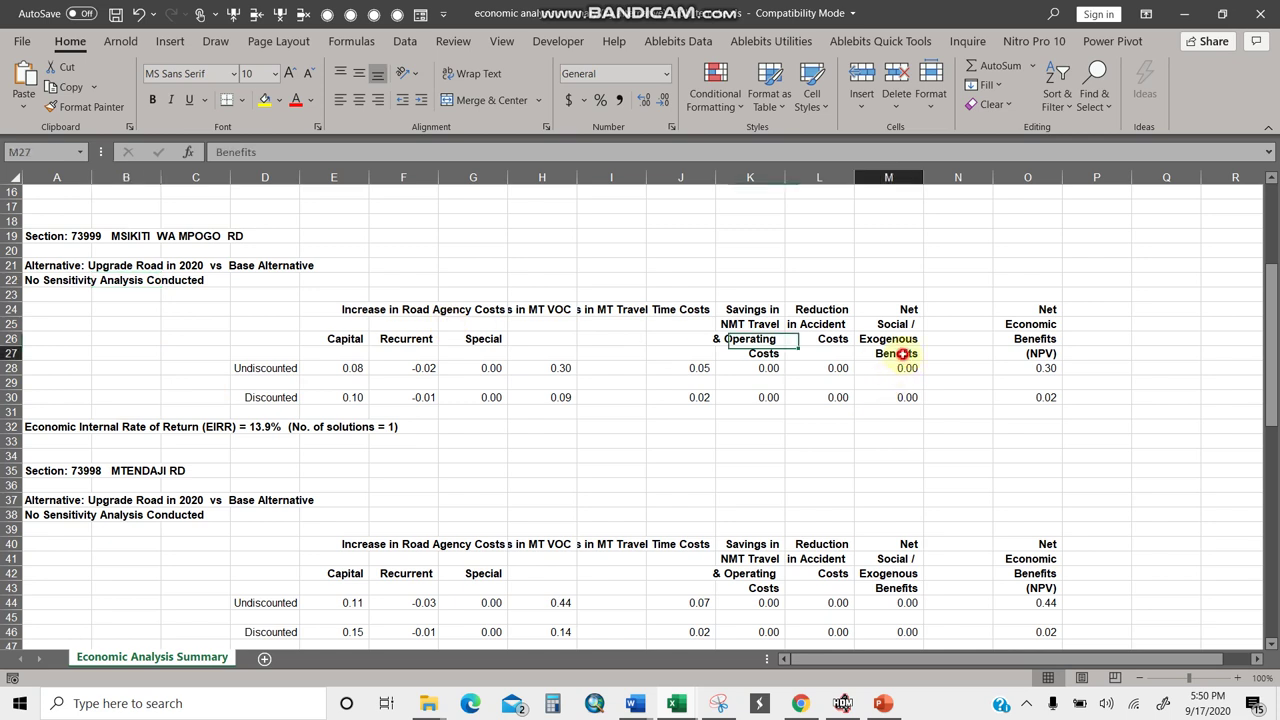
{"action": "left_click", "coordinate": [252, 428]}
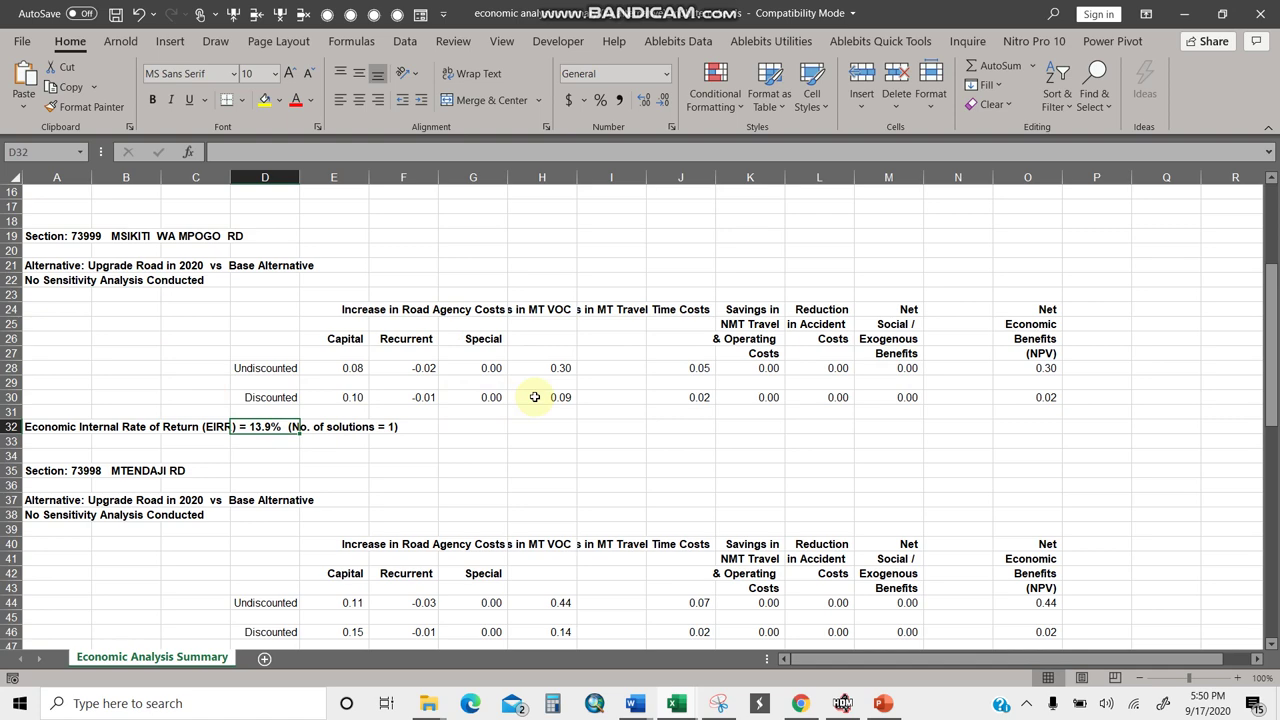
Review the net economic benefits and EIRR of sections 73999 MSIKITI WA MPOGO RD and 73998 MTENDAJI RD together
{"action": "left_click", "coordinate": [1220, 412]}
{"action": "scroll", "coordinate": [932, 465], "scroll_direction": "down", "scroll_amount": 4}
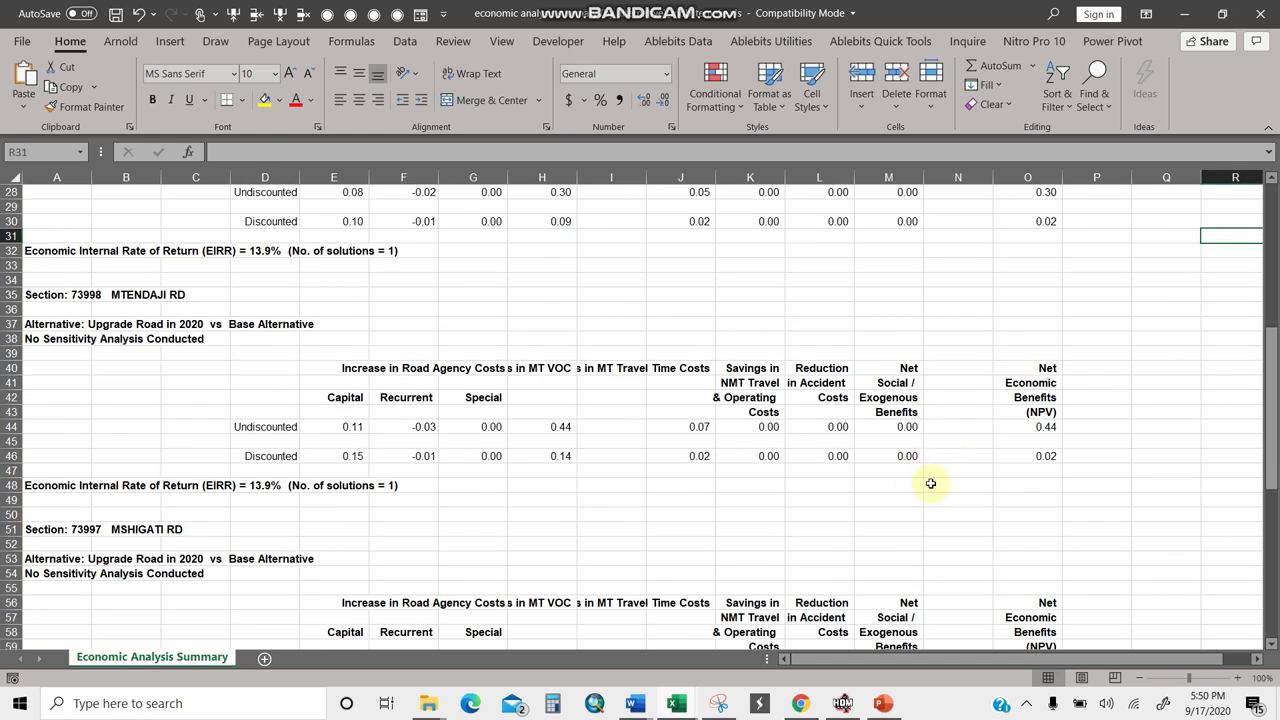
{"action": "scroll", "coordinate": [1000, 465], "scroll_direction": "up", "scroll_amount": 5}
{"action": "left_click", "coordinate": [1094, 452]}
{"action": "scroll", "coordinate": [951, 443], "scroll_direction": "down", "scroll_amount": 4}
{"action": "scroll", "coordinate": [1066, 523], "scroll_direction": "up", "scroll_amount": 2}
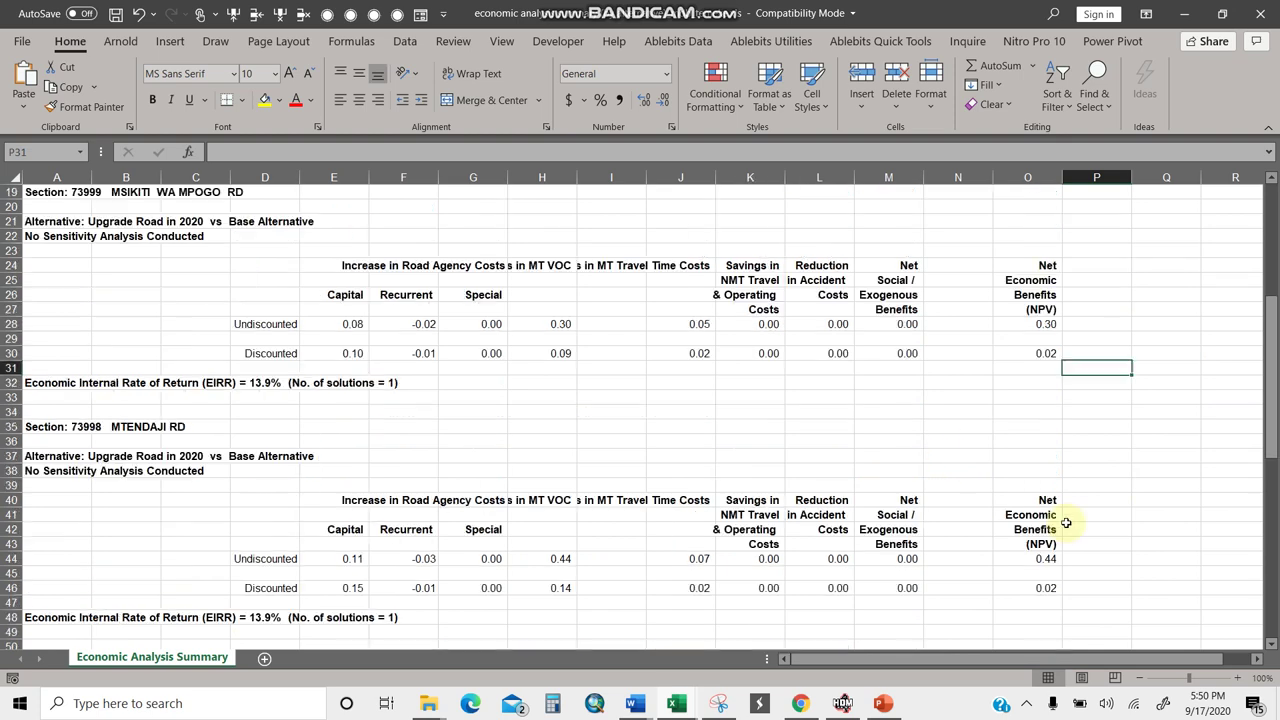
{"action": "scroll", "coordinate": [1066, 520], "scroll_direction": "up", "scroll_amount": 2}
{"action": "left_click", "coordinate": [1104, 501]}
{"action": "left_click", "coordinate": [1166, 501]}
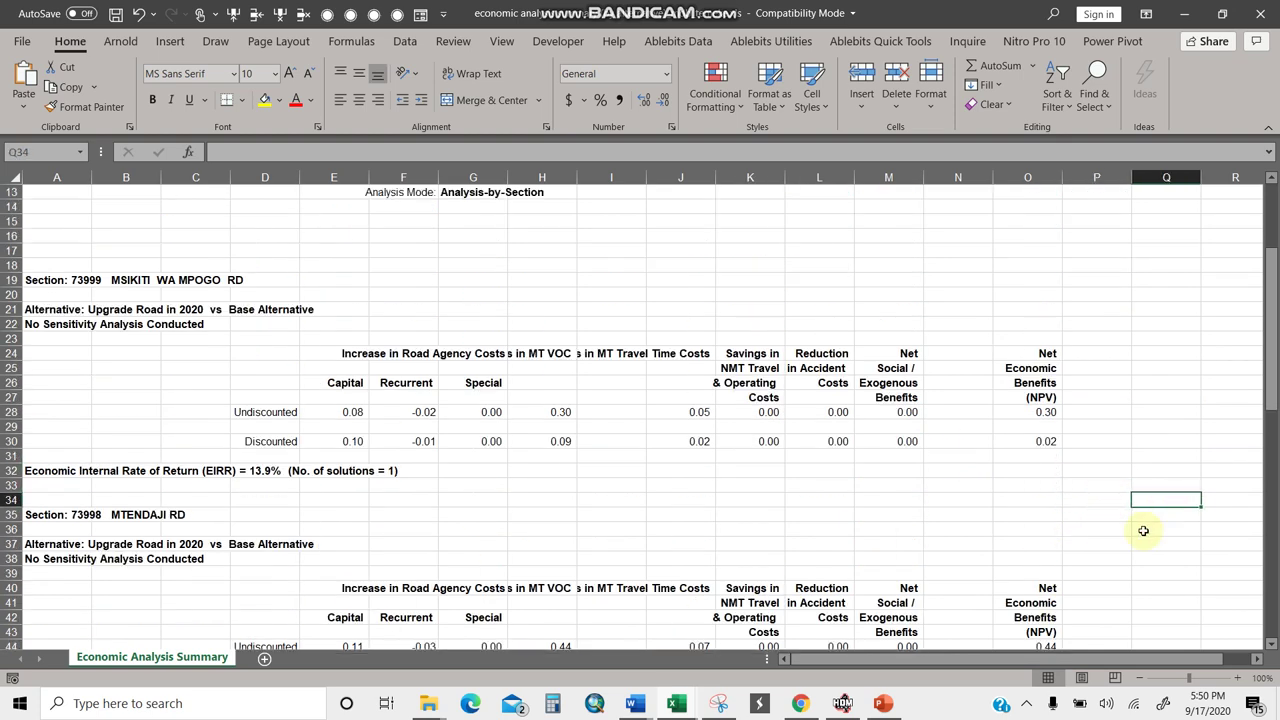